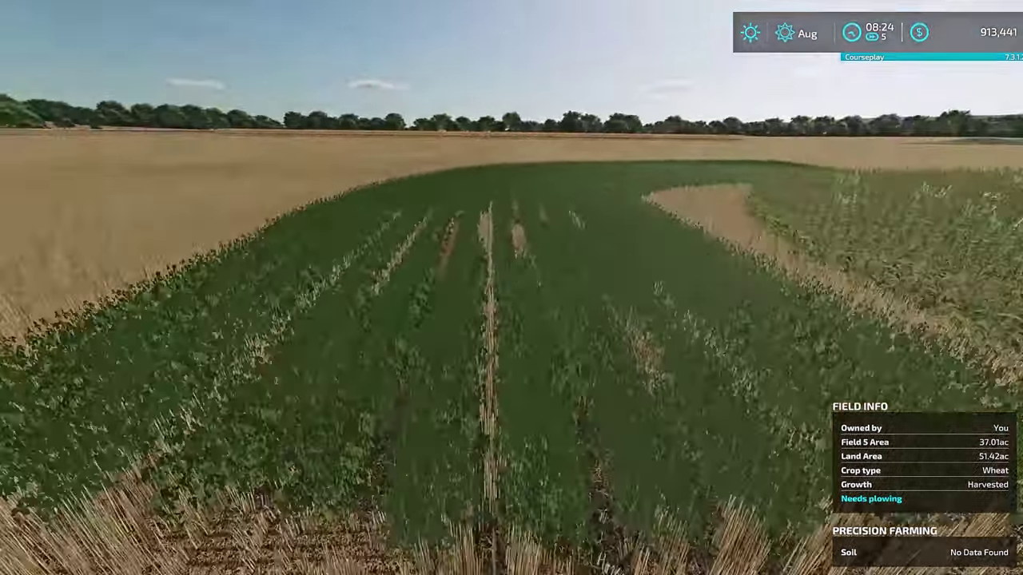
- Advance the crop growth of all fields in the developer controls and return to the view of field 5
{"action": "key", "text": "w"}
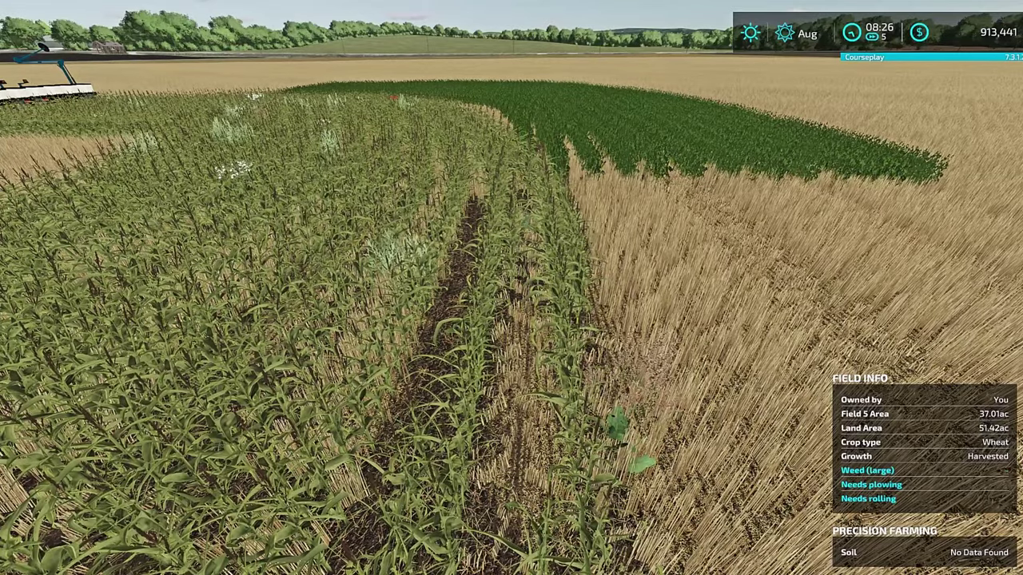
{"action": "key", "text": "w"}
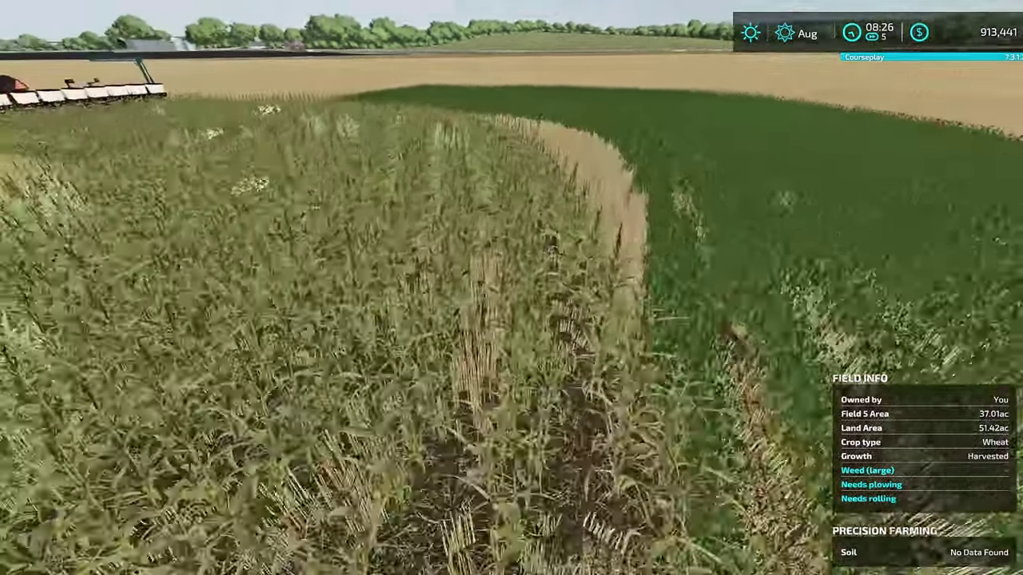
{"action": "key", "text": "w"}
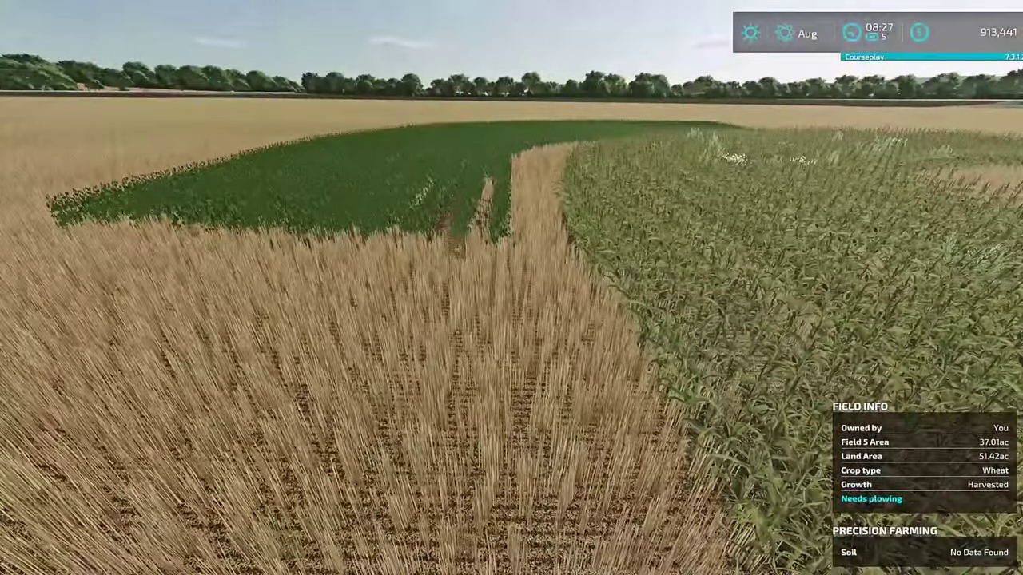
{"action": "key", "text": "ctrl+d"}
{"action": "left_click", "coordinate": [501, 281]}
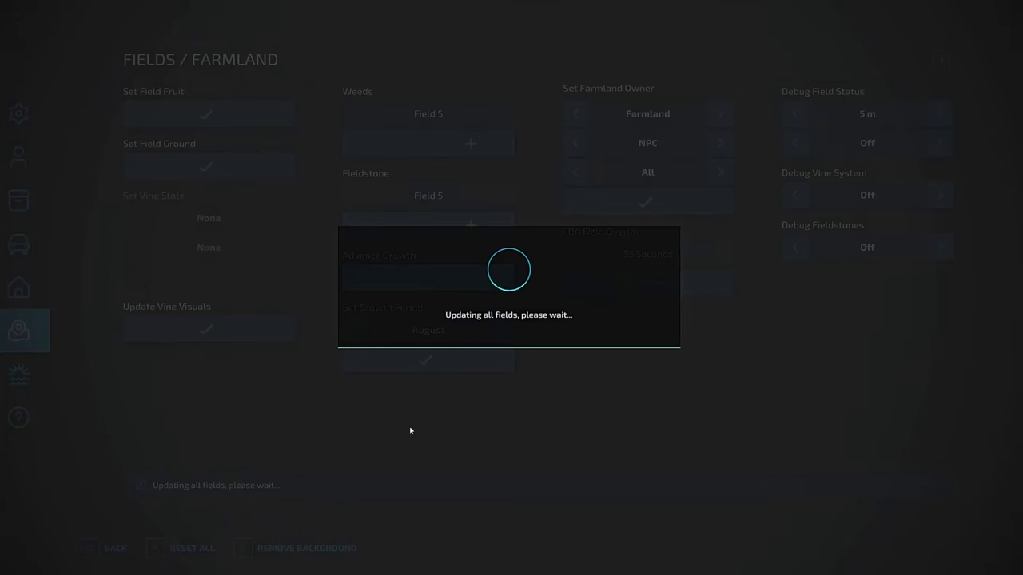
{"action": "key", "text": "Escape"}
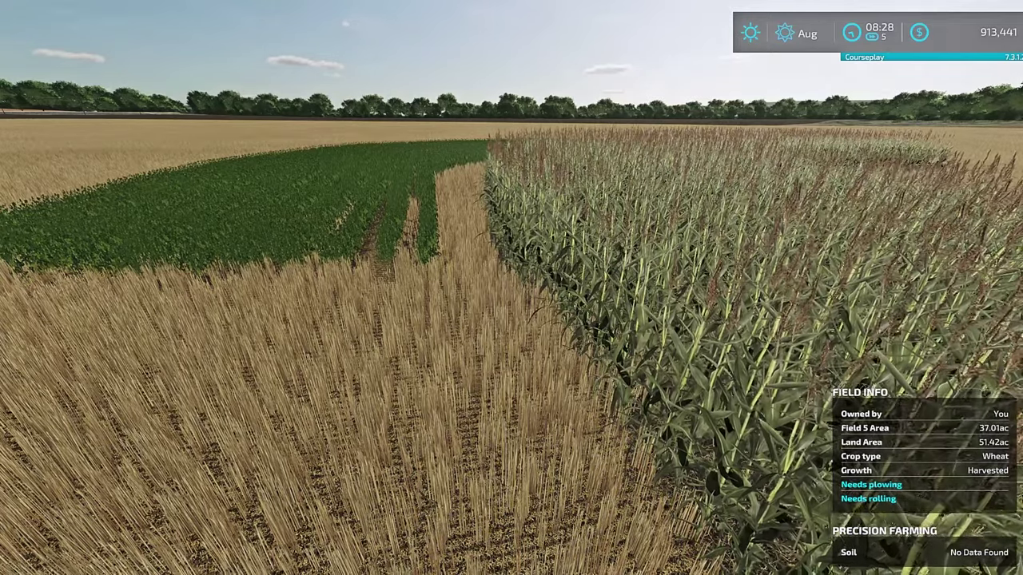
{"action": "key", "text": "q"}
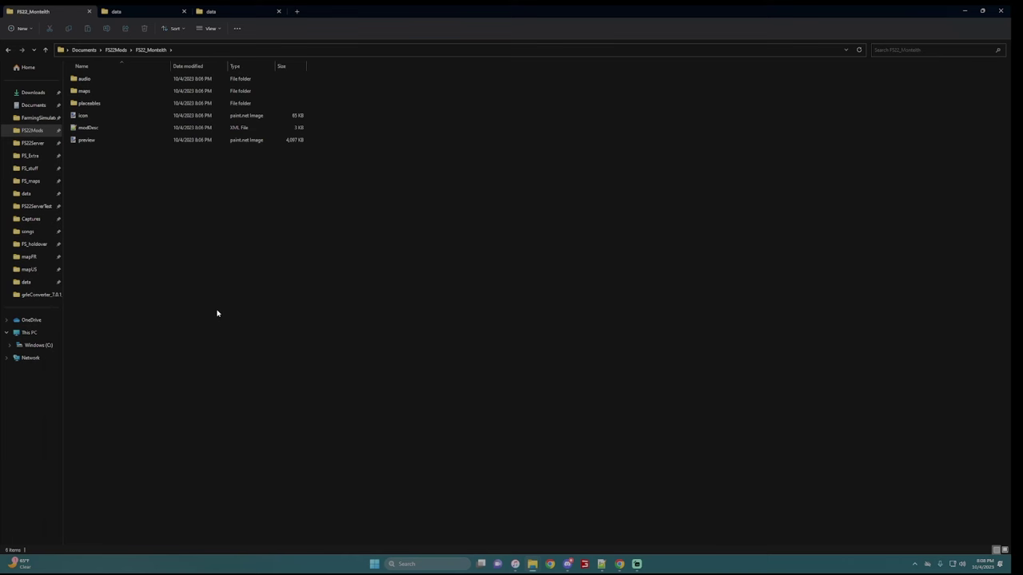
- Delete the cultidensity and fruitdensity images from the FS22_Monteith maps/mapUS/data folder
{"action": "double_click", "coordinate": [100, 93]}
{"action": "double_click", "coordinate": [100, 93]}
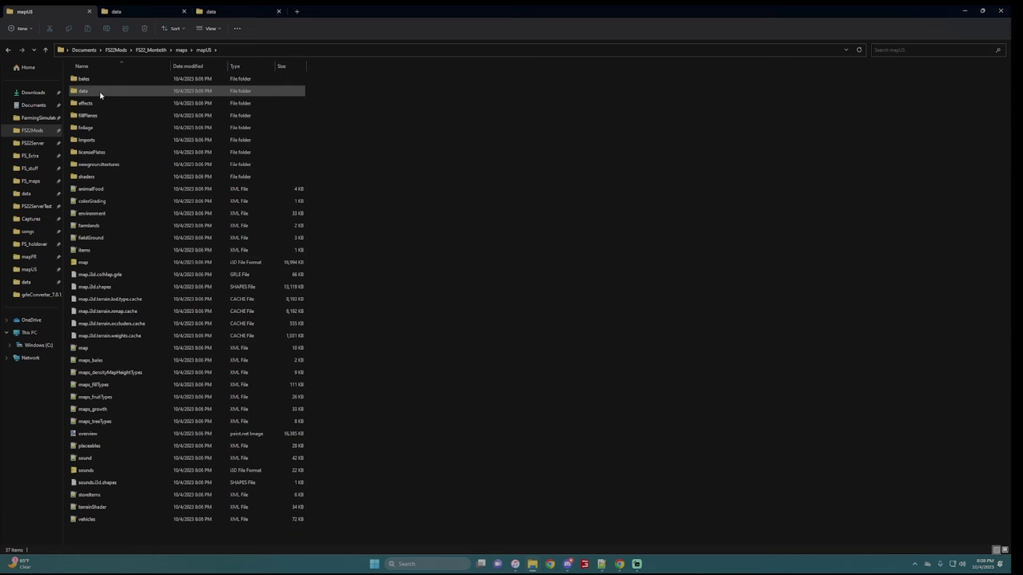
{"action": "double_click", "coordinate": [99, 93]}
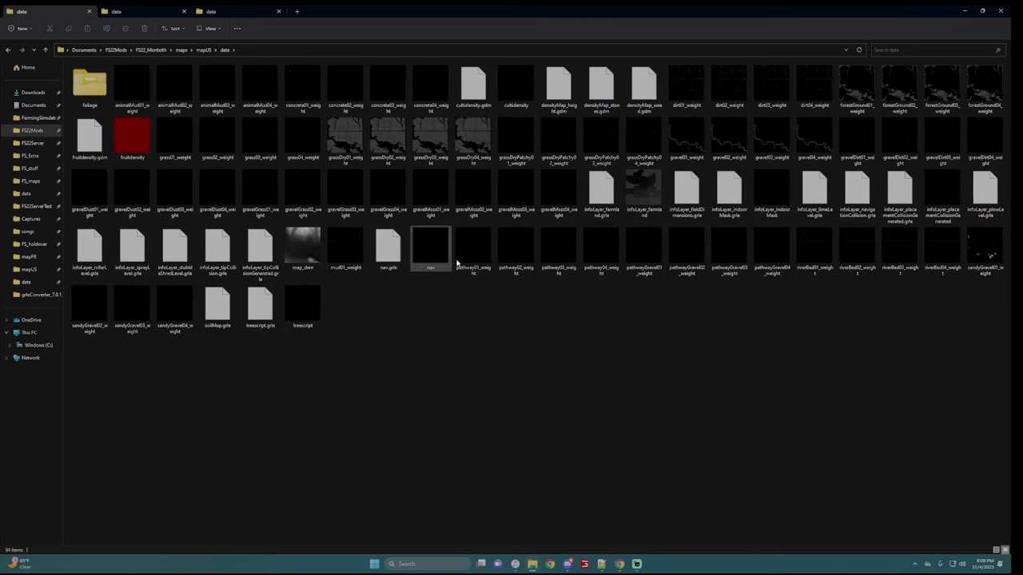
{"action": "left_click", "coordinate": [508, 99]}
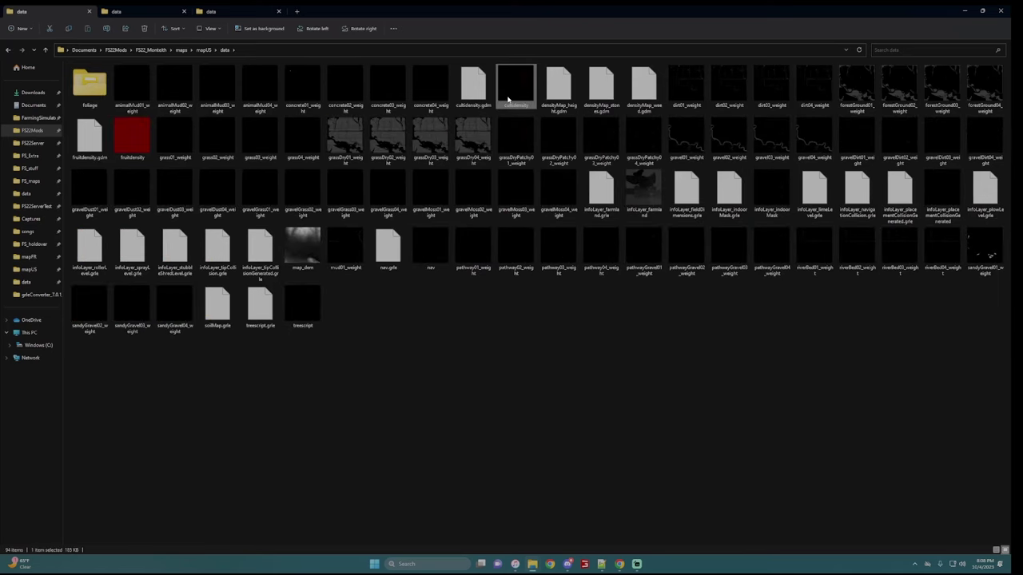
{"action": "key", "text": "Delete"}
{"action": "left_click", "coordinate": [94, 136]}
{"action": "key", "text": "Delete"}
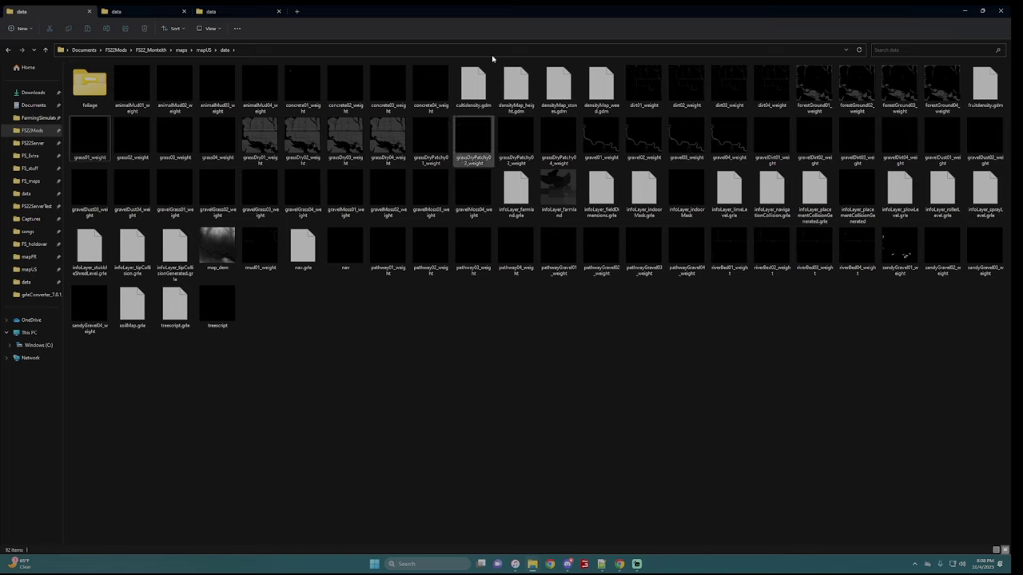
- Place the data and grleConverter_7.0.1_win32 folders side by side and convert cultidensity.gdm and fruitdensity.gdm to PNG images
{"action": "left_click_drag", "start_coordinate": [401, 16], "coordinate": [12, 78]}
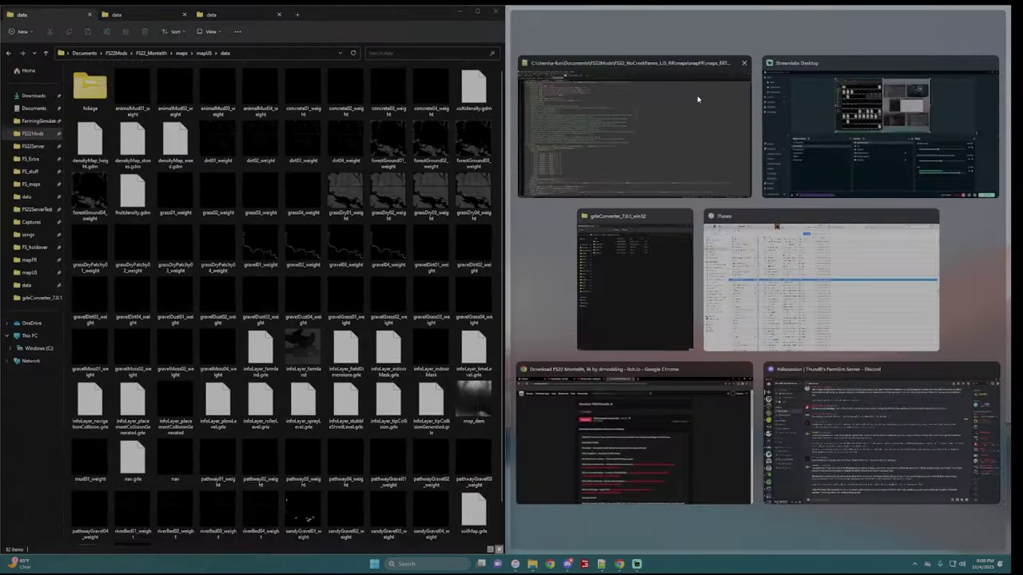
{"action": "left_click", "coordinate": [614, 272]}
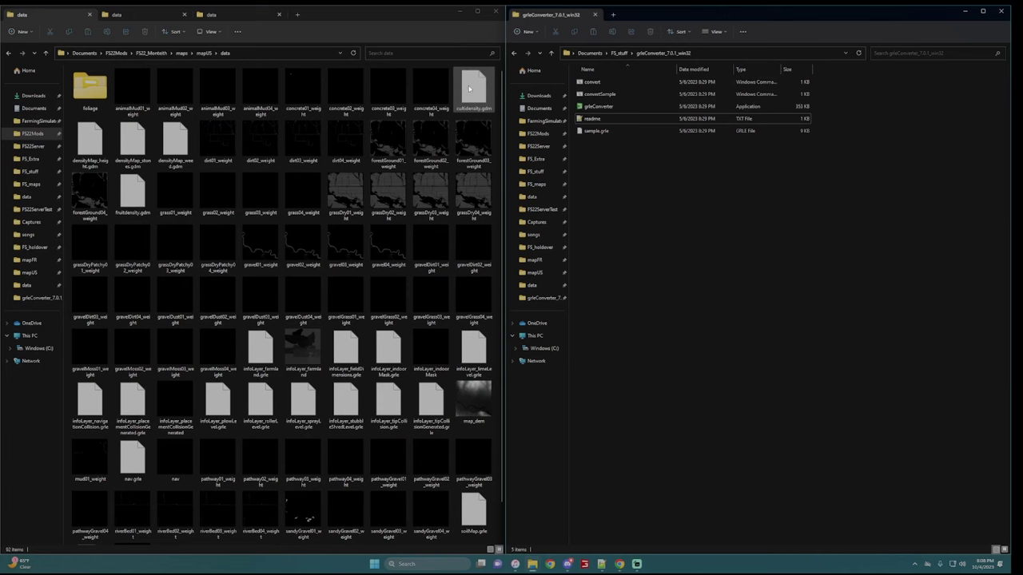
{"action": "left_click_drag", "start_coordinate": [470, 88], "coordinate": [595, 84]}
{"action": "key", "text": "Return"}
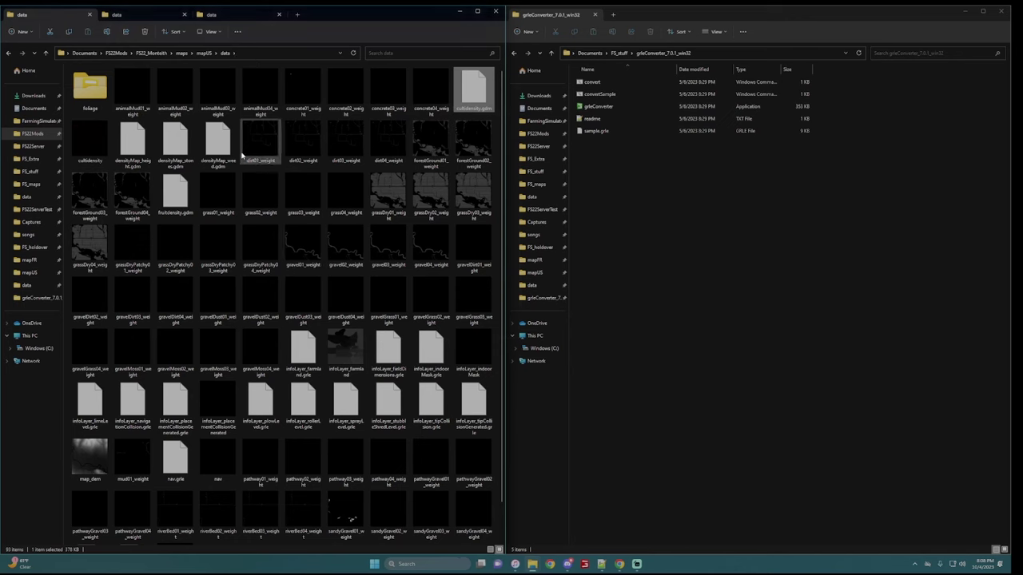
{"action": "left_click_drag", "start_coordinate": [175, 192], "coordinate": [619, 94]}
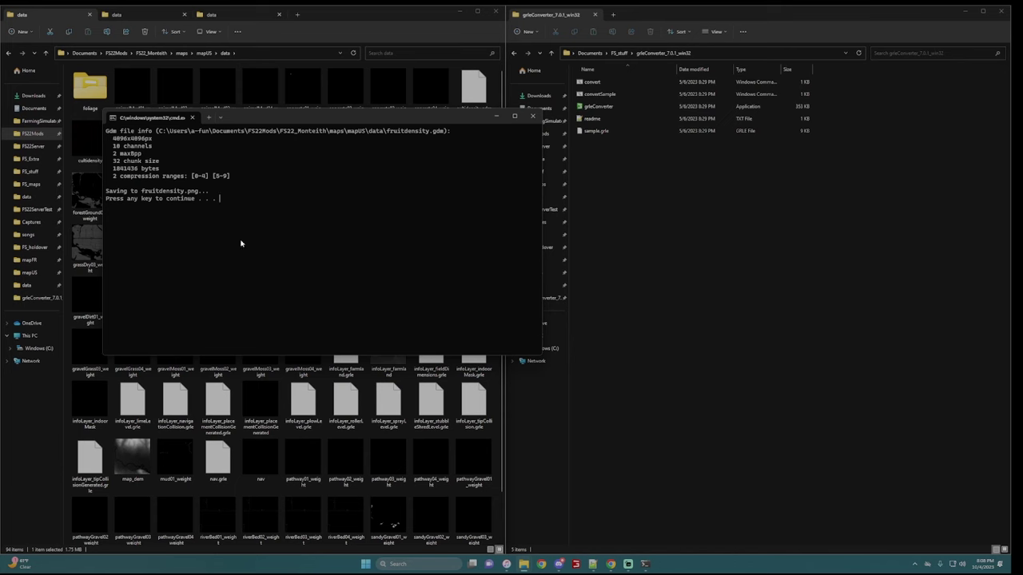
{"action": "key", "text": "Return"}
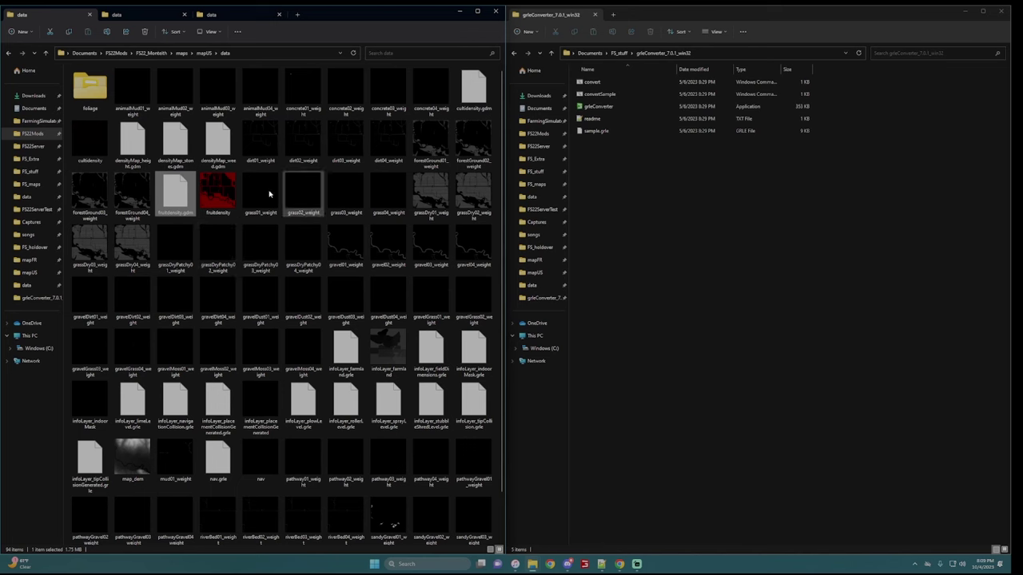
- Delete cultidensity.gdm and fruitdensity.gdm from the data folder, keeping the converted images
{"action": "mouse_move", "coordinate": [205, 218]}
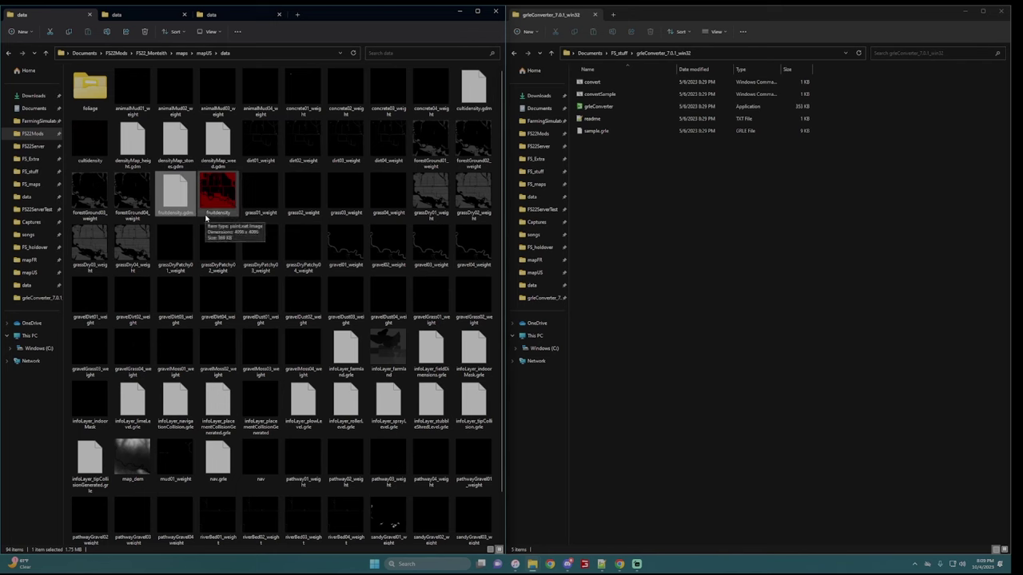
{"action": "left_click", "coordinate": [472, 99]}
{"action": "key", "text": "Delete"}
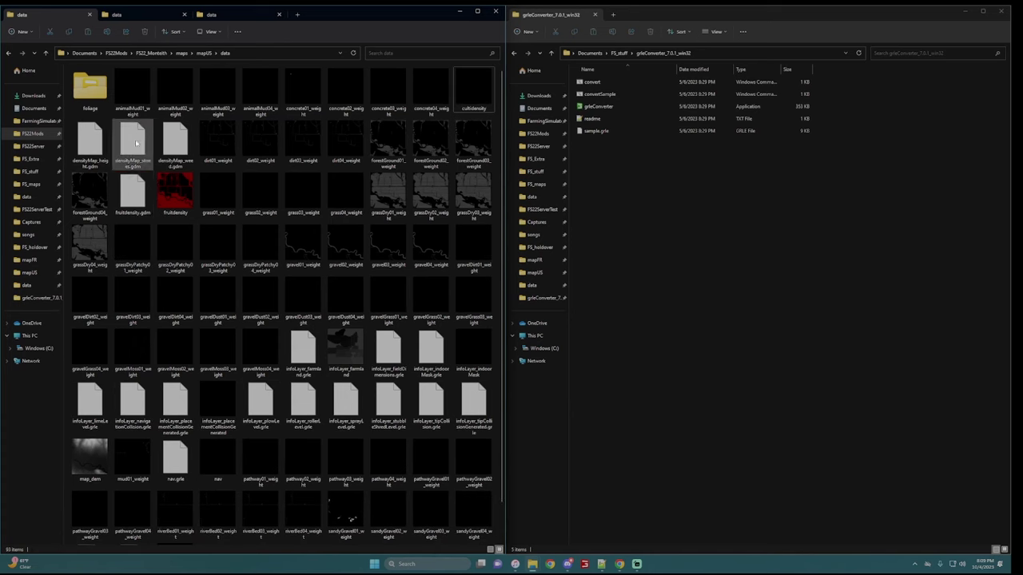
{"action": "left_click", "coordinate": [135, 195]}
{"action": "key", "text": "Delete"}
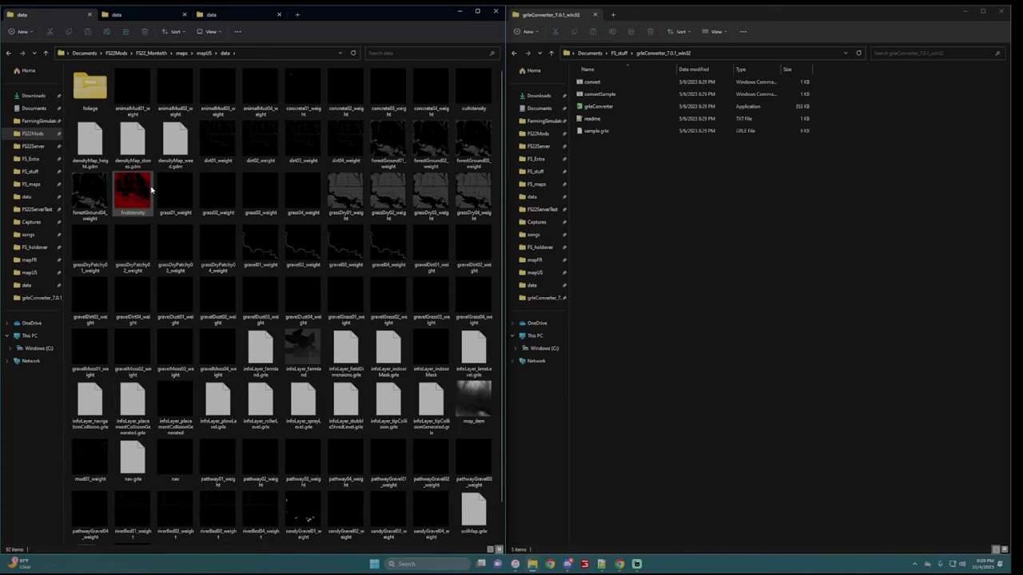
- Open the cultidensity image in paint.net and resize it to 8192 × 8192 pixels with Nearest Neighbor resampling
{"action": "double_click", "coordinate": [473, 88]}
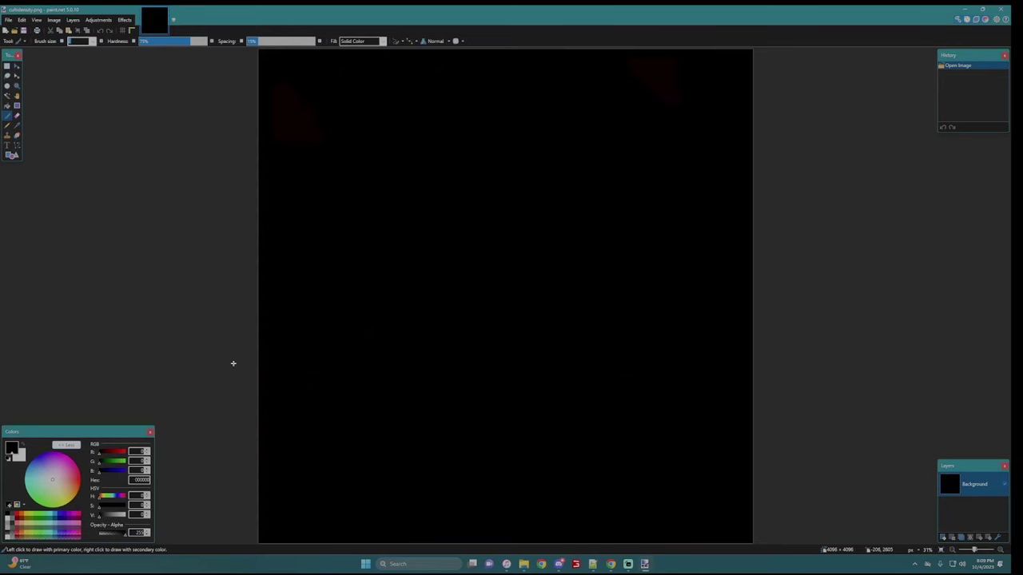
{"action": "key", "text": "ctrl+r"}
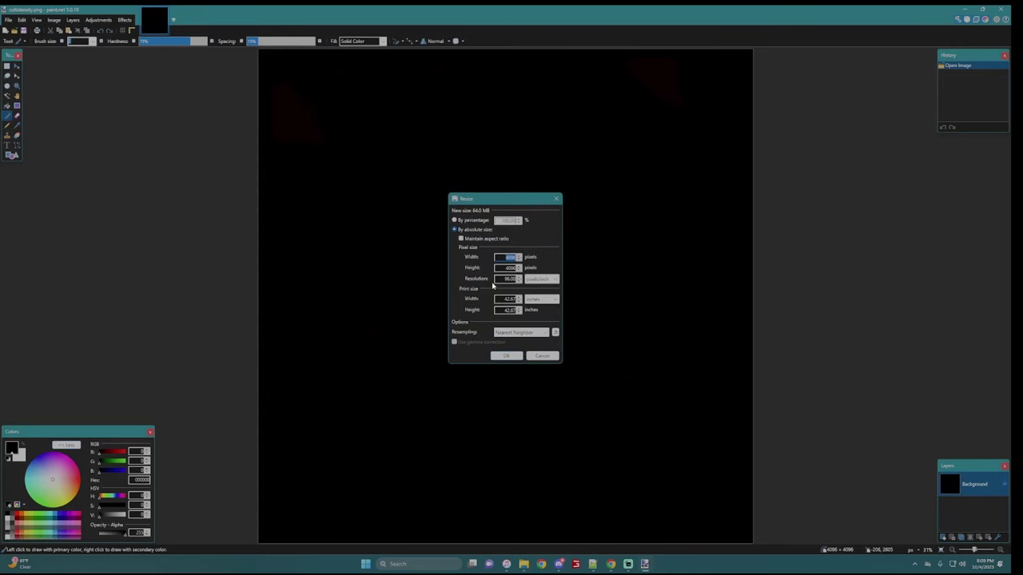
{"action": "type", "text": "8192"}
{"action": "key", "text": "Tab"}
{"action": "type", "text": "8192"}
{"action": "left_click", "coordinate": [521, 333]}
{"action": "left_click", "coordinate": [516, 390]}
{"action": "left_click", "coordinate": [516, 357]}
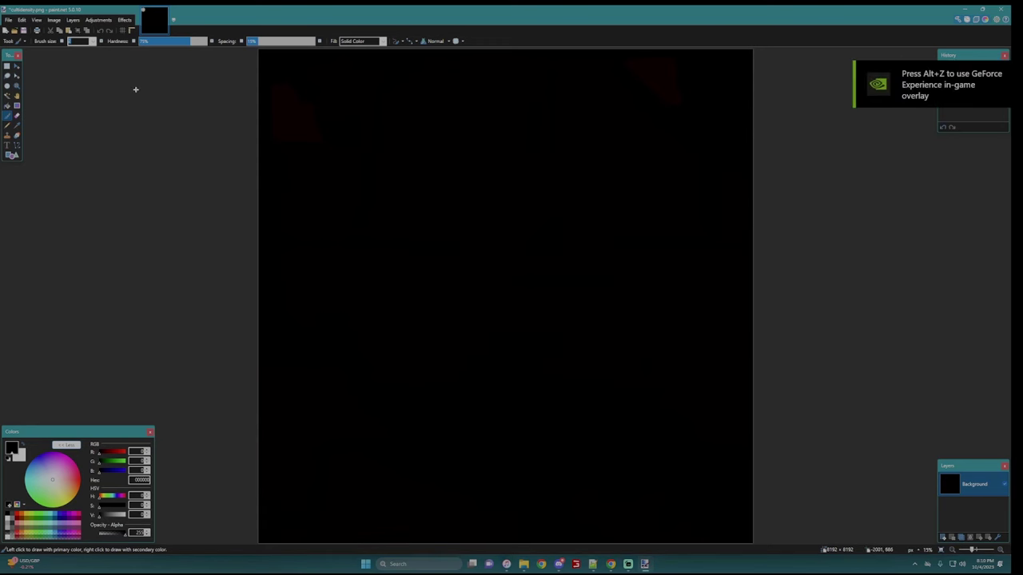
- Open the fruitdensity image from the data folder, resize it to 8192 × 8192 pixels and save it
{"action": "left_click", "coordinate": [524, 564]}
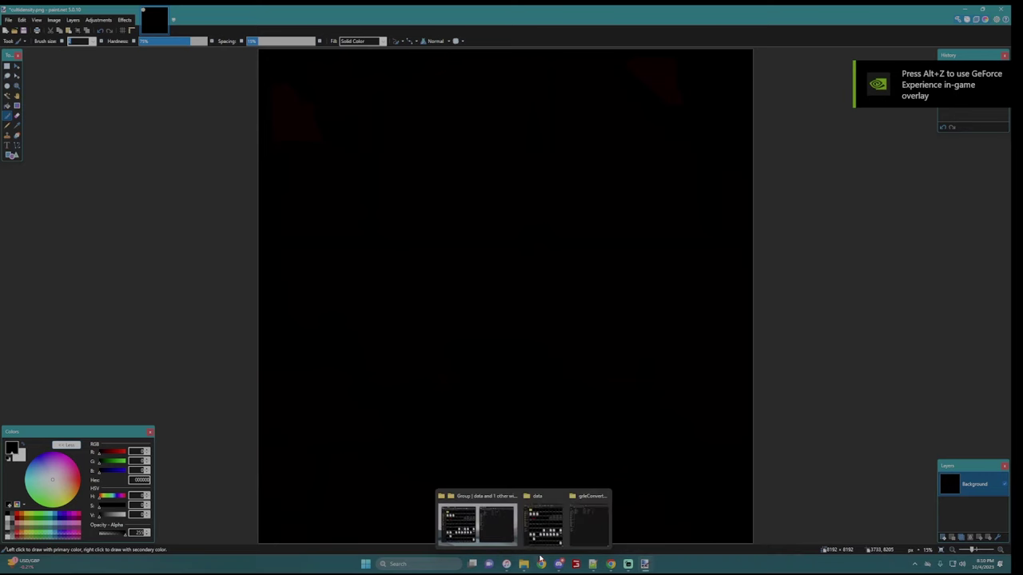
{"action": "left_click", "coordinate": [477, 523]}
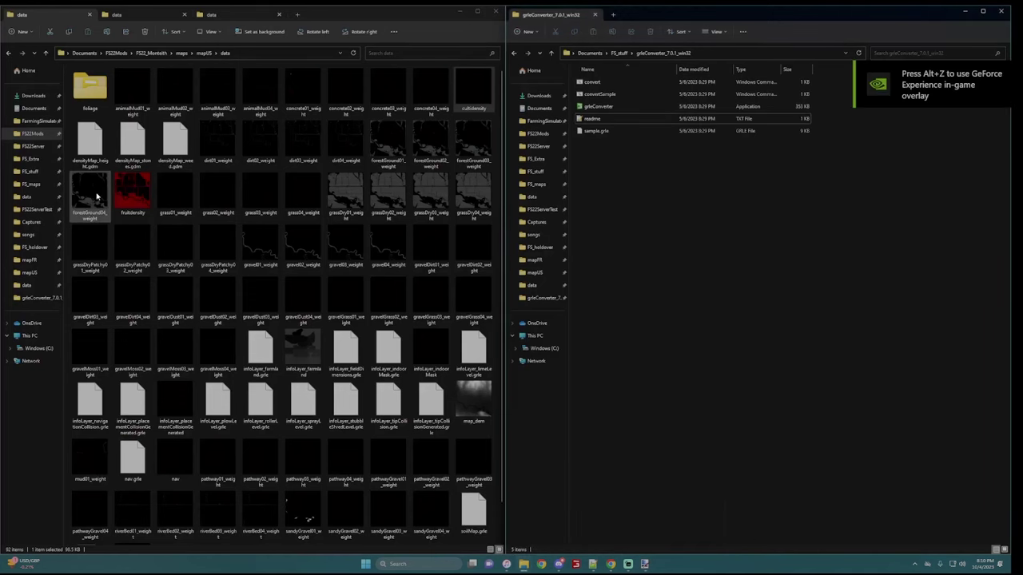
{"action": "left_click", "coordinate": [477, 11]}
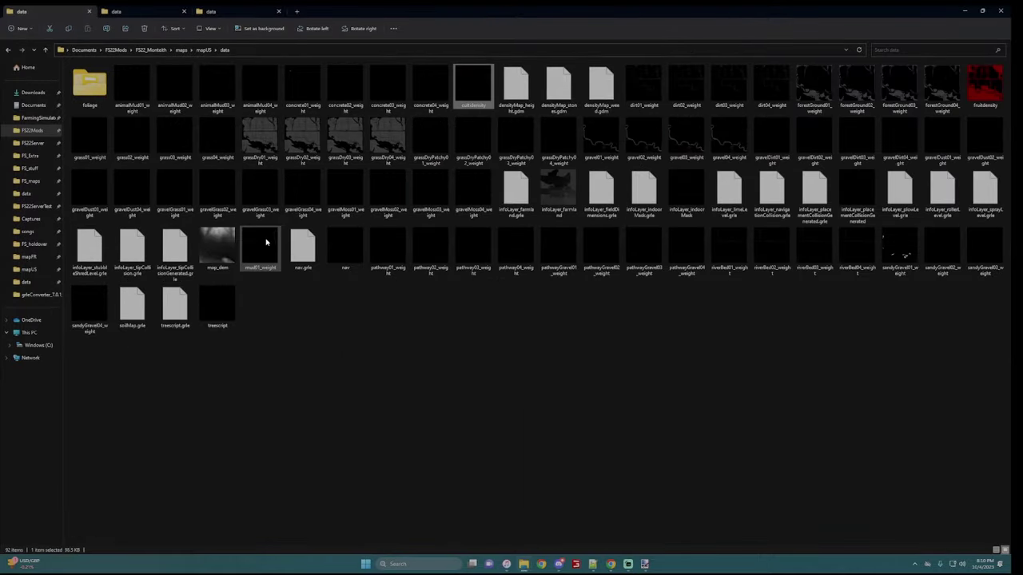
{"action": "double_click", "coordinate": [981, 86]}
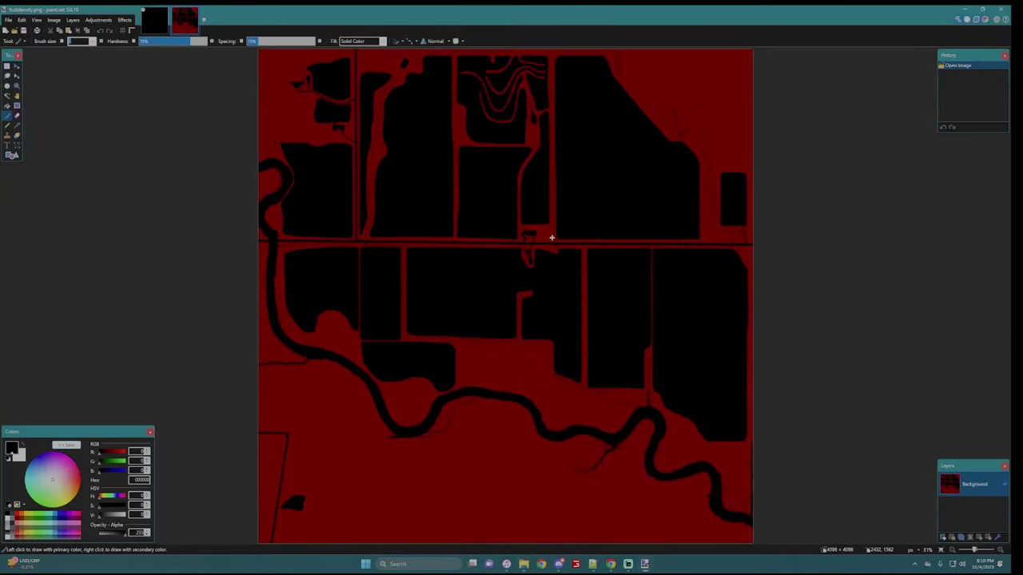
{"action": "key", "text": "ctrl+r"}
{"action": "type", "text": "8192"}
{"action": "key", "text": "Tab"}
{"action": "type", "text": "8192"}
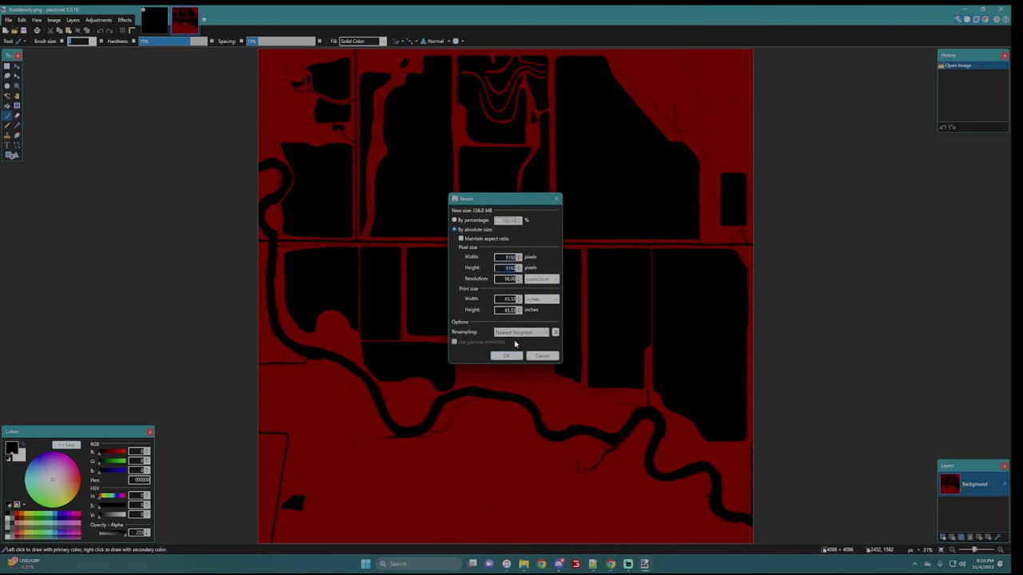
{"action": "left_click", "coordinate": [509, 357]}
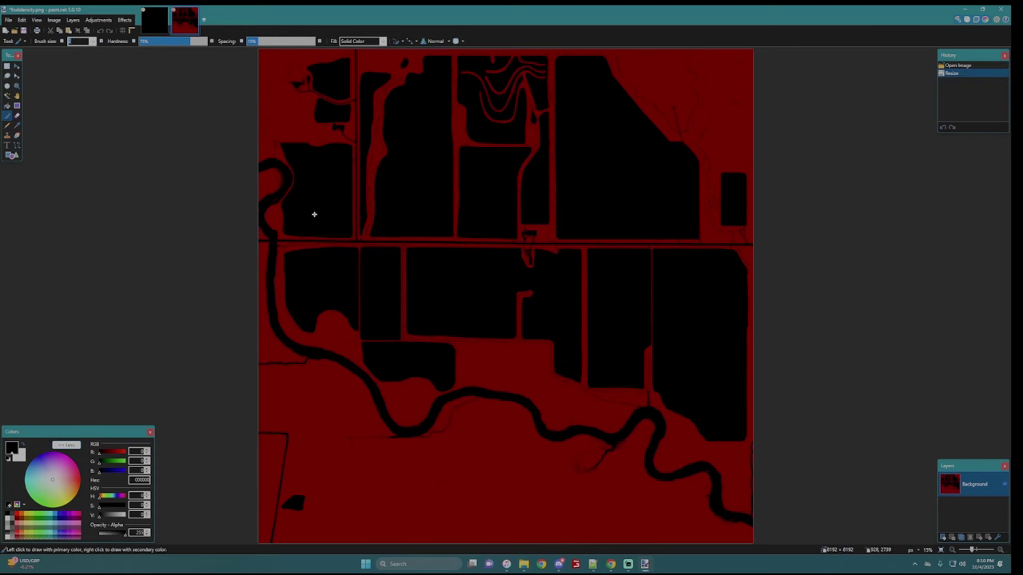
{"action": "key", "text": "ctrl+s"}
{"action": "left_click", "coordinate": [441, 274]}
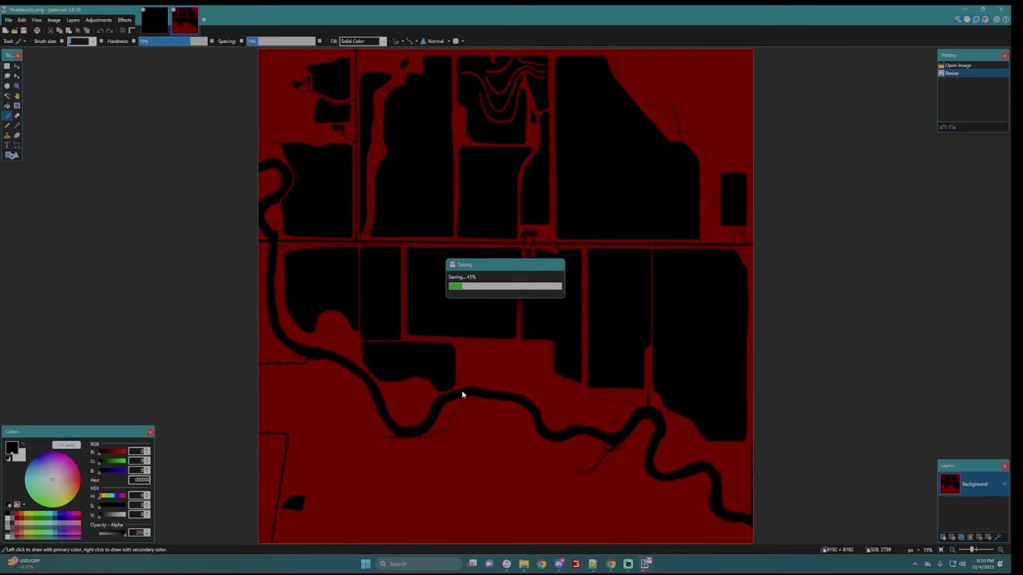
- Return to the mapUS folder in File Explorer and open the map i3D file in Notepad++
{"action": "left_click", "coordinate": [524, 563]}
{"action": "left_click", "coordinate": [484, 531]}
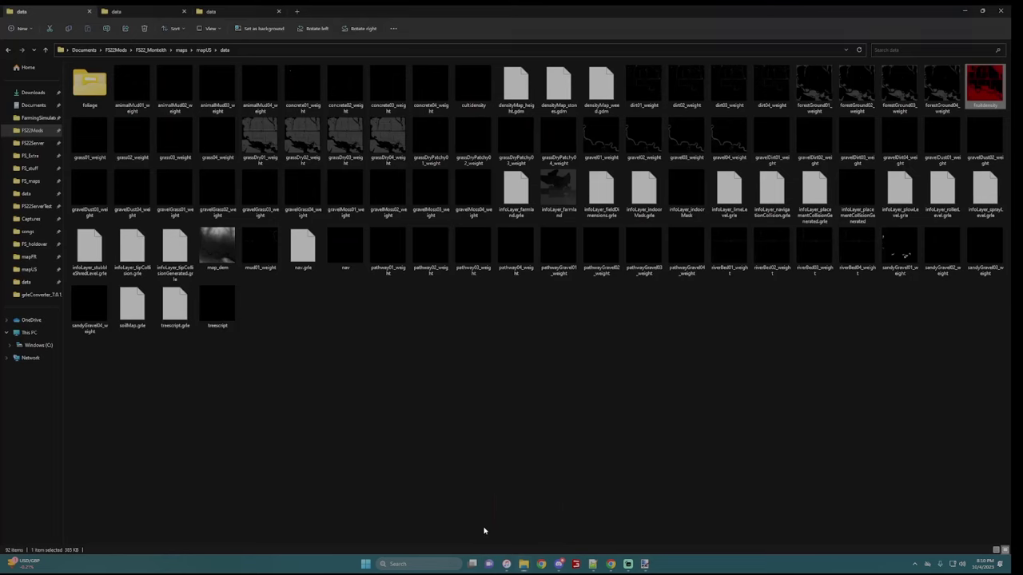
{"action": "left_click", "coordinate": [45, 49]}
{"action": "right_click", "coordinate": [100, 263]}
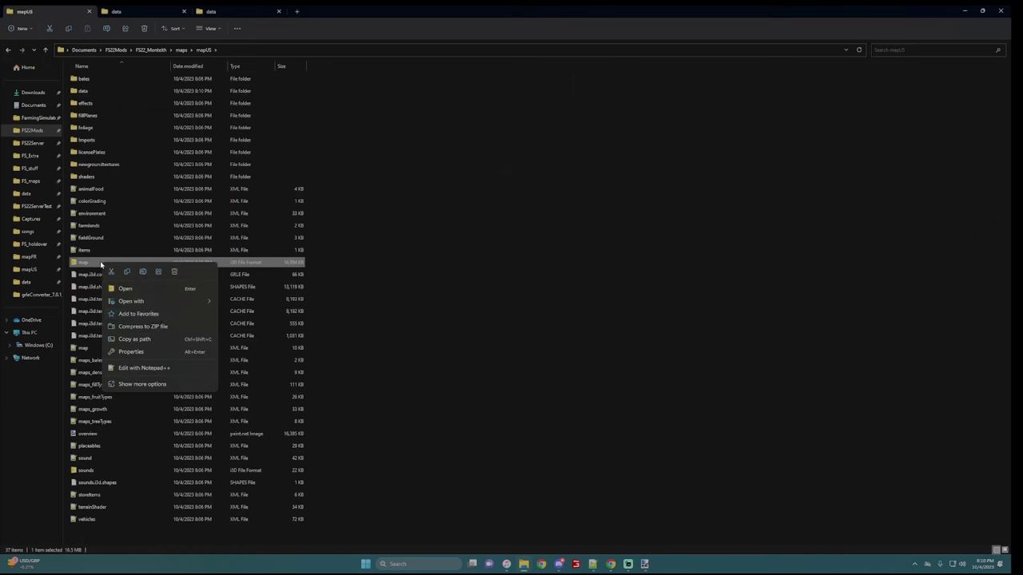
{"action": "mouse_move", "coordinate": [162, 301]}
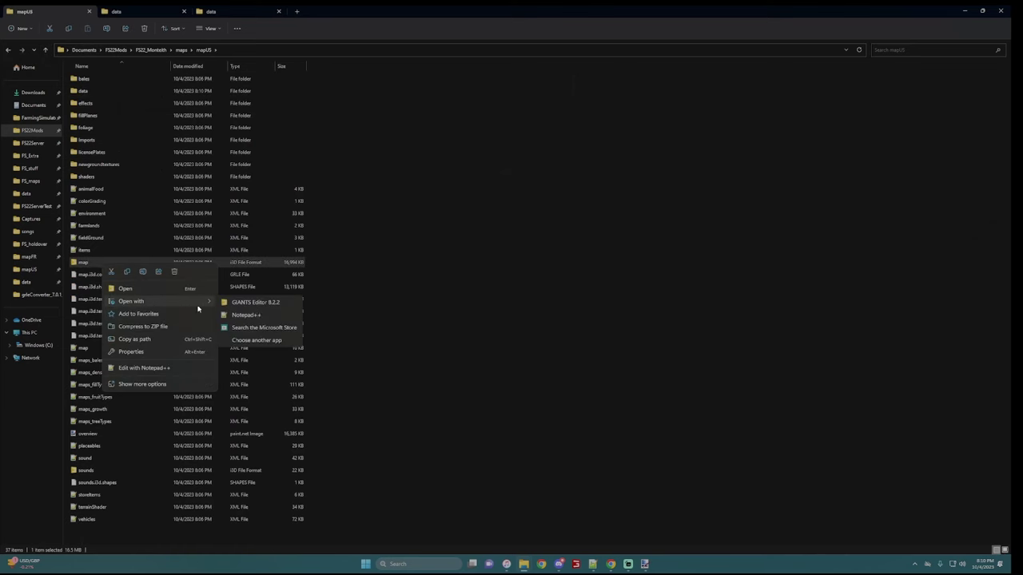
{"action": "left_click", "coordinate": [261, 314]}
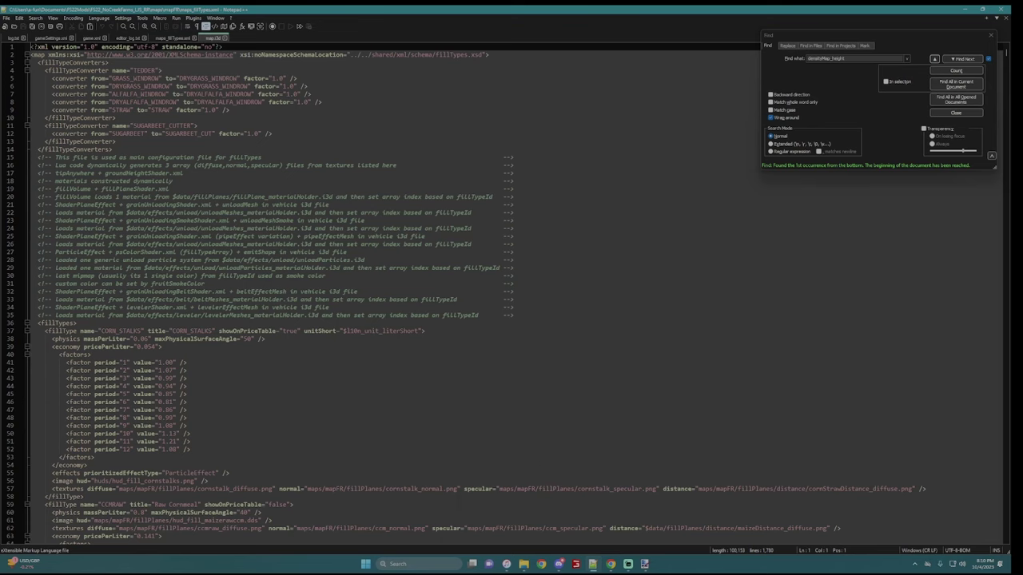
- Open the mapUS data folder in File Explorer and copy the fruitdensity image's file name
{"action": "mouse_move", "coordinate": [523, 564]}
{"action": "left_click", "coordinate": [491, 528]}
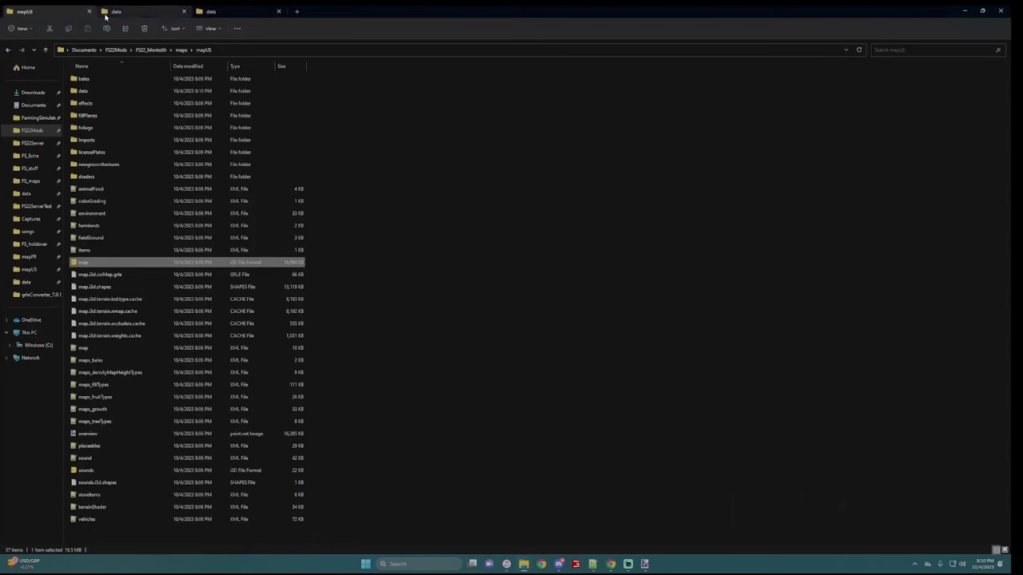
{"action": "double_click", "coordinate": [83, 90]}
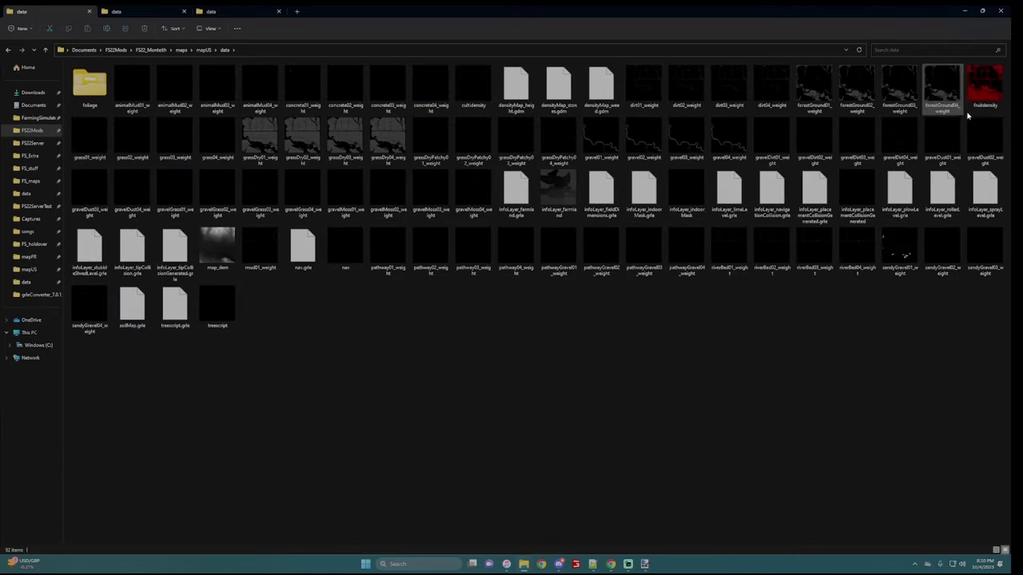
{"action": "left_click", "coordinate": [984, 113]}
{"action": "left_click", "coordinate": [982, 111]}
{"action": "key", "text": "ctrl+c"}
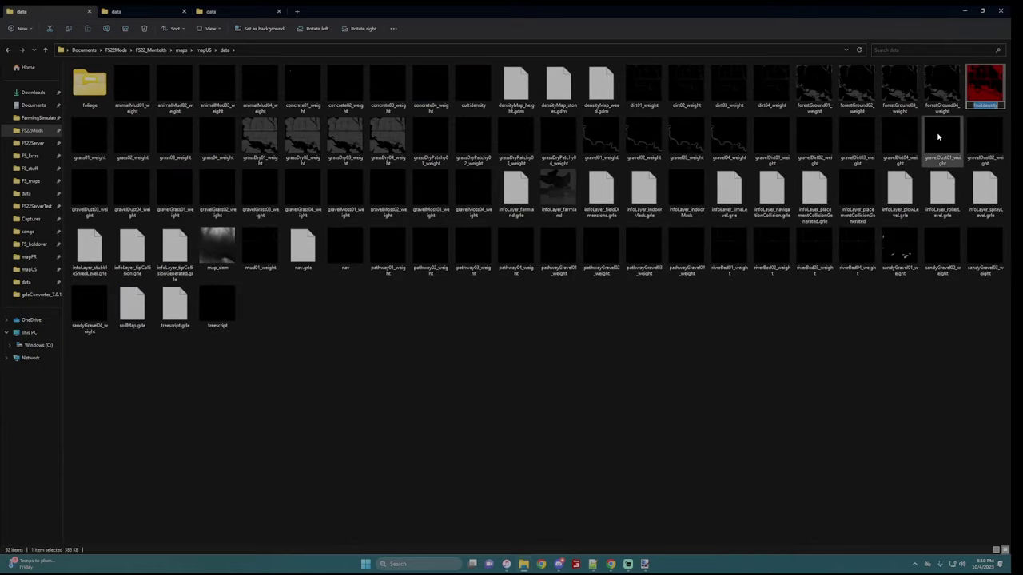
- Search the map i3D file in Notepad++ for fruitdensity and check the fruitdensity and cultidensity file references
{"action": "mouse_move", "coordinate": [644, 564]}
{"action": "left_click", "coordinate": [607, 519]}
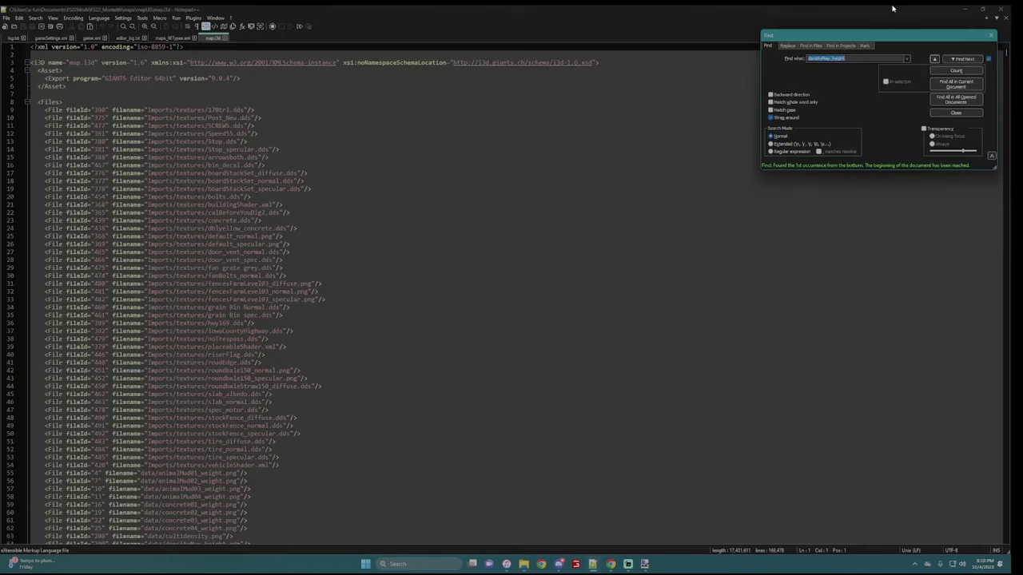
{"action": "key", "text": "ctrl+v"}
{"action": "left_click", "coordinate": [959, 59]}
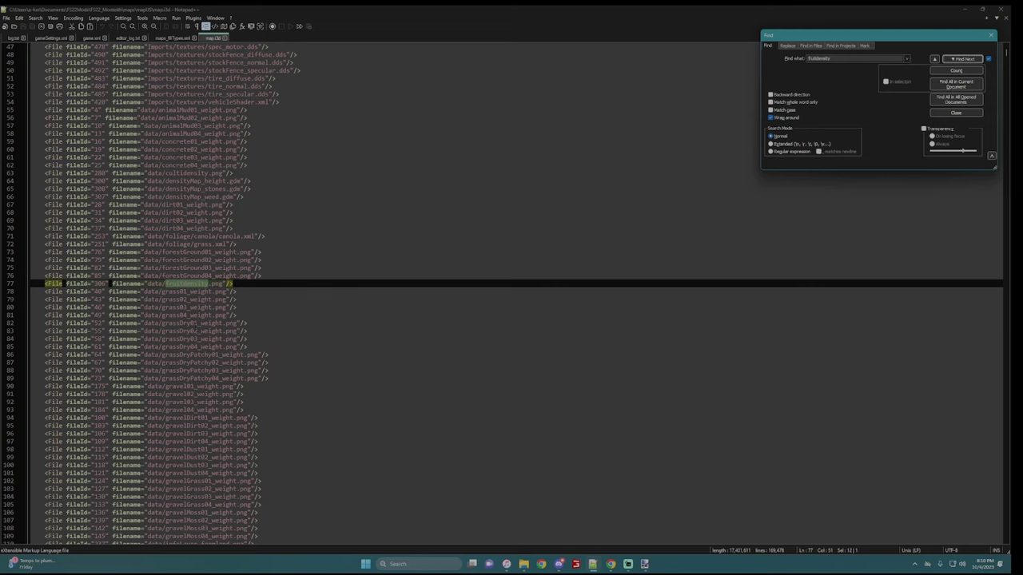
{"action": "left_click", "coordinate": [183, 173]}
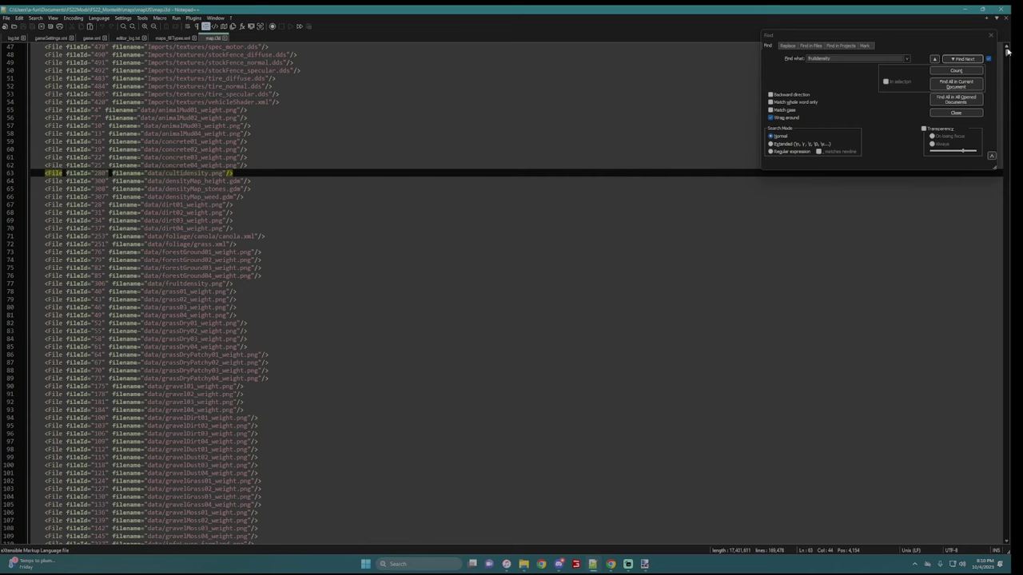
- Search for soybean in the map i3D file and duplicate the foliage/soybean/soybean.xml file entry
{"action": "left_click_drag", "start_coordinate": [846, 59], "coordinate": [756, 67]}
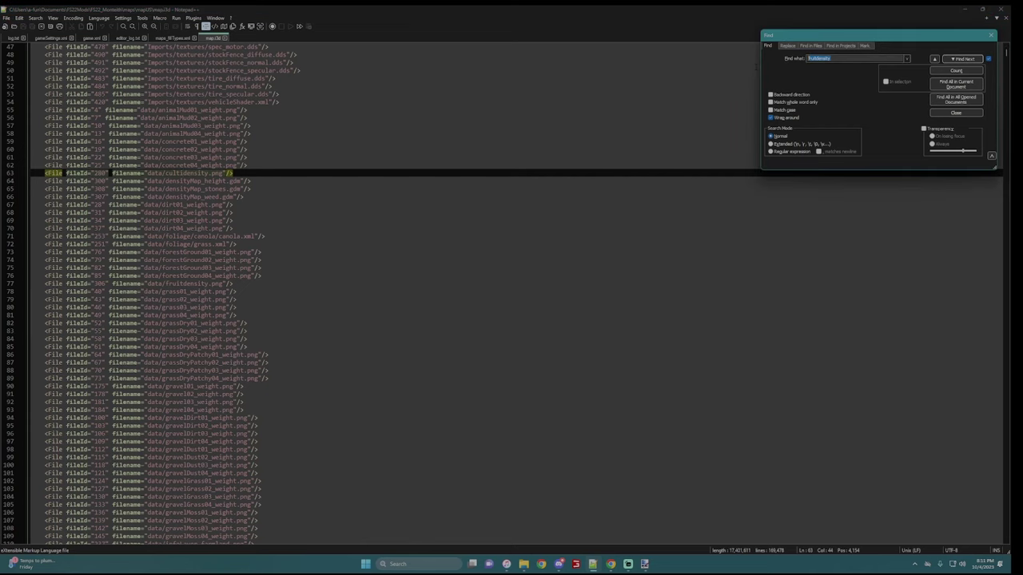
{"action": "type", "text": "c"}
{"action": "key", "text": "Return"}
{"action": "key", "text": "Right"}
{"action": "key", "text": "BackSpace"}
{"action": "left_click", "coordinate": [963, 58]}
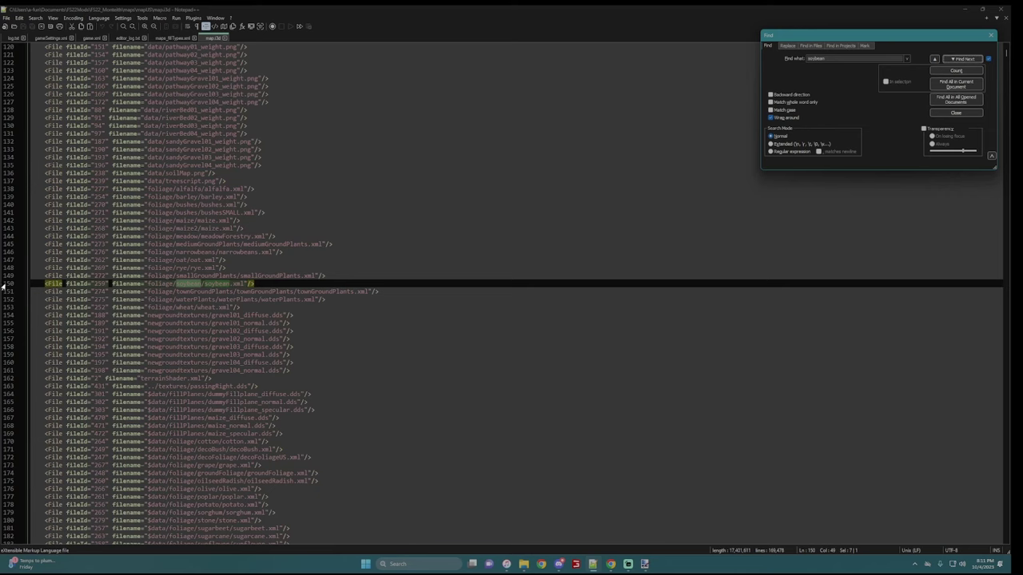
{"action": "left_click", "coordinate": [6, 285]}
{"action": "key", "text": "ctrl+d"}
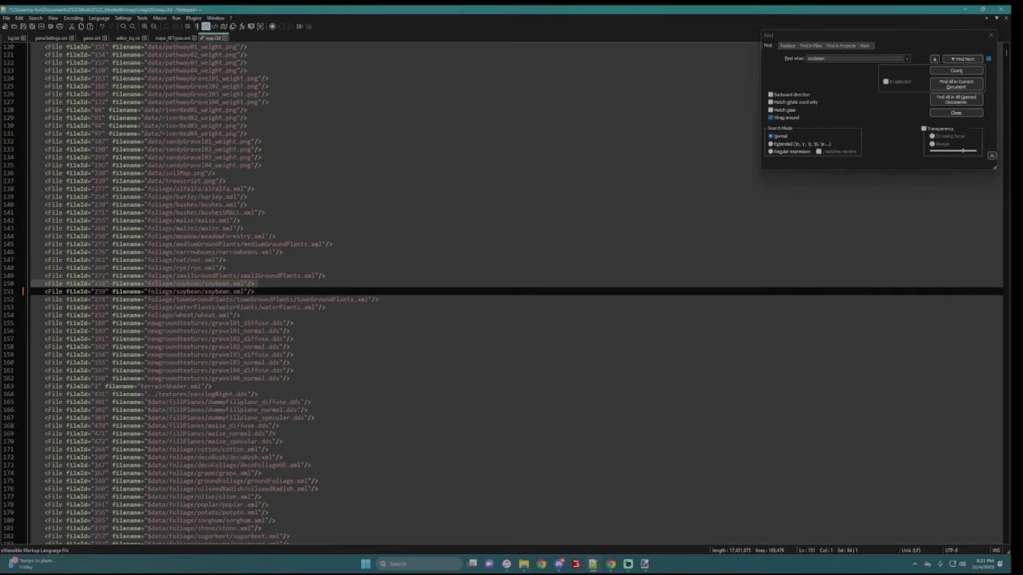
- Switch to File Explorer and open the foliage folder inside the NoCreekFarms map's mapFR folder
{"action": "mouse_move", "coordinate": [524, 565]}
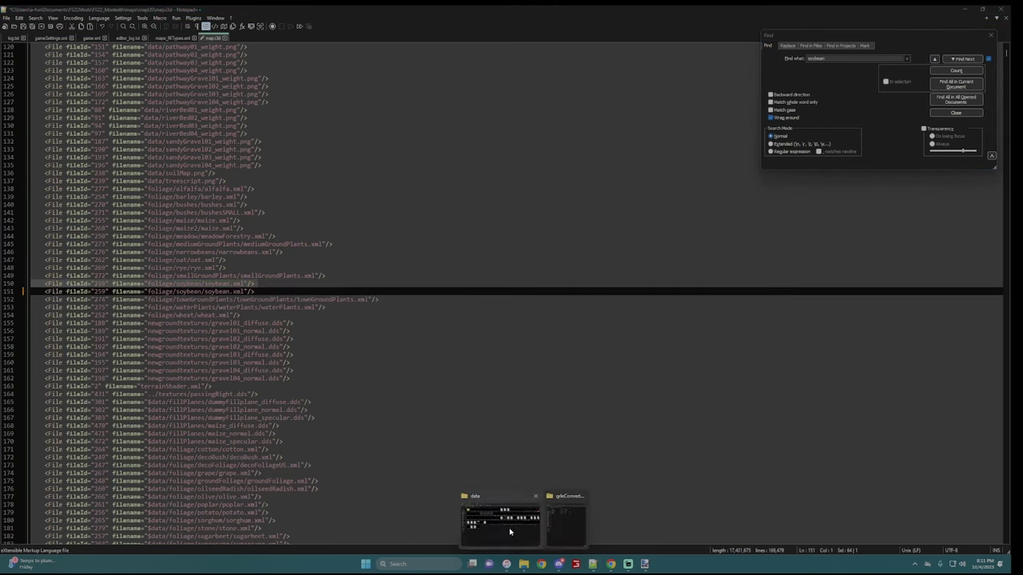
{"action": "left_click", "coordinate": [511, 532]}
{"action": "left_click", "coordinate": [155, 12]}
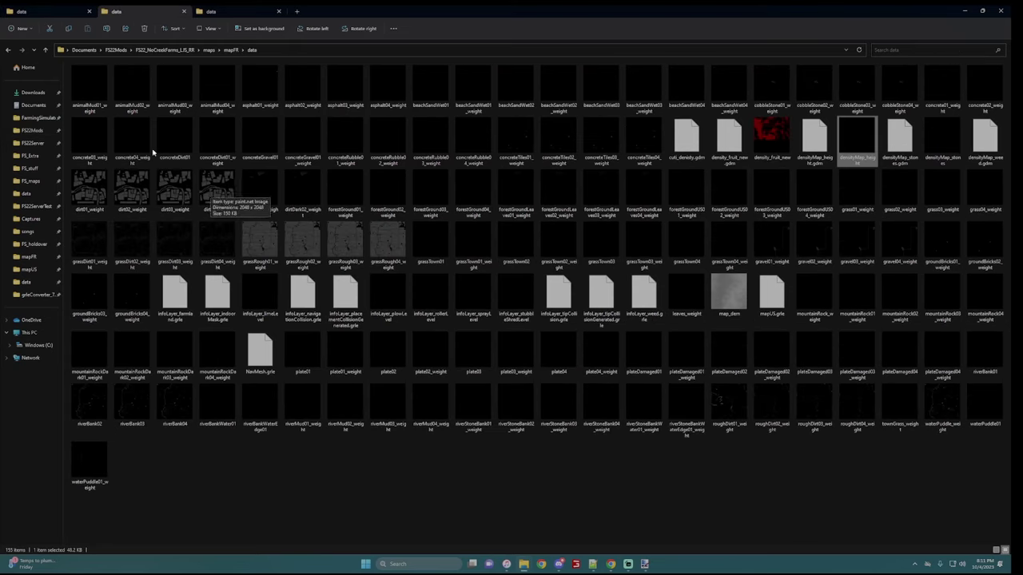
{"action": "left_click", "coordinate": [45, 49]}
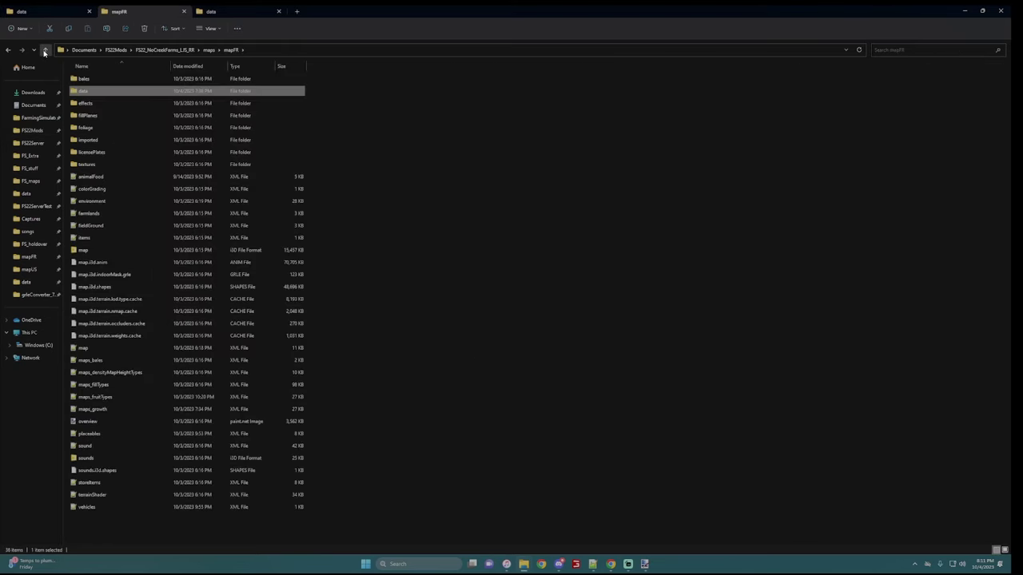
{"action": "left_click", "coordinate": [105, 129]}
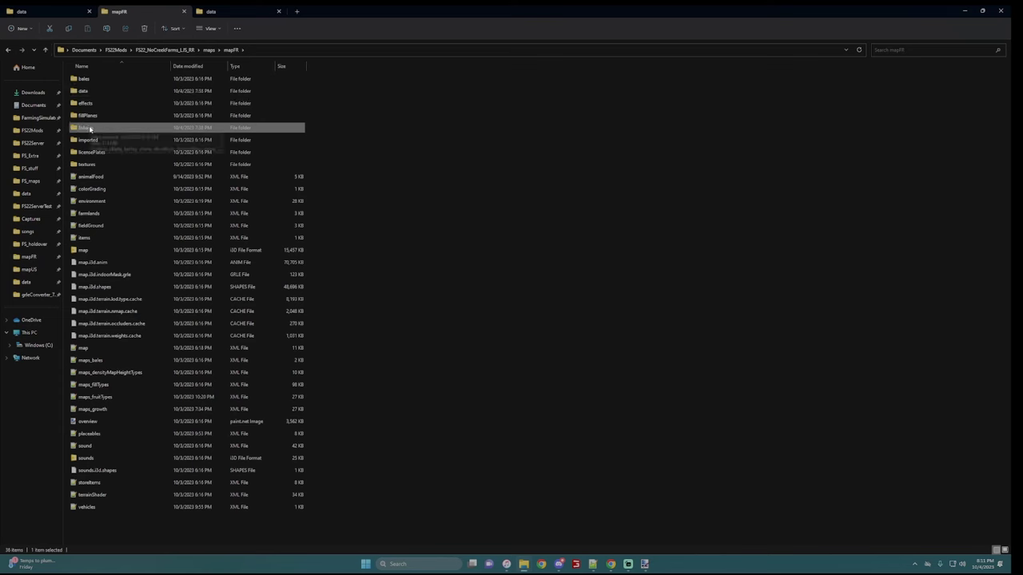
{"action": "double_click", "coordinate": [95, 130]}
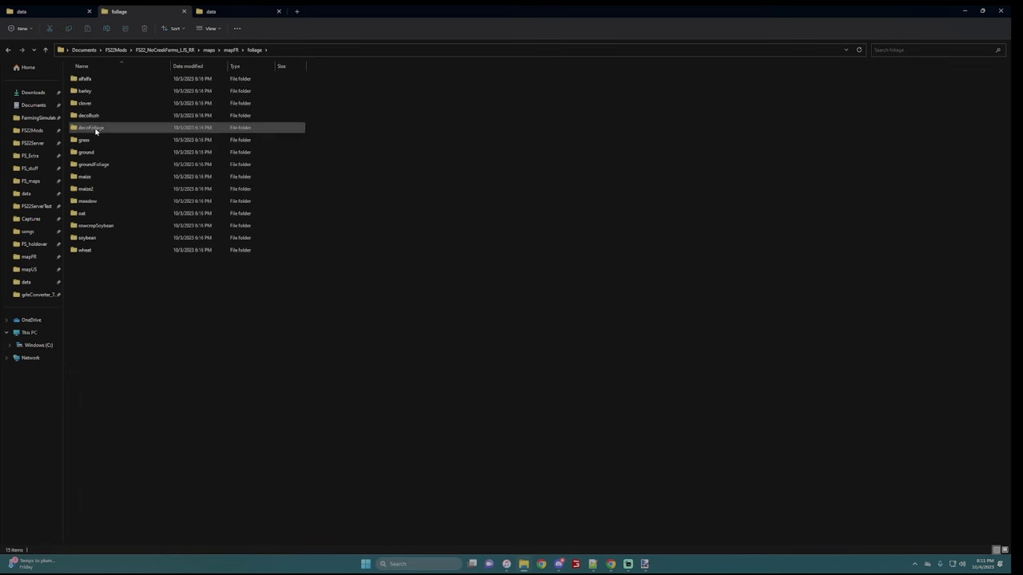
- Examine the maize, maize2 and rowcropSoybean folders in the mapFR foliage folder
{"action": "left_click", "coordinate": [100, 189]}
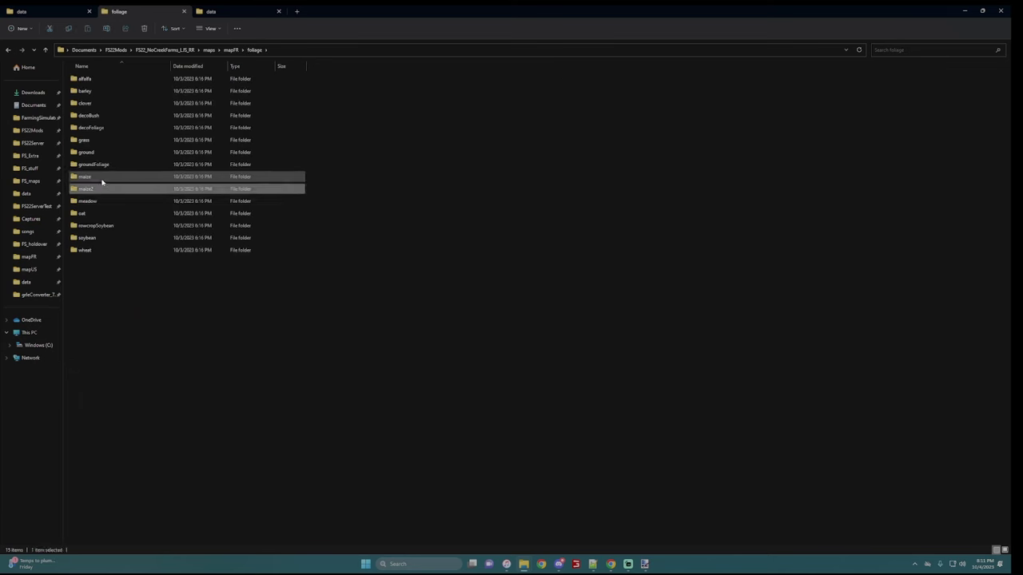
{"action": "left_click", "coordinate": [102, 183]}
{"action": "left_click", "coordinate": [101, 227]}
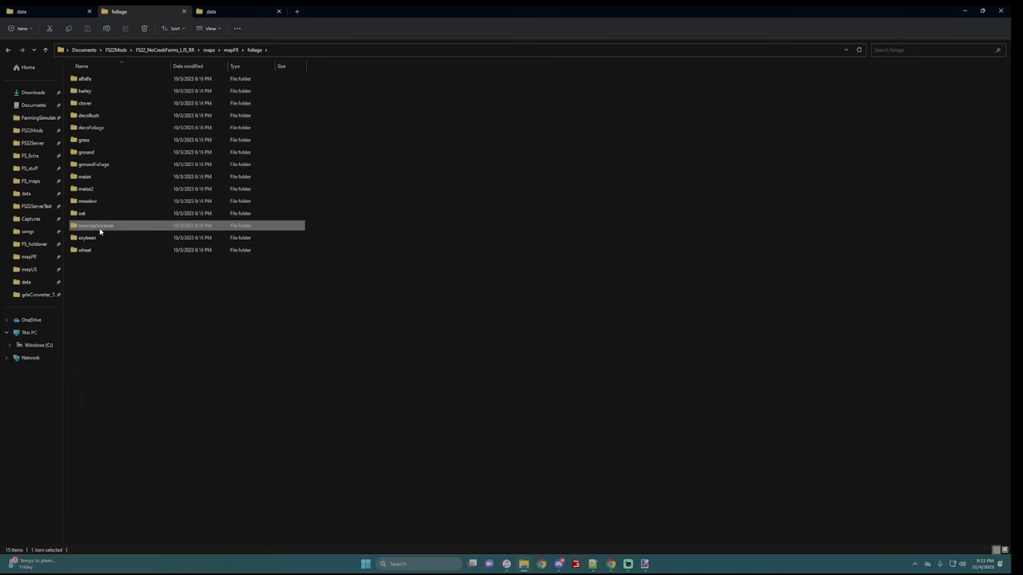
{"action": "left_click", "coordinate": [101, 178]}
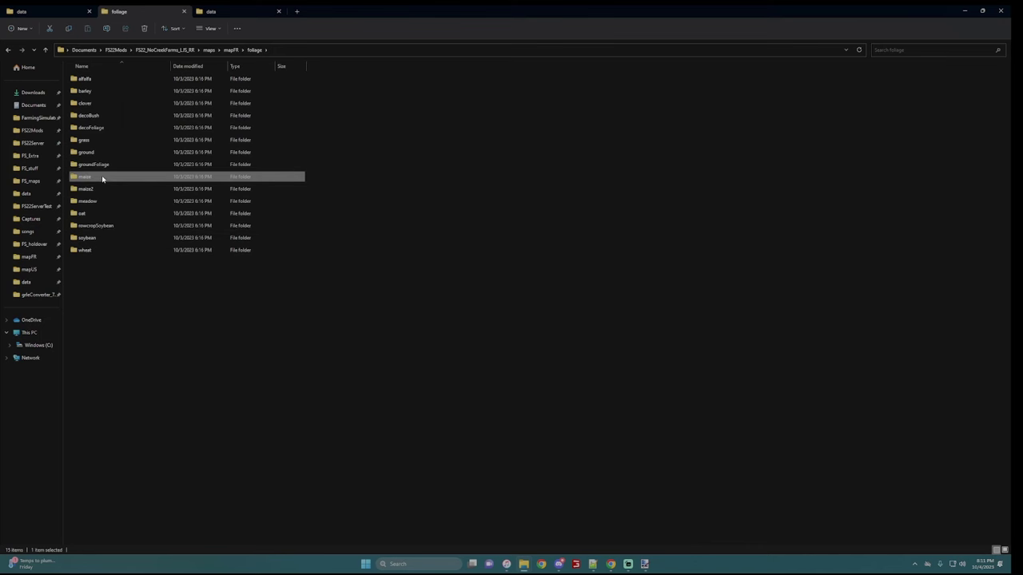
{"action": "left_click", "coordinate": [101, 191]}
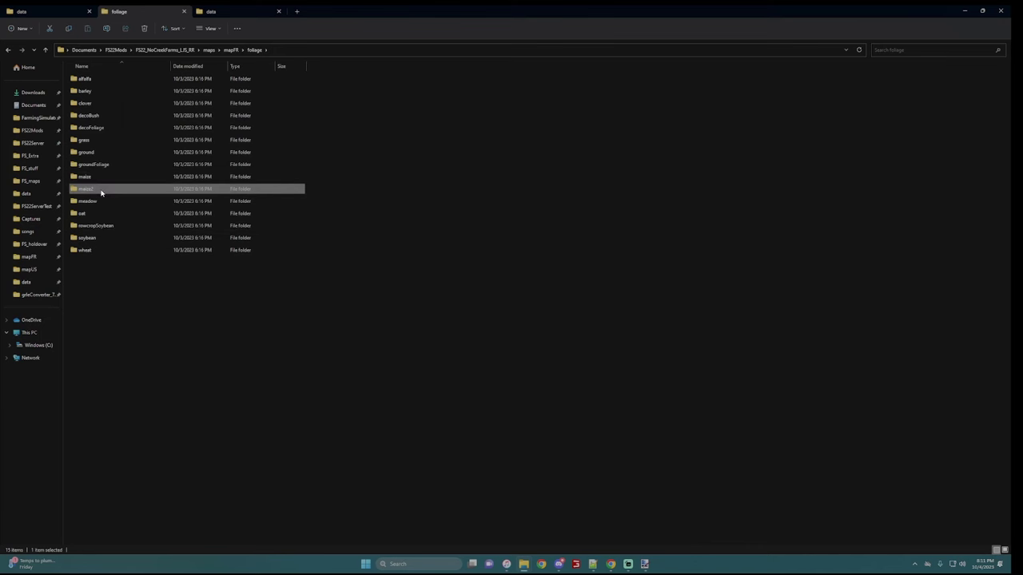
{"action": "left_click", "coordinate": [108, 228]}
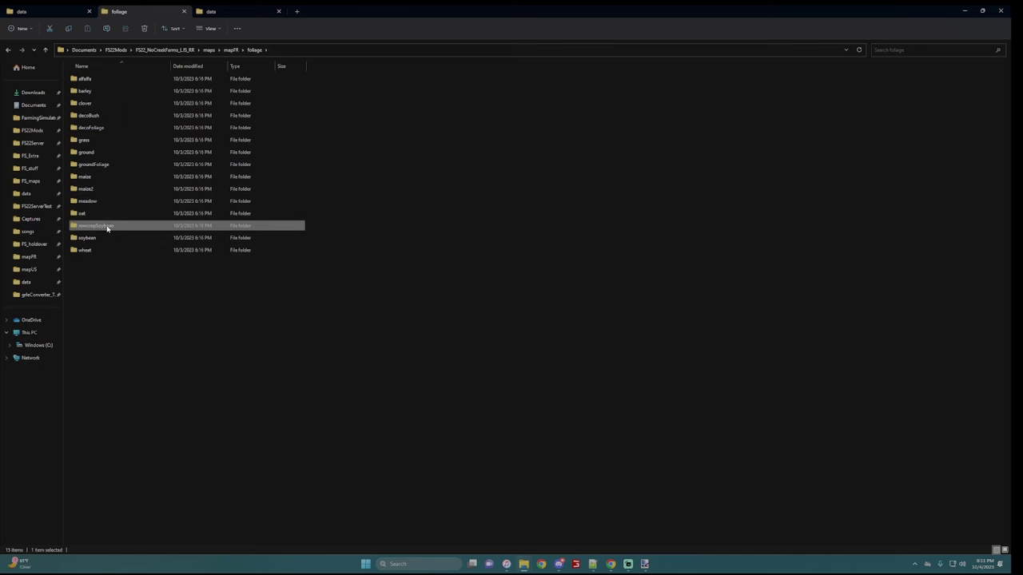
{"action": "left_click", "coordinate": [108, 229]}
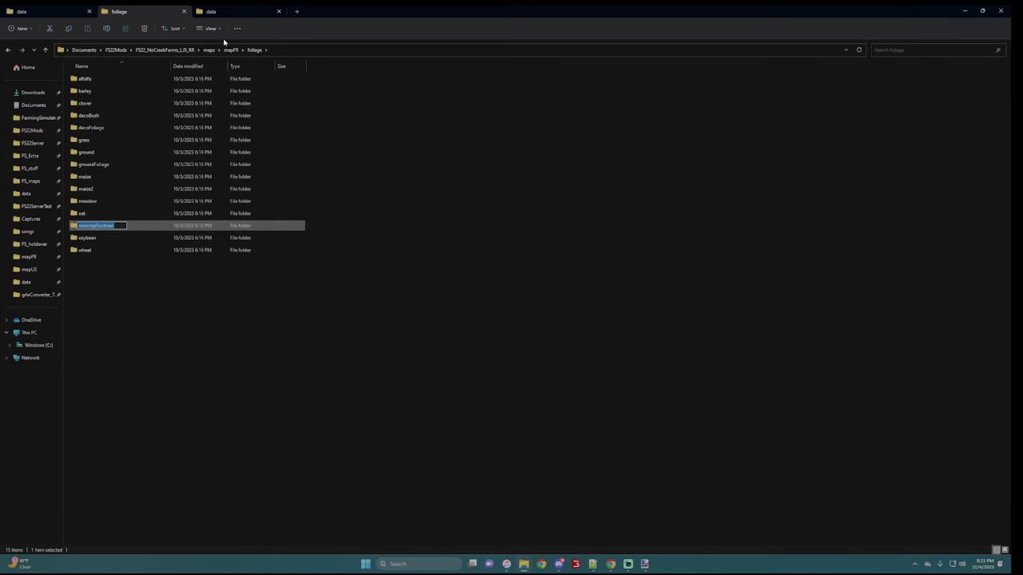
- Copy the maize, maize2 and rowcropSoybean folders from the mapFR foliage folder into the FS22_Monteith mapUS foliage folder
{"action": "left_click", "coordinate": [48, 11]}
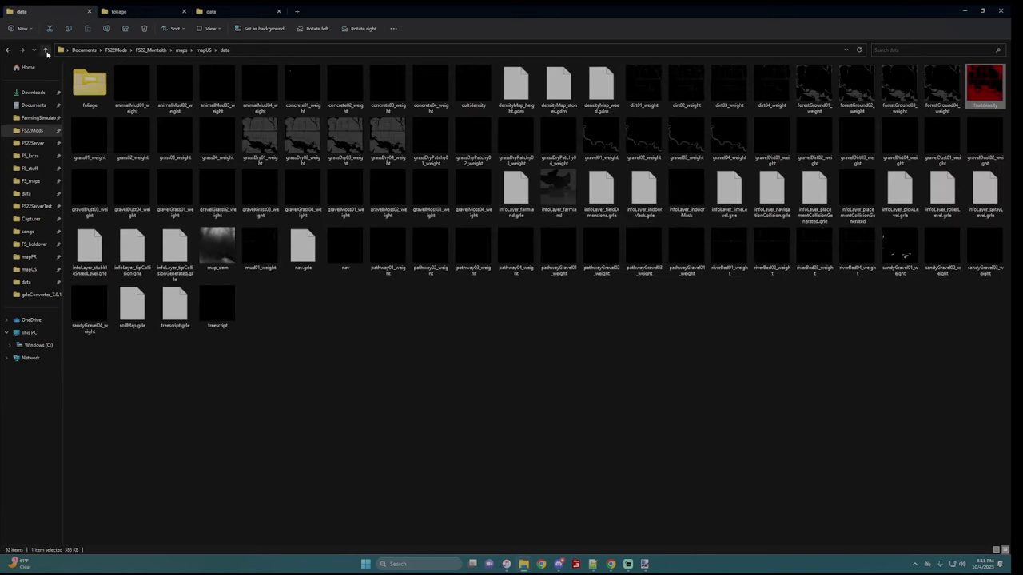
{"action": "left_click", "coordinate": [45, 49]}
{"action": "double_click", "coordinate": [95, 129]}
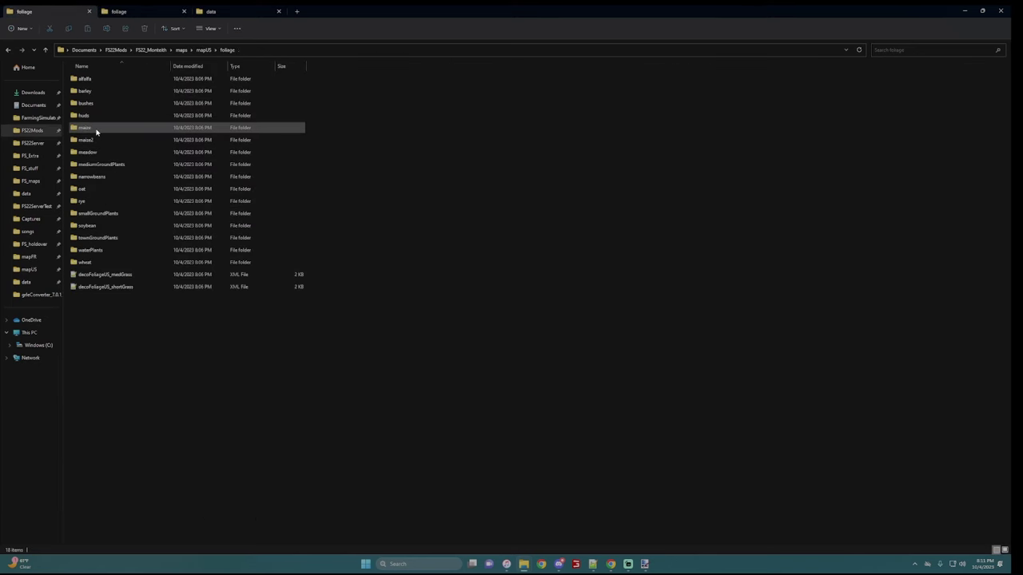
{"action": "left_click", "coordinate": [119, 11]}
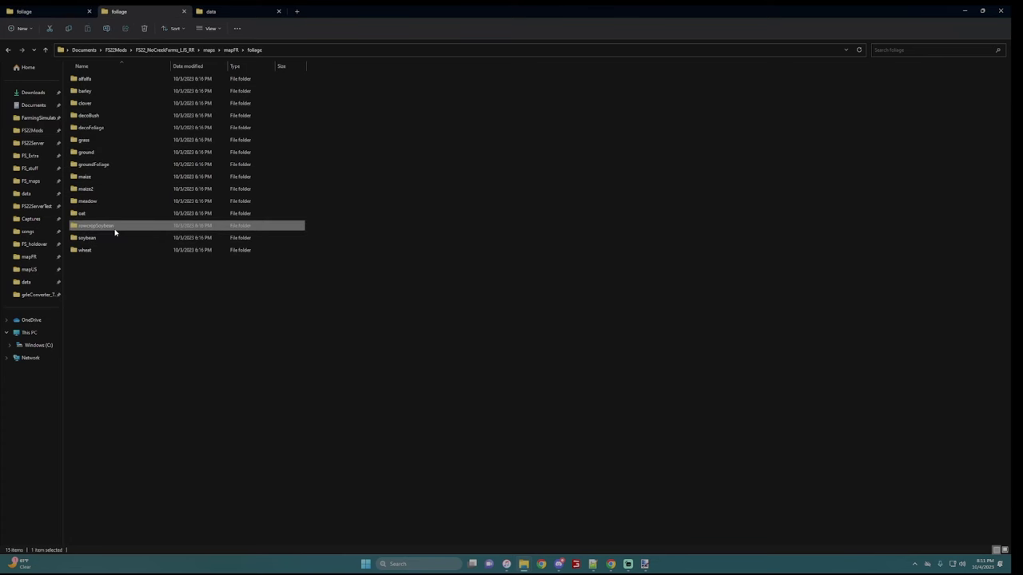
{"action": "left_click", "coordinate": [99, 179], "text": "ctrl"}
{"action": "left_click", "coordinate": [99, 190], "text": "ctrl"}
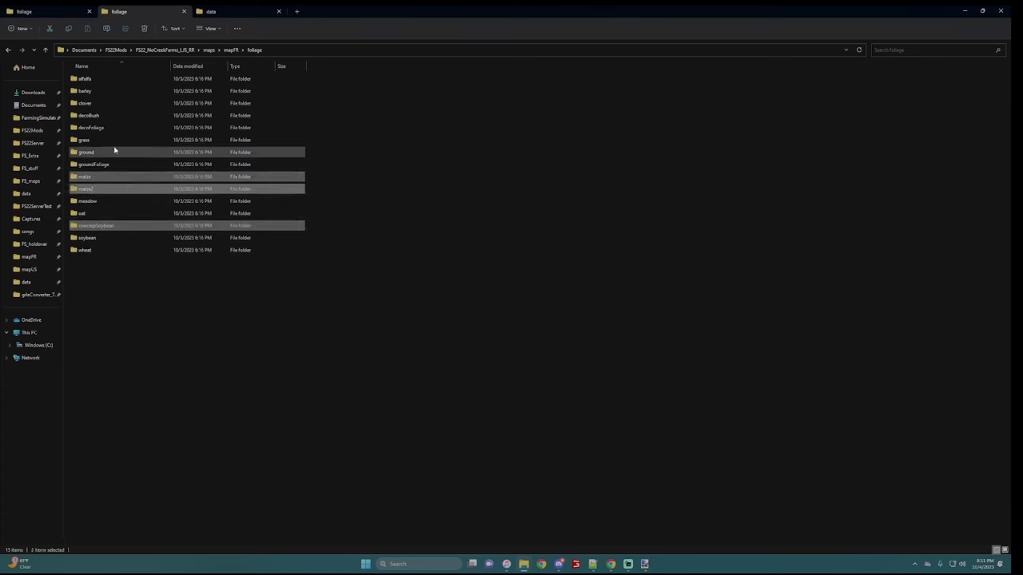
{"action": "left_click", "coordinate": [54, 11]}
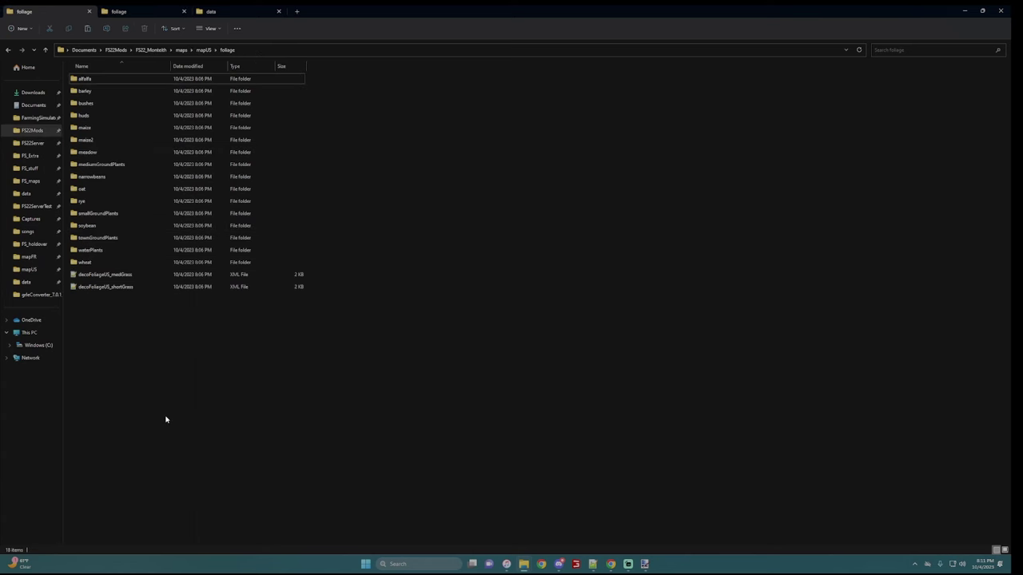
{"action": "key", "text": "ctrl+v"}
{"action": "key", "text": "Return"}
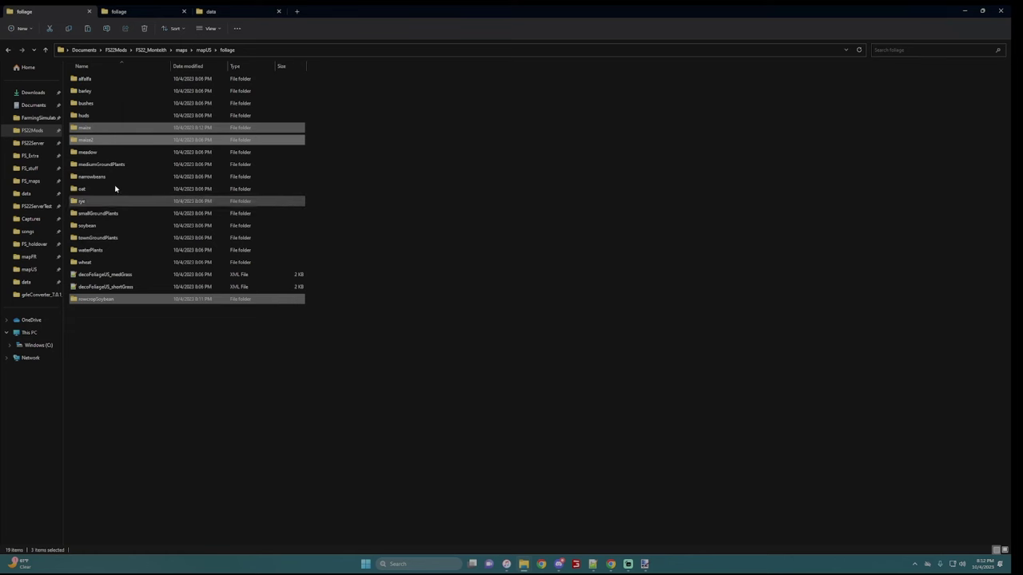
- Copy the name of the rowcropSoybean folder in the mapUS foliage folder and refresh the folder listing
{"action": "left_click", "coordinate": [593, 564]}
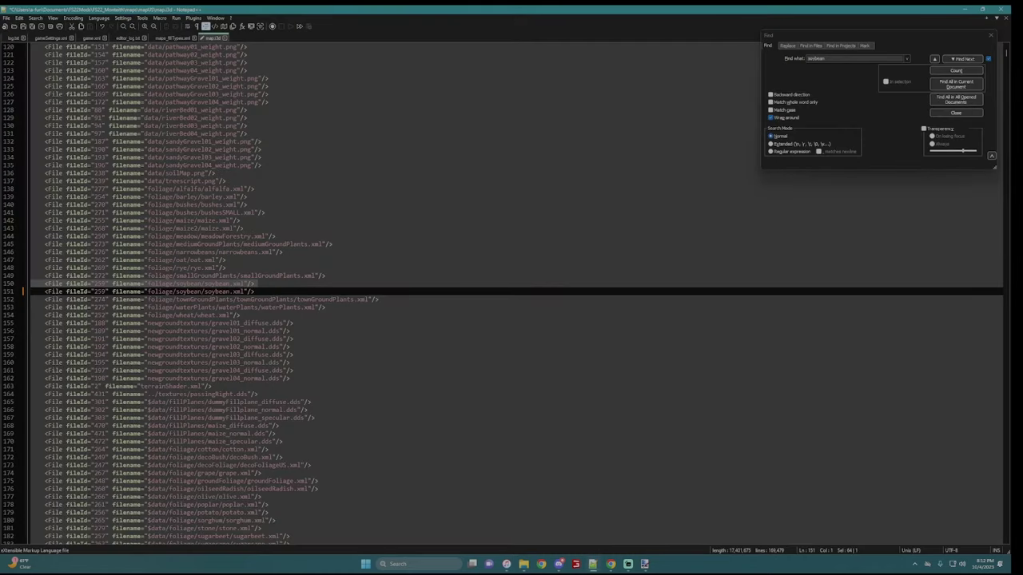
{"action": "left_click", "coordinate": [523, 564]}
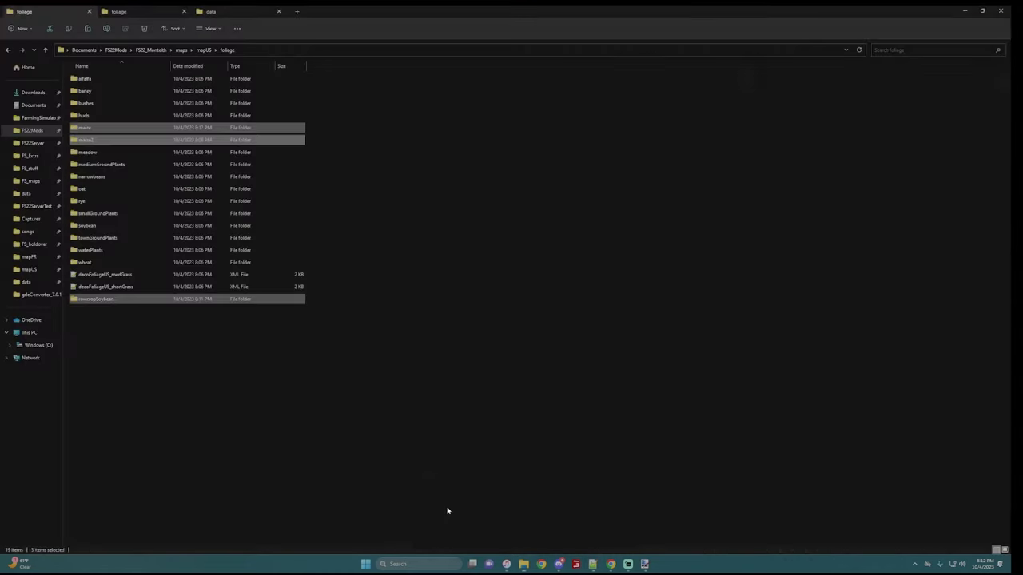
{"action": "left_click", "coordinate": [92, 300]}
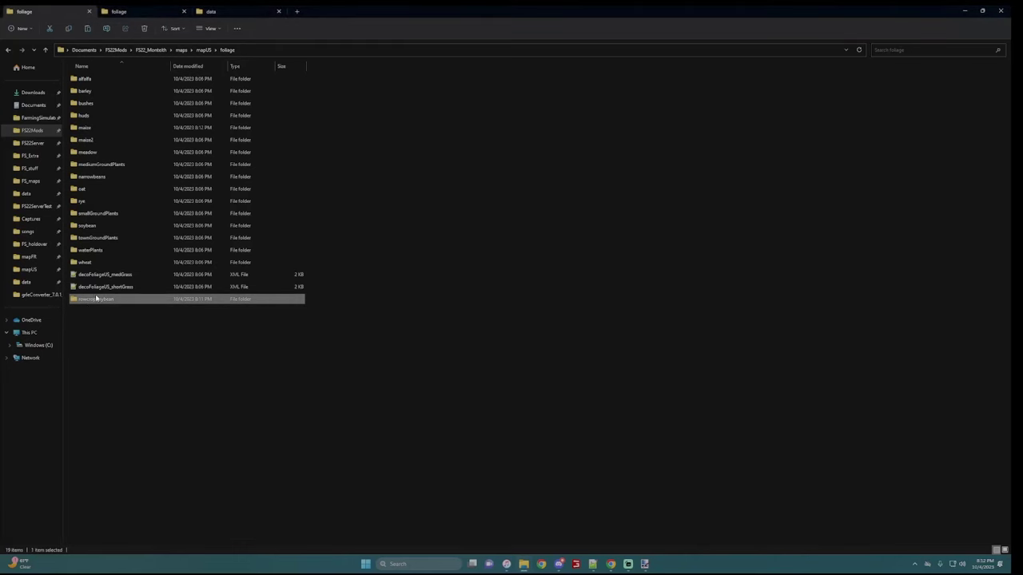
{"action": "left_click", "coordinate": [97, 300]}
{"action": "key", "text": "ctrl+c"}
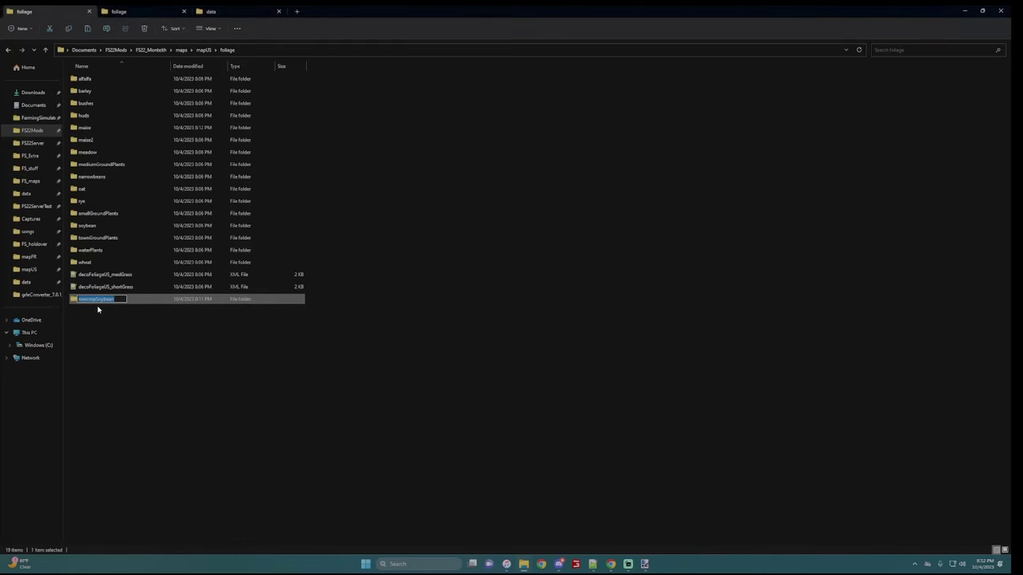
{"action": "type", "text": "v"}
{"action": "key", "text": "Return"}
{"action": "right_click", "coordinate": [194, 360]}
{"action": "left_click", "coordinate": [240, 411]}
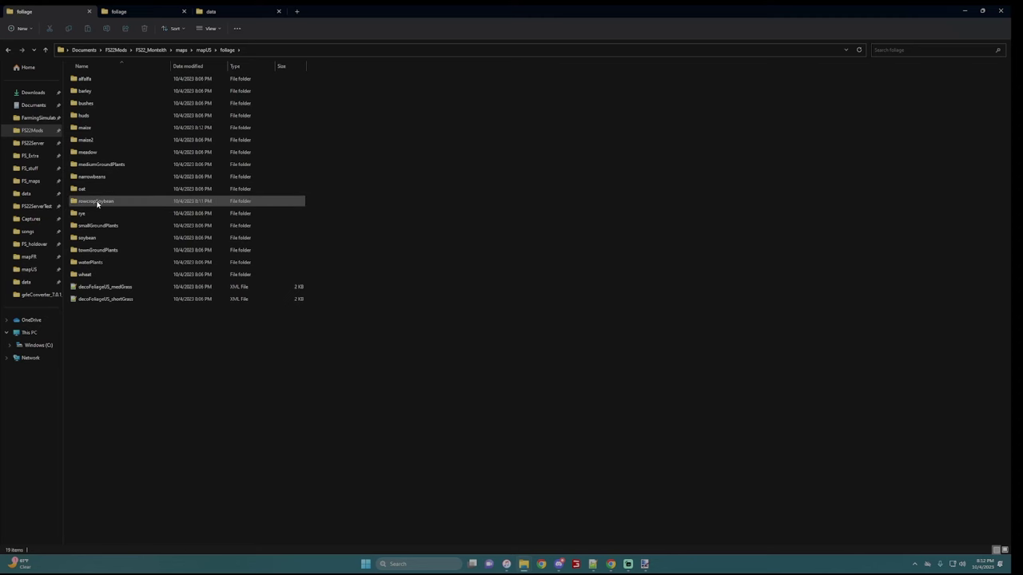
- In Notepad++, change the duplicated soybean entry's path to foliage/rowcropSoybean/soybean.xml and give it a different fileId
{"action": "left_click", "coordinate": [592, 564]}
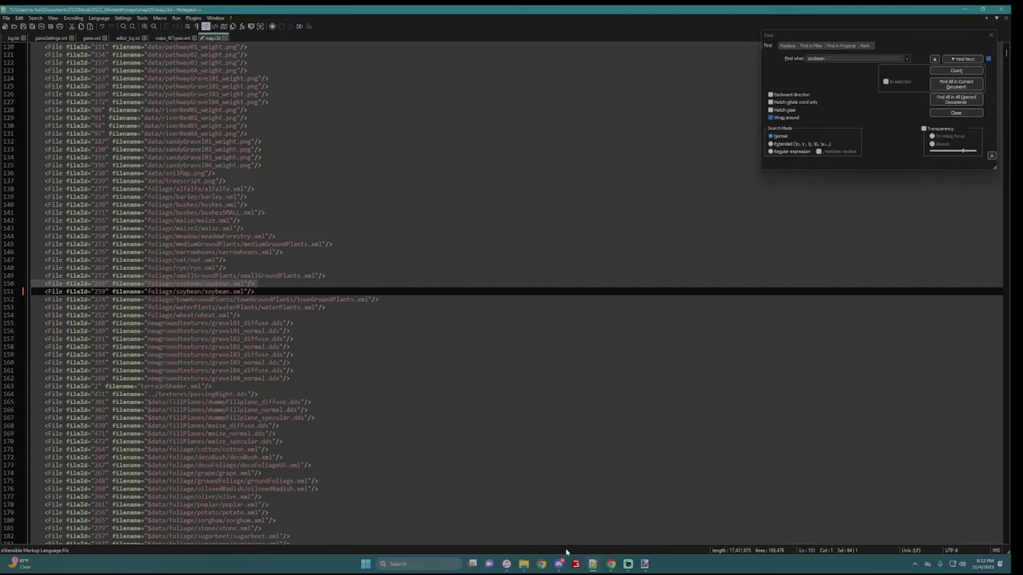
{"action": "key", "text": "Return"}
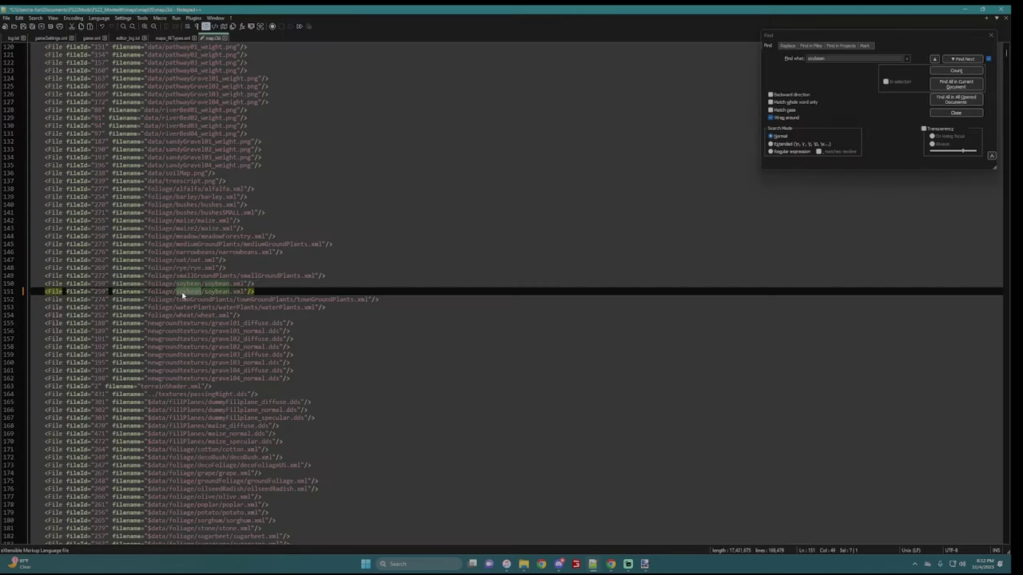
{"action": "key", "text": "ctrl+v"}
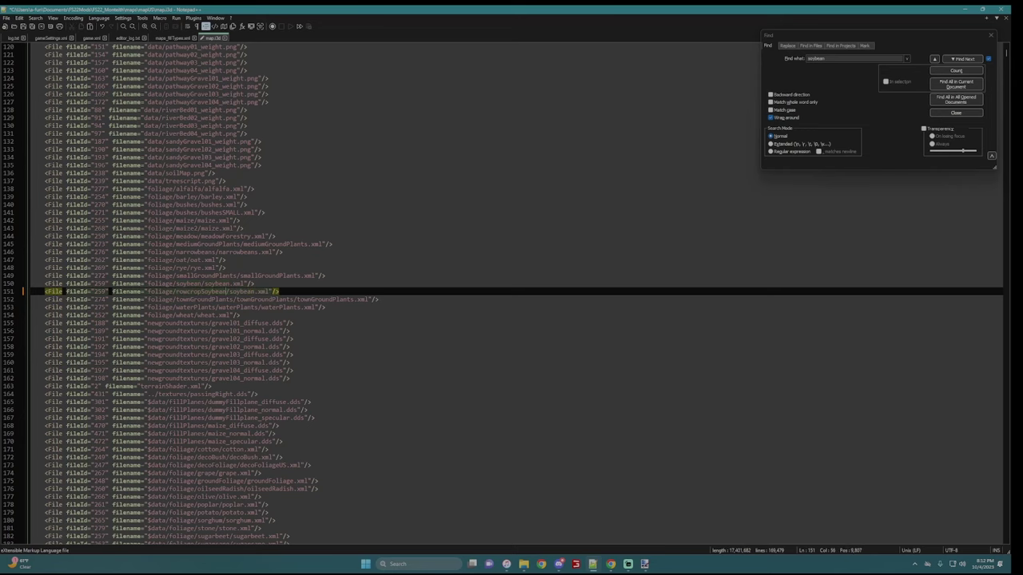
{"action": "left_click_drag", "start_coordinate": [101, 292], "coordinate": [99, 293]}
{"action": "type", "text": "5"}
- Find the soybean foliage type in map.i3d and examine the list of FoliageType names and foliageXmlIds around it
{"action": "left_click", "coordinate": [956, 59]}
{"action": "left_click", "coordinate": [954, 60]}
{"action": "left_click", "coordinate": [955, 60]}
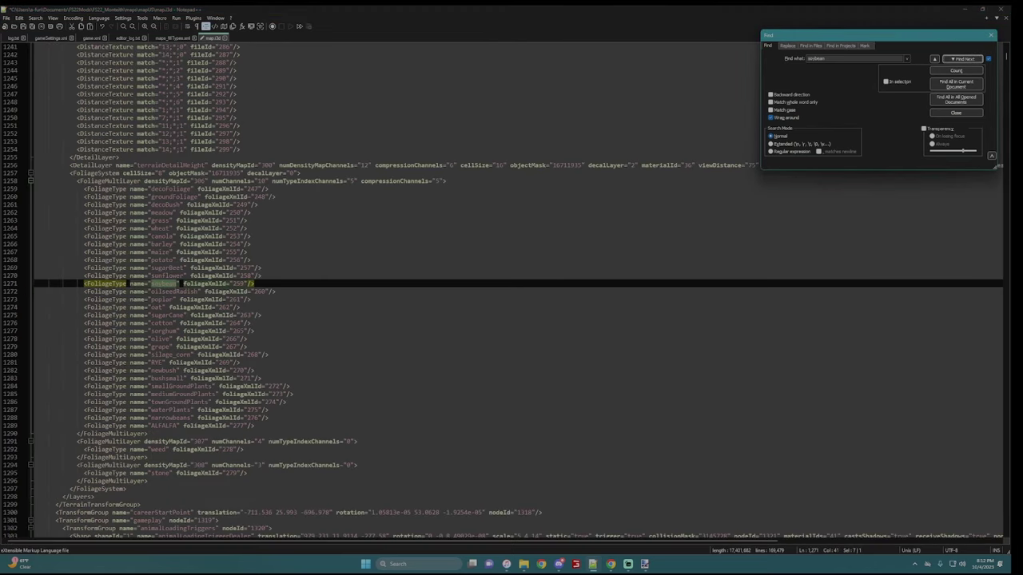
{"action": "left_click", "coordinate": [167, 252]}
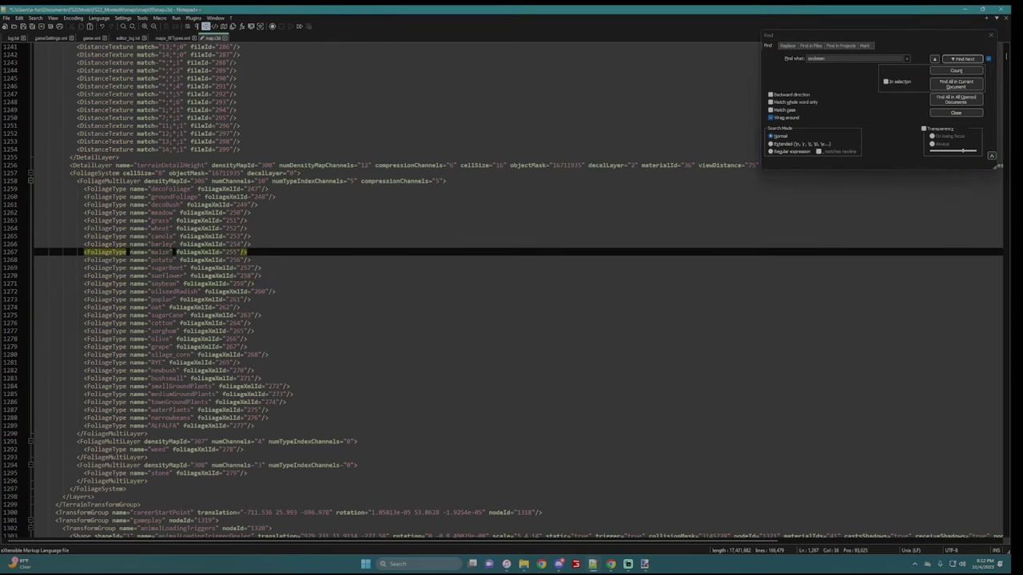
{"action": "left_click", "coordinate": [157, 355]}
{"action": "double_click", "coordinate": [154, 355]}
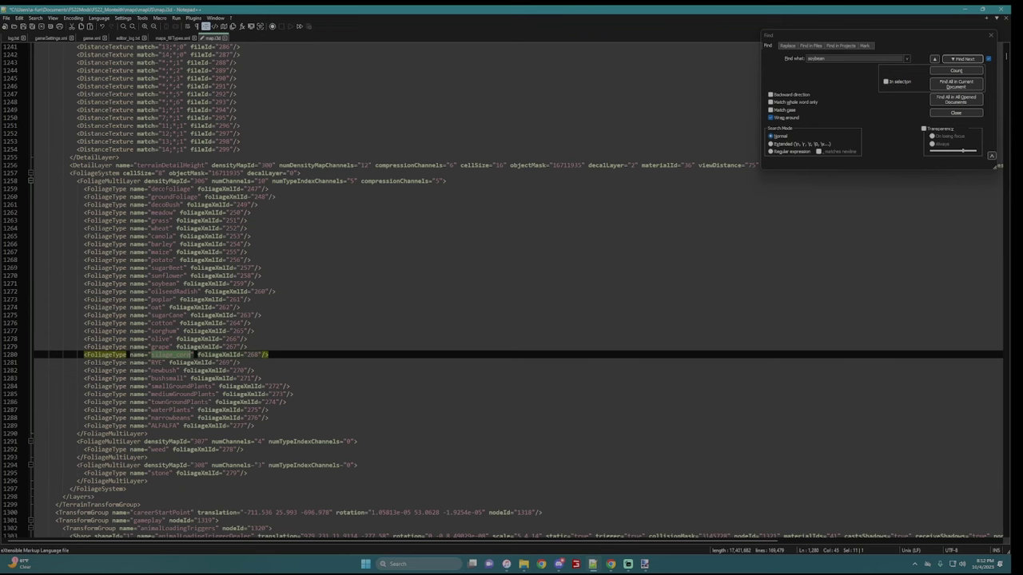
{"action": "left_click_drag", "start_coordinate": [166, 189], "coordinate": [187, 473]}
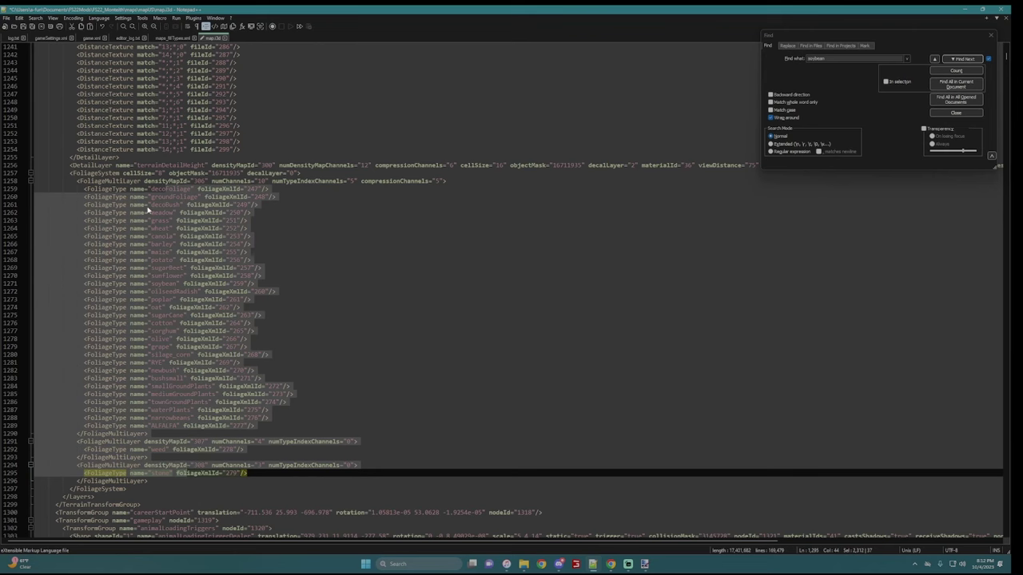
{"action": "left_click", "coordinate": [170, 192]}
{"action": "left_click_drag", "start_coordinate": [170, 192], "coordinate": [254, 426]}
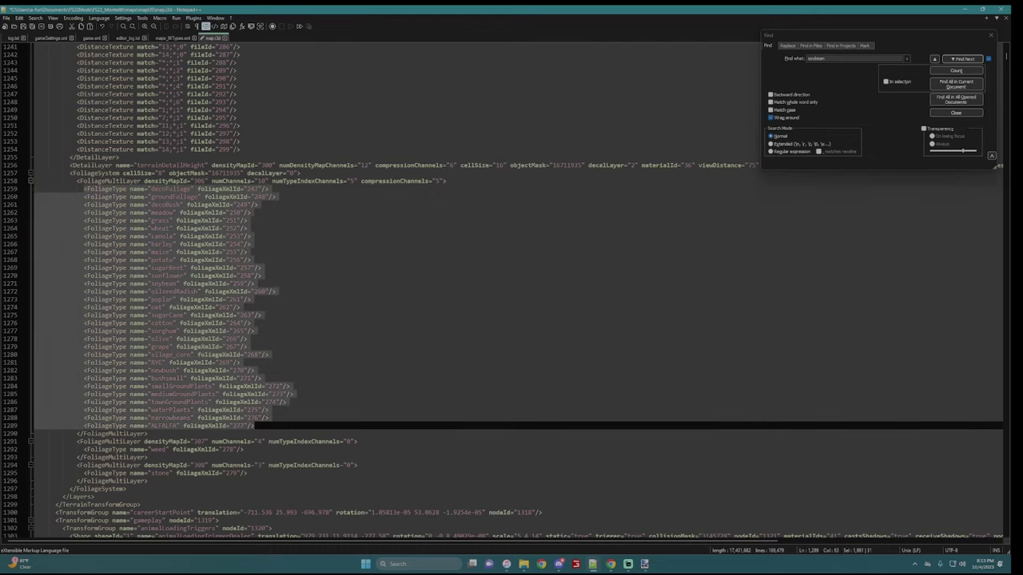
{"action": "left_click", "coordinate": [296, 344]}
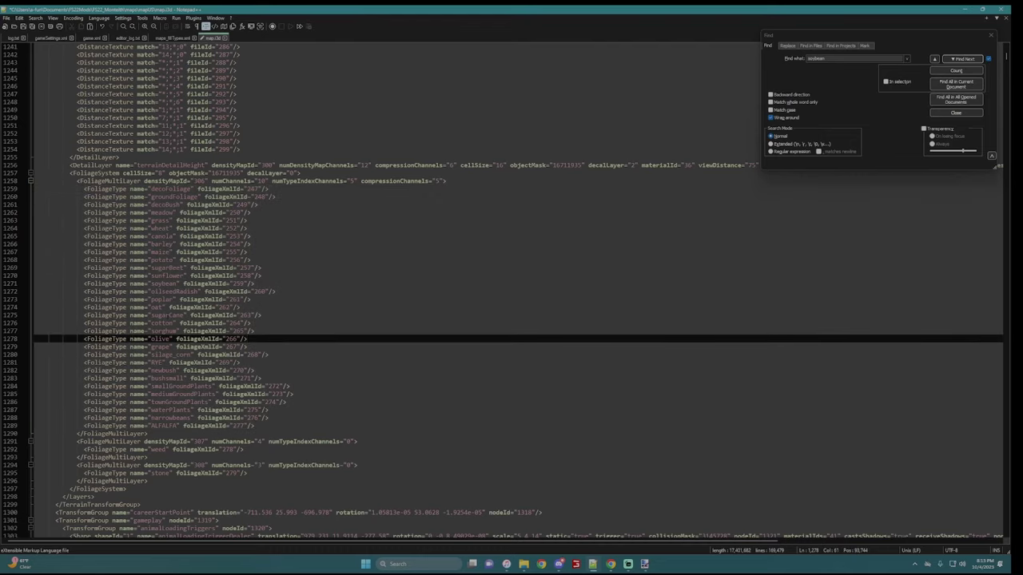
- Rename the sugarCane FoliageType entry to rowcropSoybean
{"action": "left_click", "coordinate": [164, 315]}
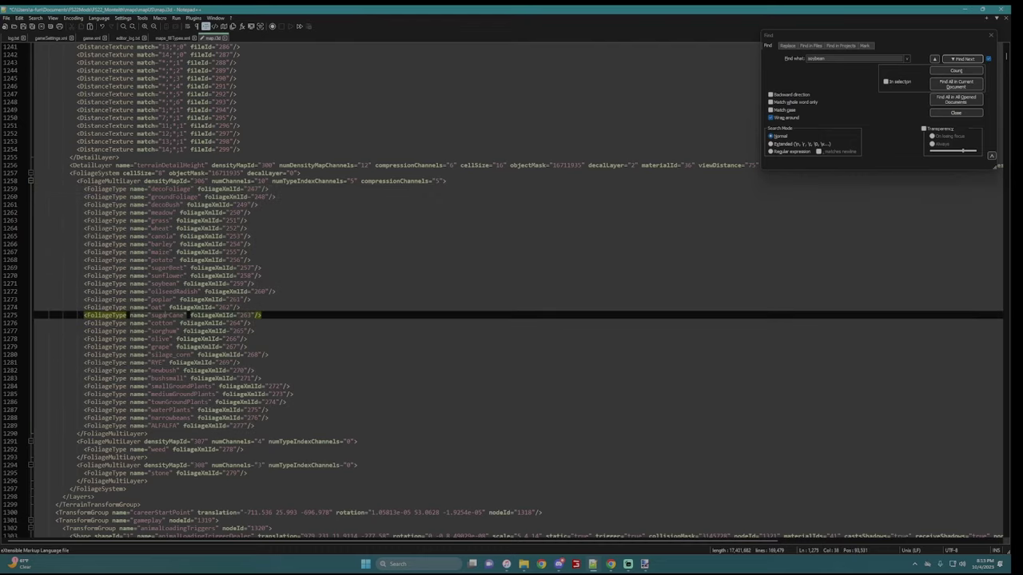
{"action": "double_click", "coordinate": [167, 315]}
{"action": "type", "text": "rowcropsoybean"}
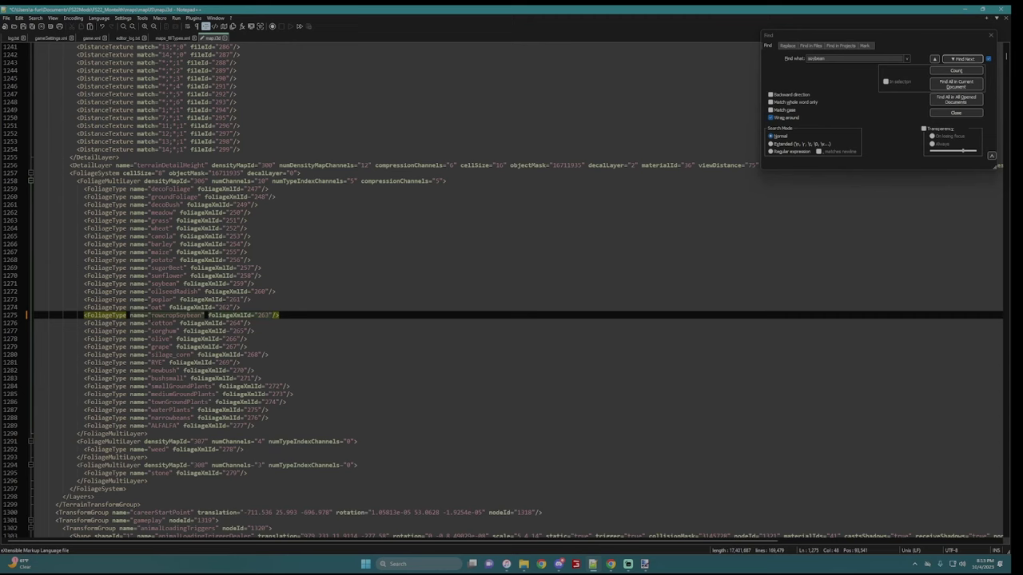
{"action": "left_click_drag", "start_coordinate": [261, 314], "coordinate": [269, 316]}
{"action": "left_click_drag", "start_coordinate": [120, 434], "coordinate": [256, 426]}
{"action": "left_click", "coordinate": [253, 370]}
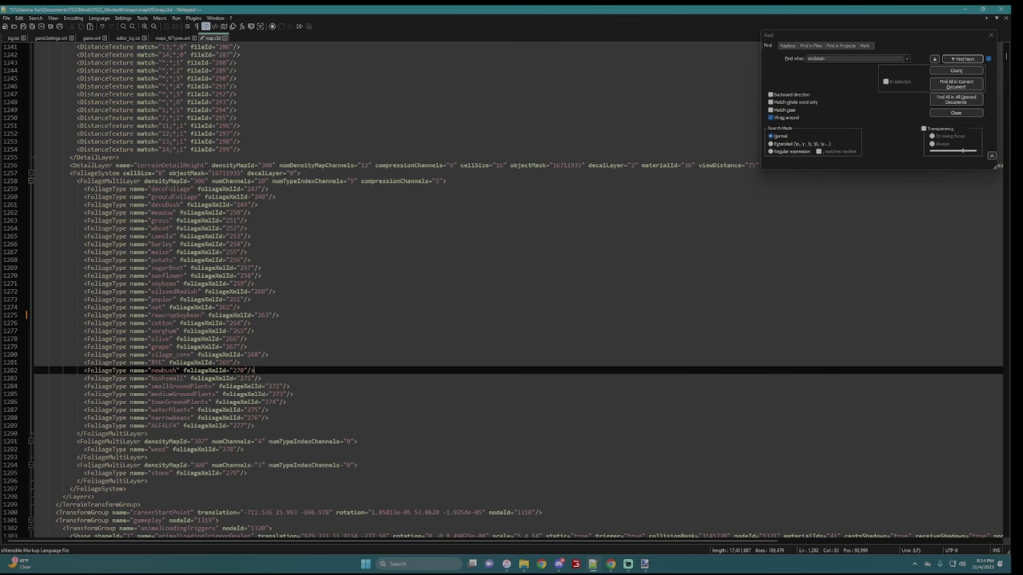
{"action": "left_click_drag", "start_coordinate": [257, 316], "coordinate": [265, 315]}
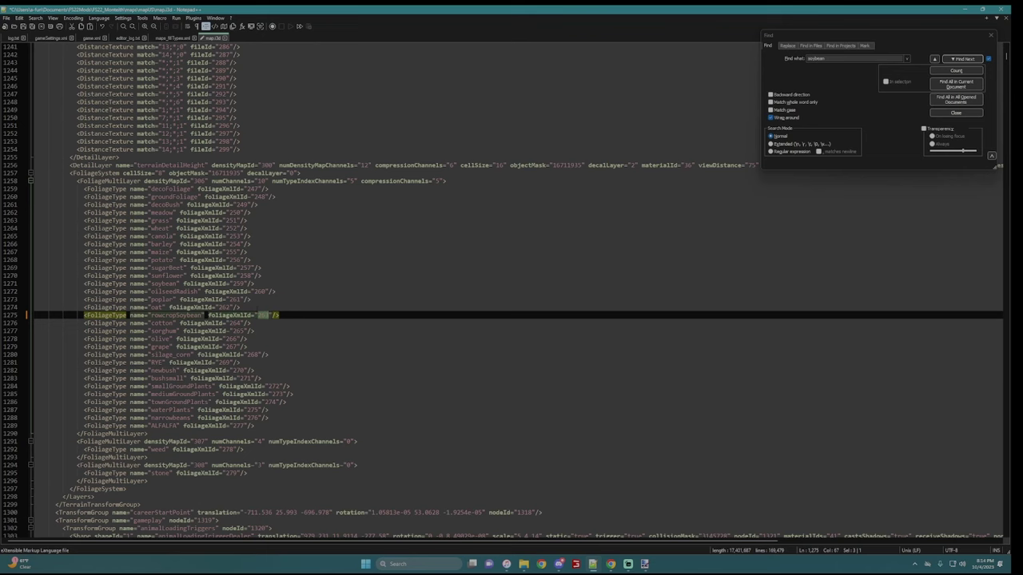
{"action": "left_click", "coordinate": [269, 315]}
{"action": "type", "text": "000"}
{"action": "key", "text": "BackSpace"}
{"action": "key", "text": "BackSpace"}
{"action": "key", "text": "BackSpace"}
- Set the fileId of the foliage/rowcropSoybean/soybean.xml file entry to 263, matching its foliageXmlId, and save map.i3d
{"action": "left_click_drag", "start_coordinate": [257, 315], "coordinate": [264, 315]}
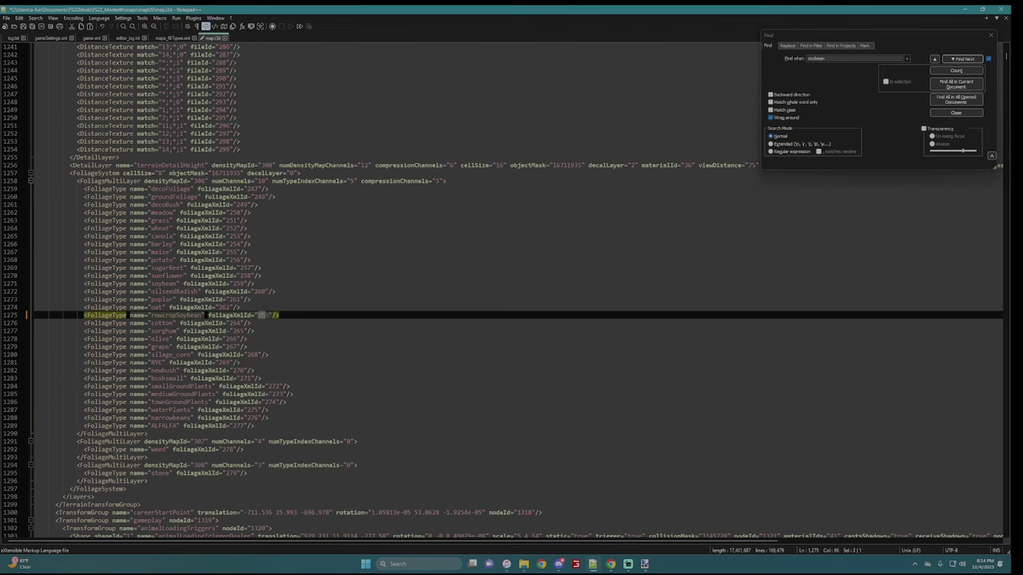
{"action": "left_click", "coordinate": [935, 60]}
{"action": "left_click", "coordinate": [935, 61]}
{"action": "left_click", "coordinate": [936, 61]}
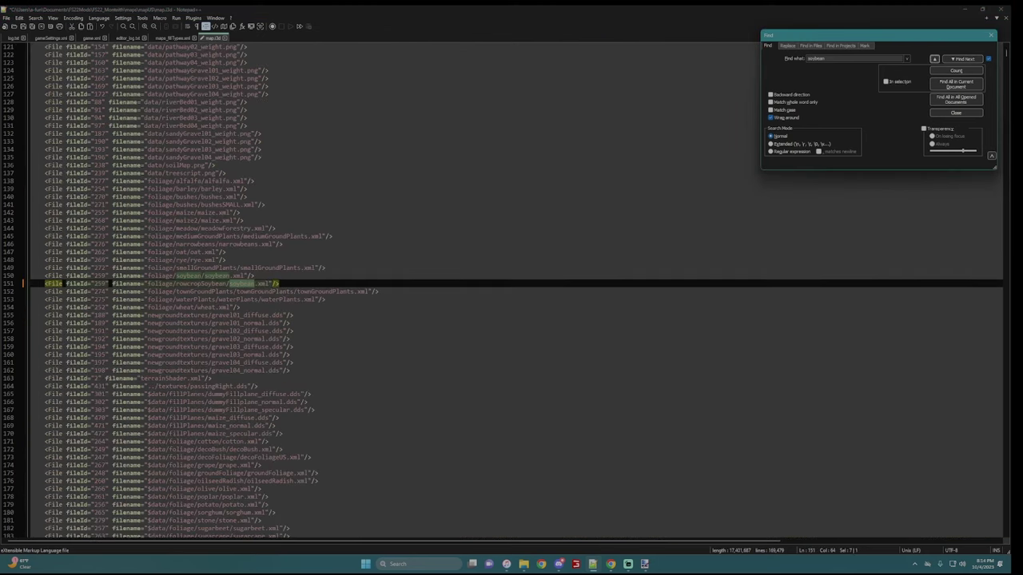
{"action": "left_click_drag", "start_coordinate": [95, 283], "coordinate": [105, 284]}
{"action": "type", "text": "263"}
{"action": "key", "text": "ctrl+s"}
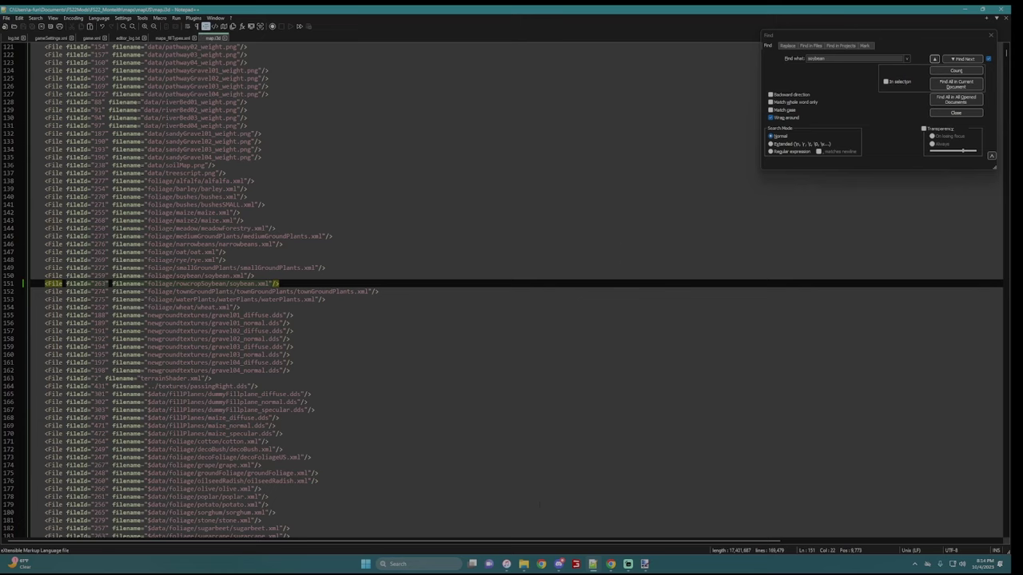
- Open the map i3d file from the FS22_Monteith mapUS folder in GIANTS Editor version 9.0.4
{"action": "mouse_move", "coordinate": [524, 562]}
{"action": "left_click", "coordinate": [496, 537]}
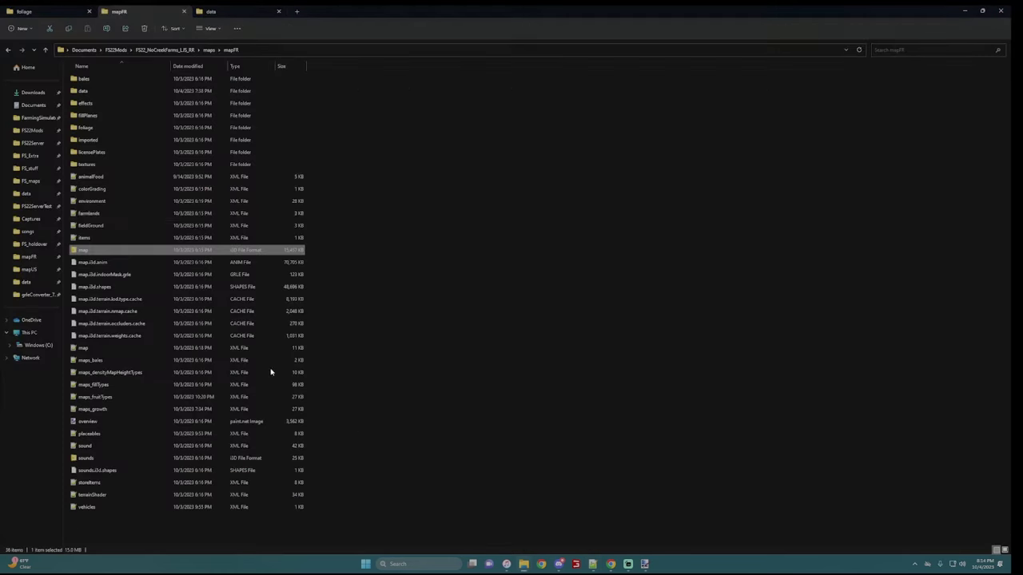
{"action": "left_click", "coordinate": [24, 11]}
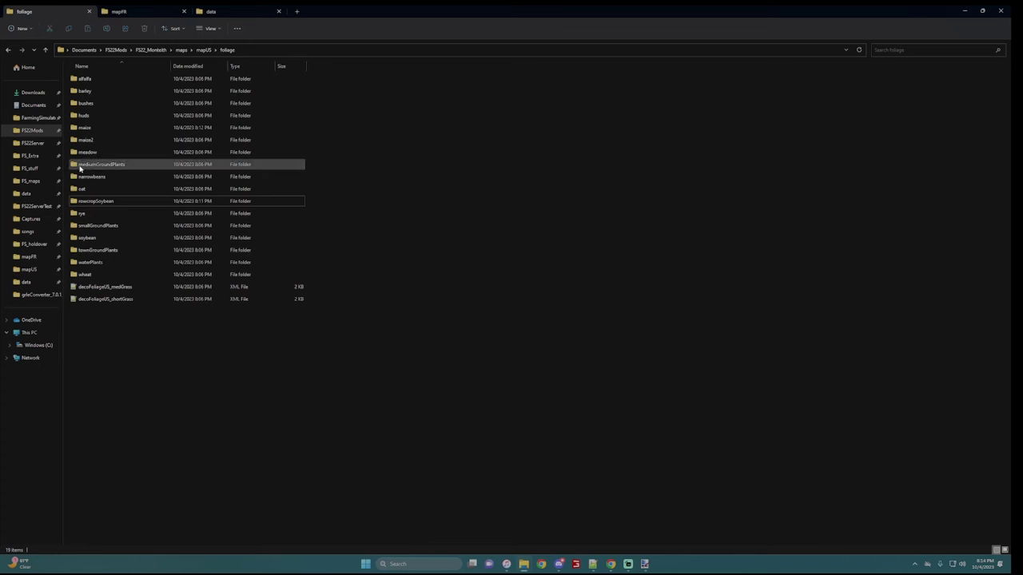
{"action": "left_click", "coordinate": [201, 50]}
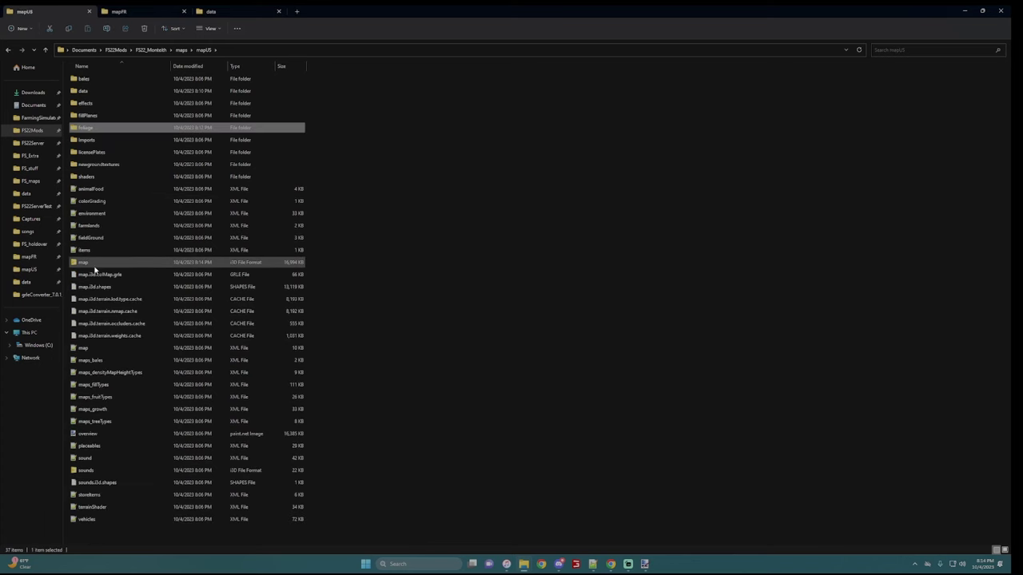
{"action": "double_click", "coordinate": [96, 269]}
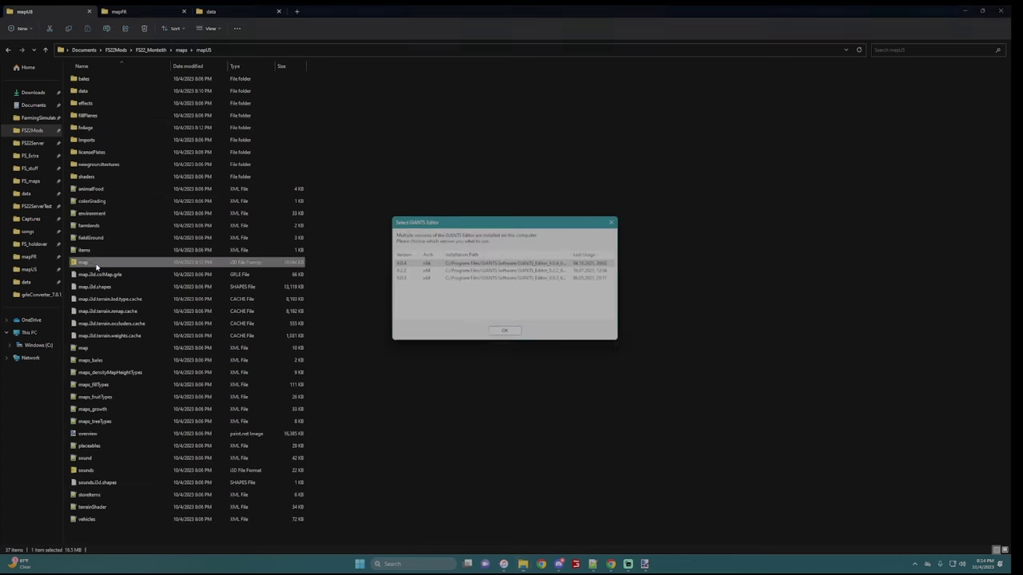
{"action": "left_click", "coordinate": [505, 332]}
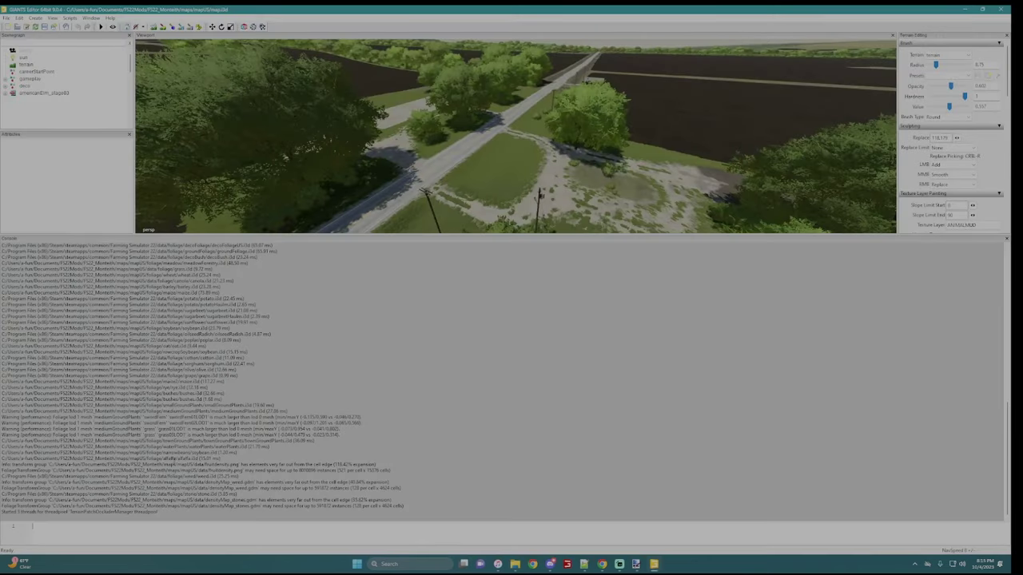
- Enlarge the console, check the load log for the rowcropSoybean foliage, and save the map
{"action": "left_click_drag", "start_coordinate": [181, 233], "coordinate": [197, 149]}
{"action": "scroll", "coordinate": [69, 292], "scroll_direction": "up", "scroll_amount": 15}
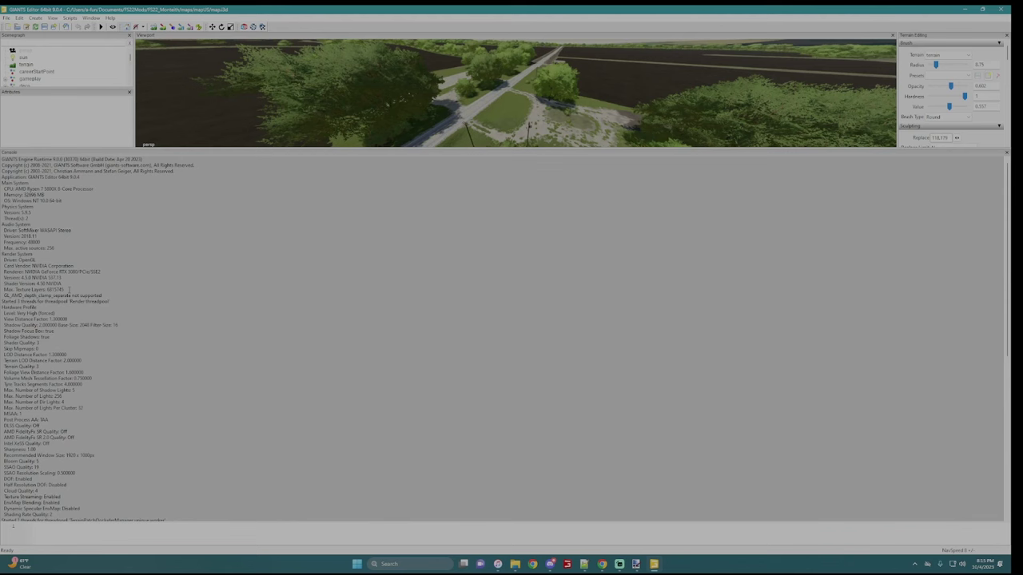
{"action": "scroll", "coordinate": [69, 291], "scroll_direction": "down", "scroll_amount": 9}
{"action": "scroll", "coordinate": [69, 294], "scroll_direction": "down", "scroll_amount": 4}
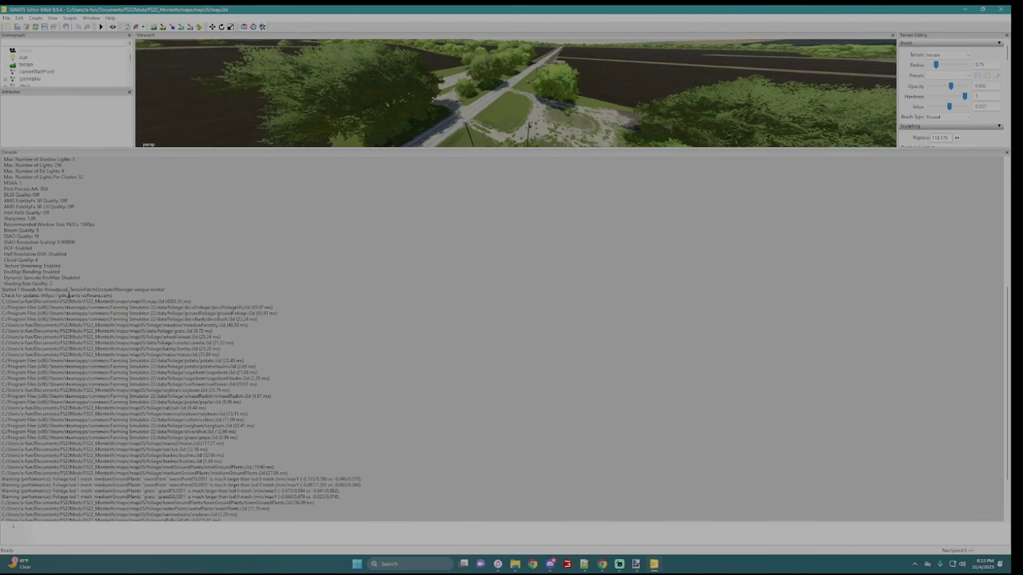
{"action": "scroll", "coordinate": [70, 296], "scroll_direction": "down", "scroll_amount": 4}
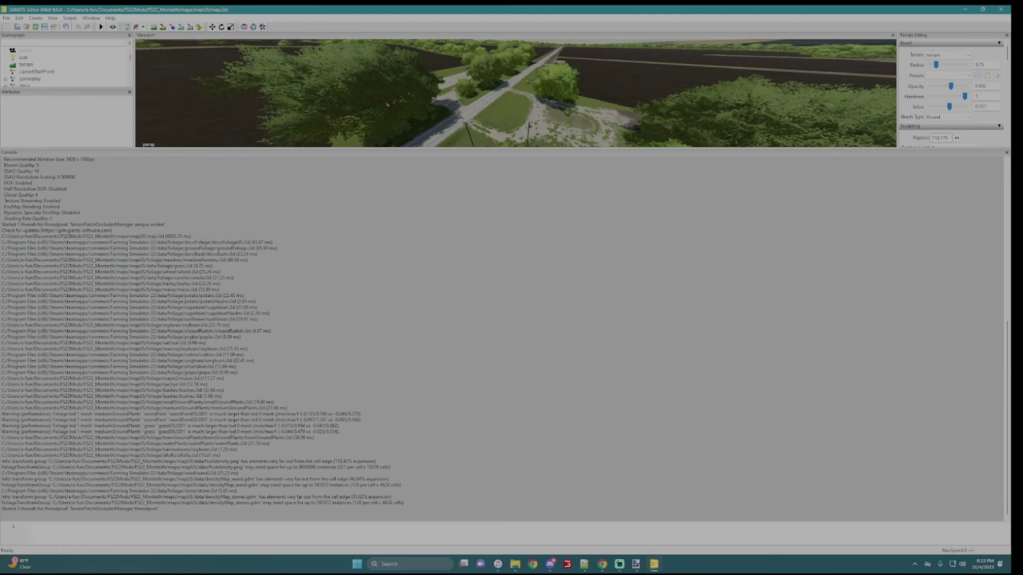
{"action": "left_click_drag", "start_coordinate": [160, 348], "coordinate": [199, 349]}
{"action": "left_click", "coordinate": [2, 348]}
{"action": "left_click", "coordinate": [45, 28]}
- Switch to Notepad++, reload the modified map.i3d and find the rowcropSoybean file entry
{"action": "left_click", "coordinate": [515, 564]}
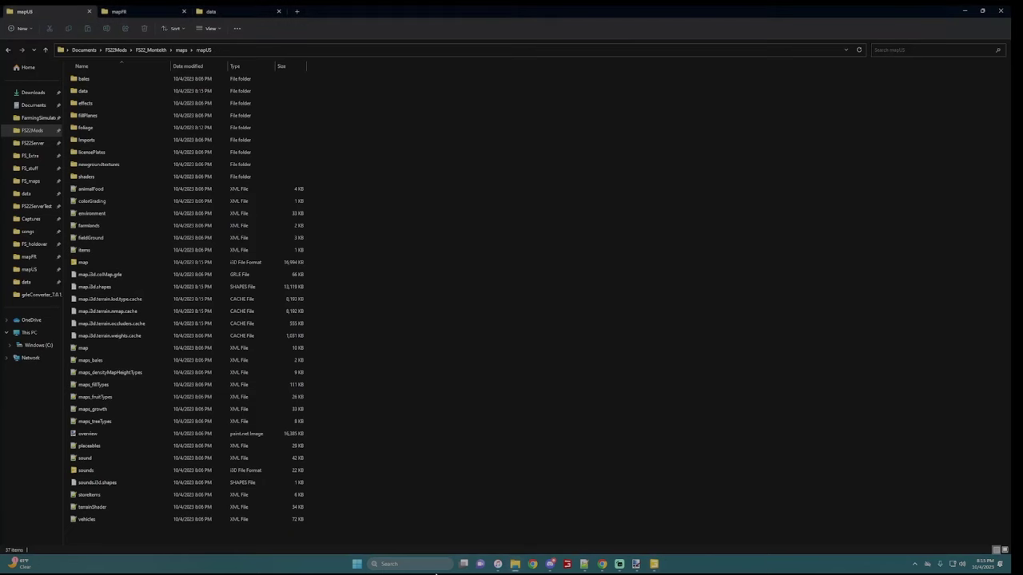
{"action": "left_click", "coordinate": [584, 564]}
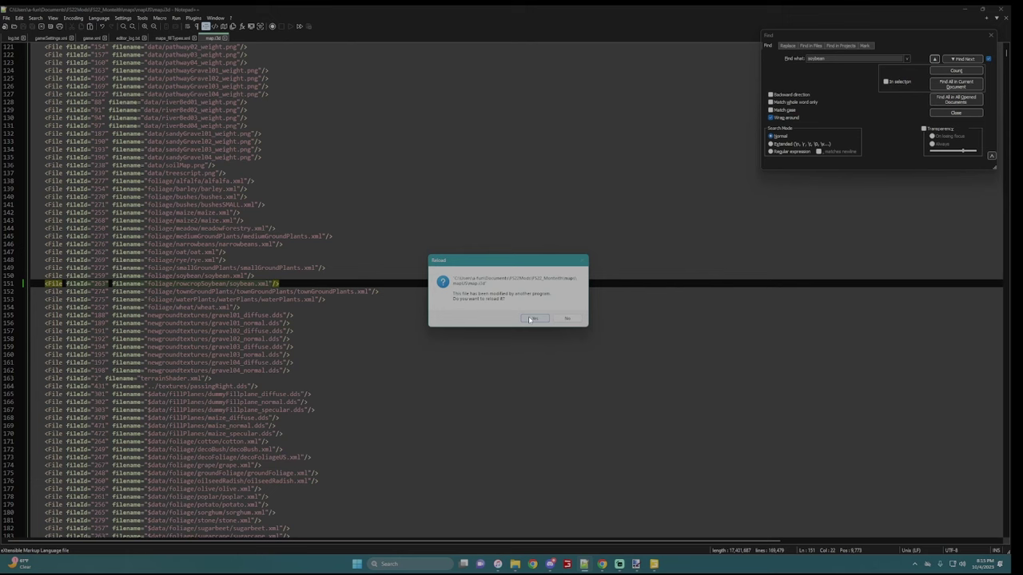
{"action": "left_click", "coordinate": [532, 318]}
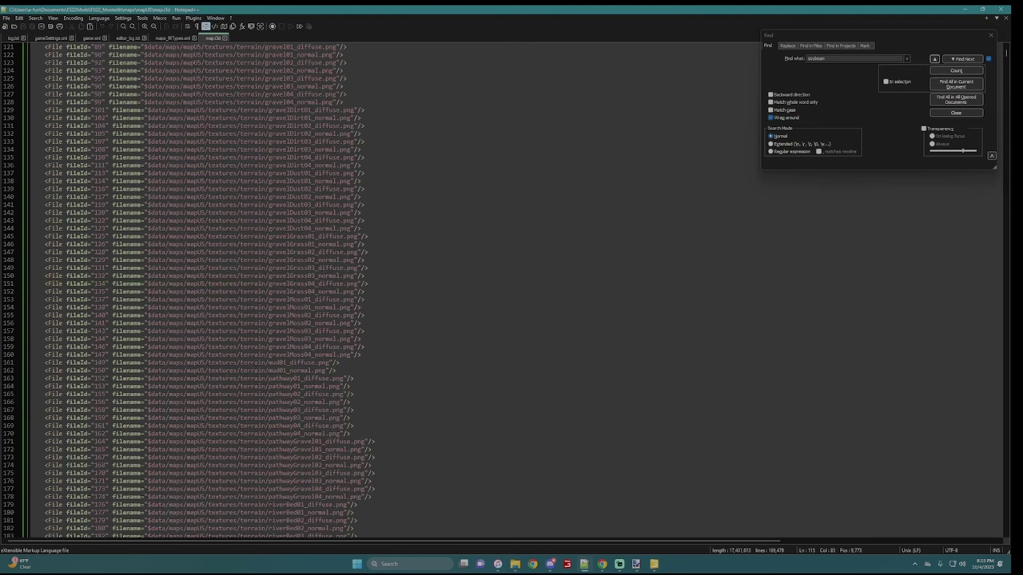
{"action": "scroll", "coordinate": [516, 289], "scroll_direction": "up", "scroll_amount": 13}
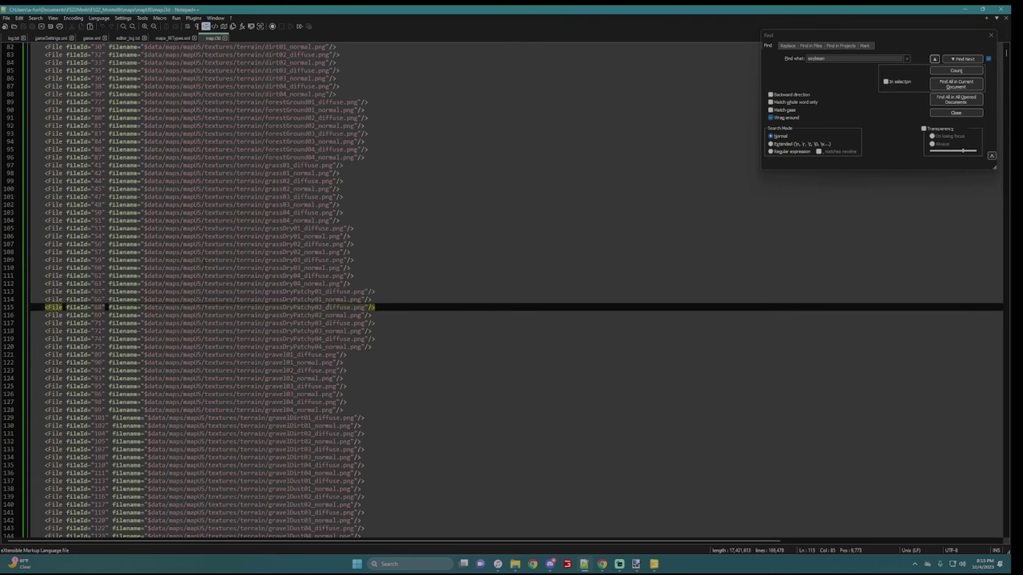
{"action": "scroll", "coordinate": [511, 292], "scroll_direction": "down", "scroll_amount": 10}
{"action": "left_click", "coordinate": [964, 58]}
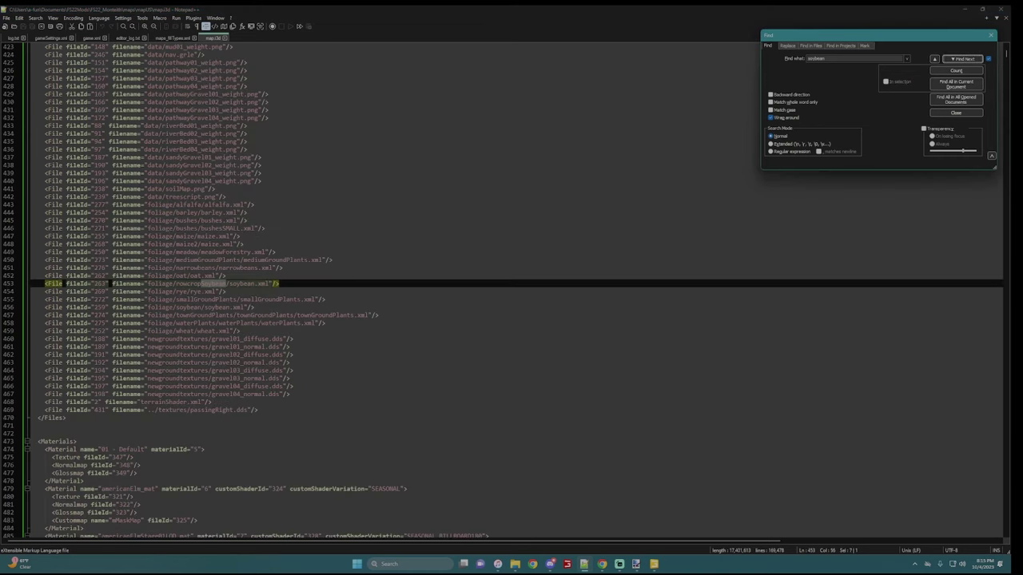
- Open the soybean XML file from the mapUS foliage/rowcropSoybean folder in Notepad++
{"action": "mouse_move", "coordinate": [510, 567]}
{"action": "left_click", "coordinate": [480, 523]}
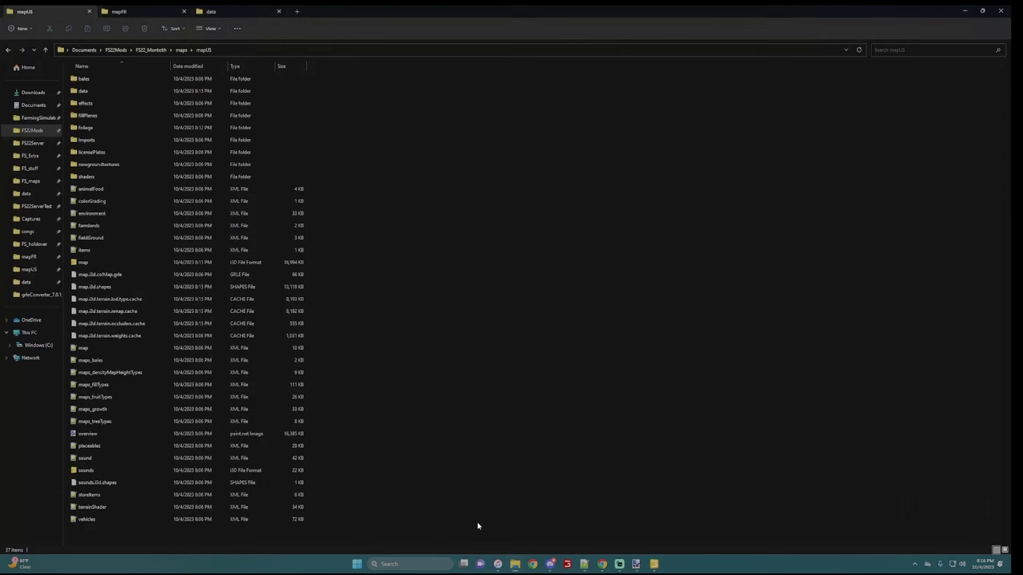
{"action": "double_click", "coordinate": [104, 128]}
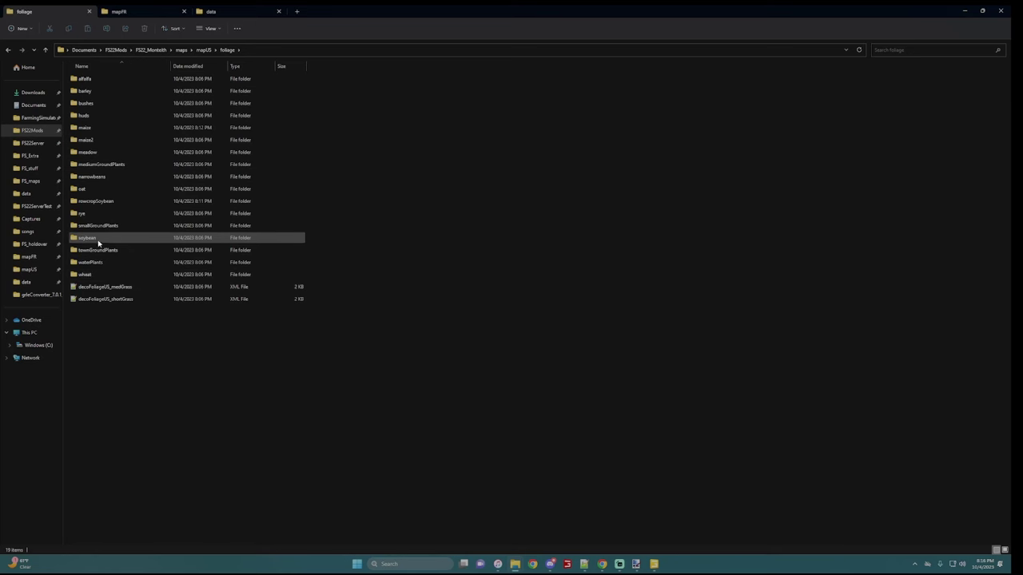
{"action": "double_click", "coordinate": [94, 200]}
{"action": "double_click", "coordinate": [212, 88]}
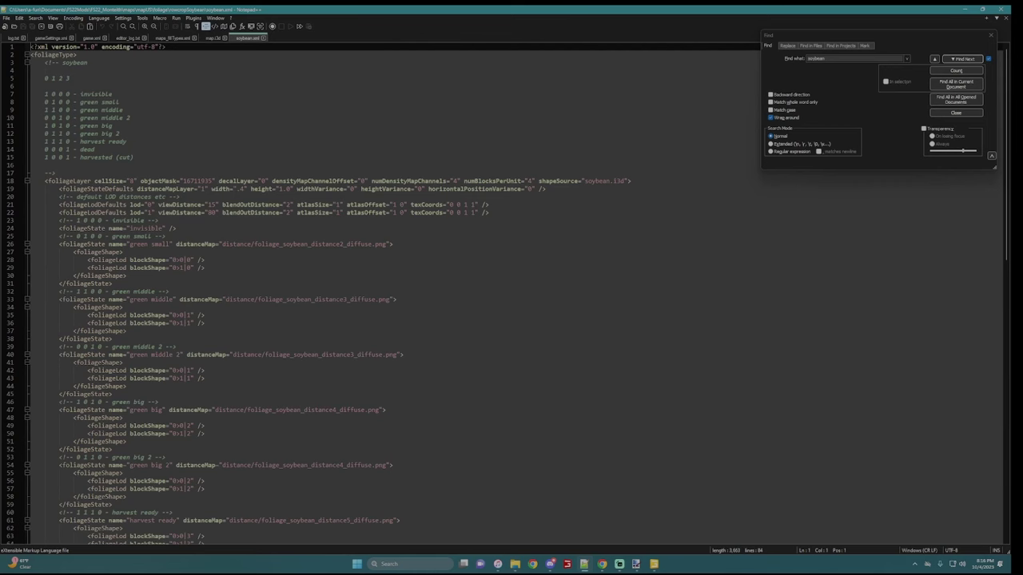
- Open the maps_fruitTypes and maps_fillTypes XML files from the mapUS folder in Notepad++
{"action": "mouse_move", "coordinate": [515, 564]}
{"action": "mouse_move", "coordinate": [491, 518]}
{"action": "left_click", "coordinate": [477, 535]}
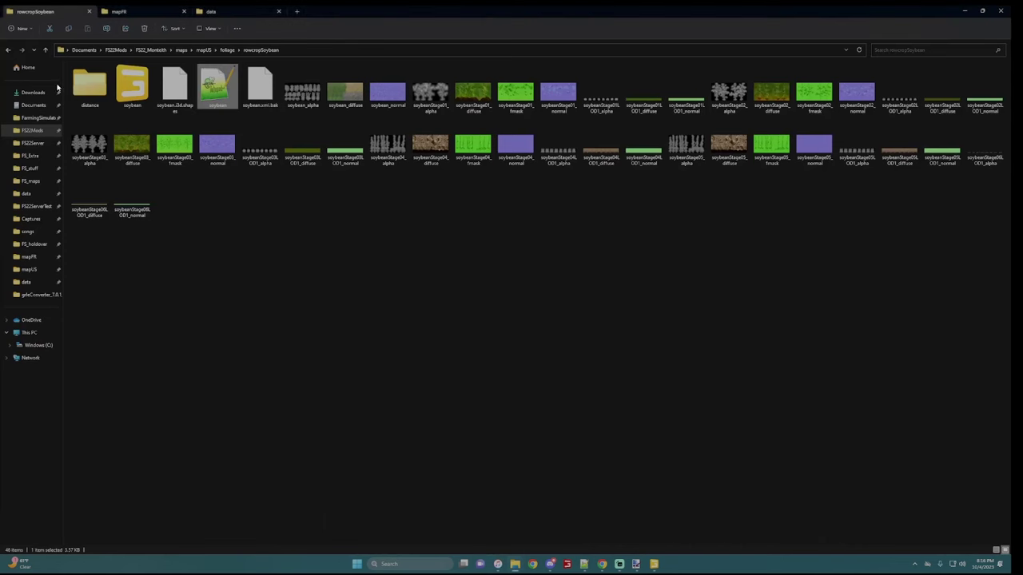
{"action": "left_click", "coordinate": [45, 49]}
{"action": "left_click", "coordinate": [45, 49]}
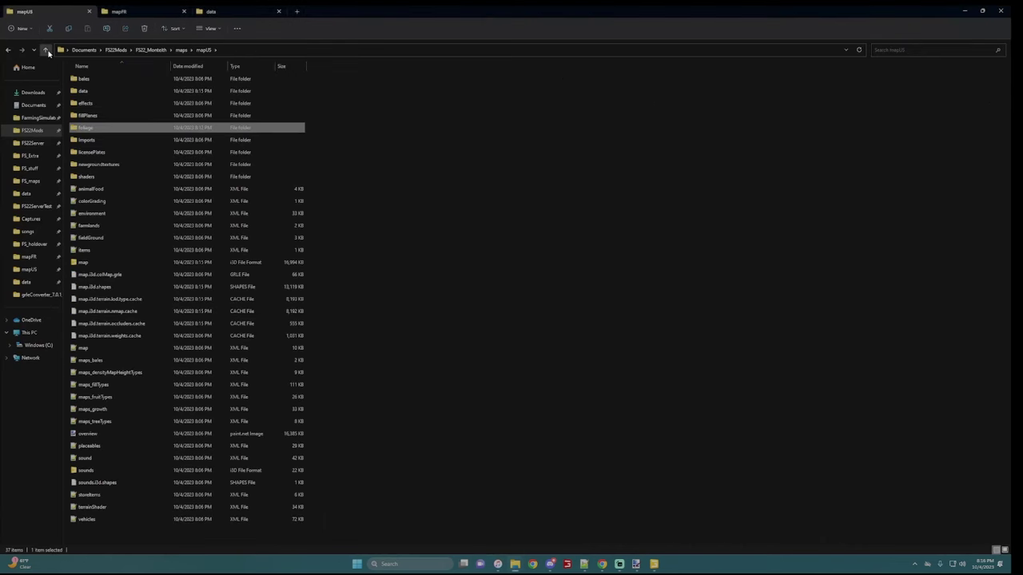
{"action": "double_click", "coordinate": [121, 397]}
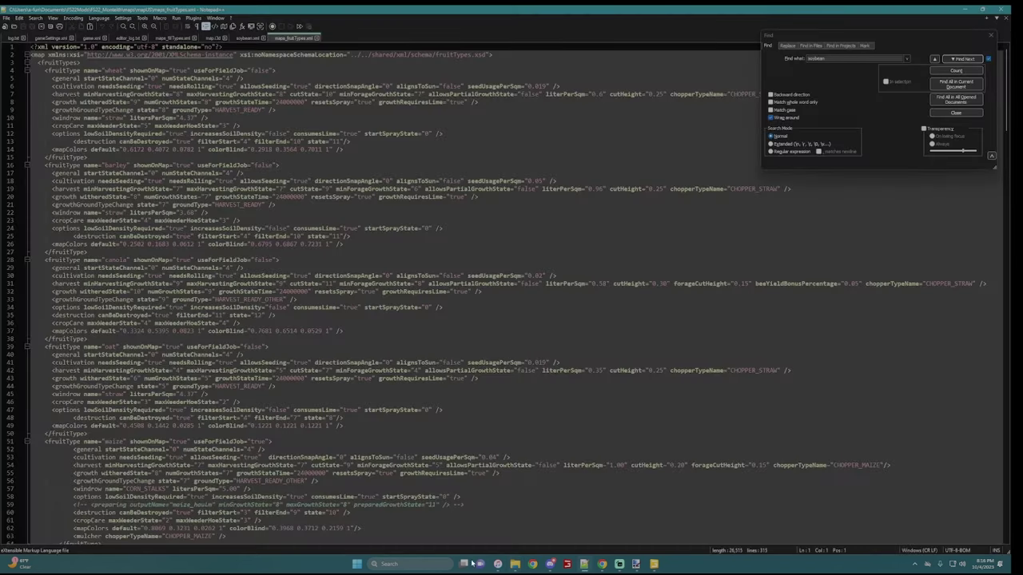
{"action": "mouse_move", "coordinate": [515, 564]}
{"action": "left_click", "coordinate": [493, 534]}
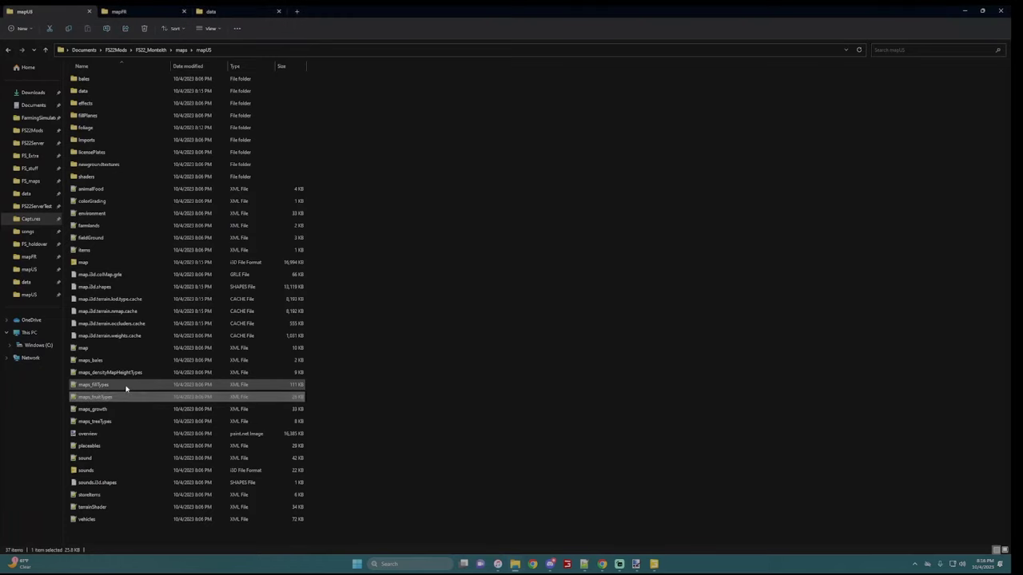
{"action": "double_click", "coordinate": [125, 387]}
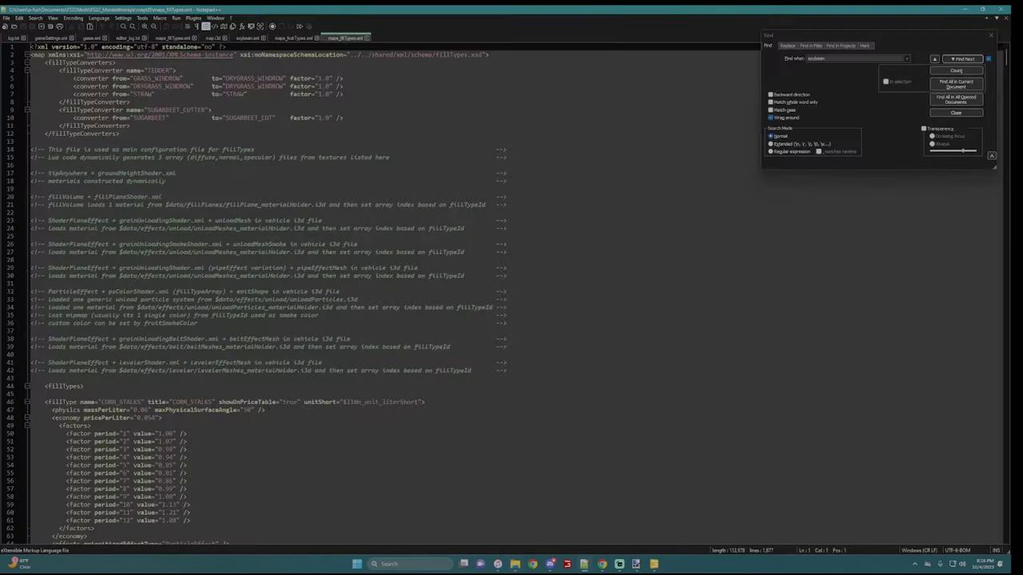
- Find the SOYBEAN fill type in maps_fillTypes.xml and return to maps_fruitTypes.xml
{"action": "left_click", "coordinate": [956, 60]}
{"action": "left_click", "coordinate": [957, 59]}
{"action": "left_click", "coordinate": [956, 60]}
{"action": "left_click", "coordinate": [956, 60]}
{"action": "left_click", "coordinate": [957, 60]}
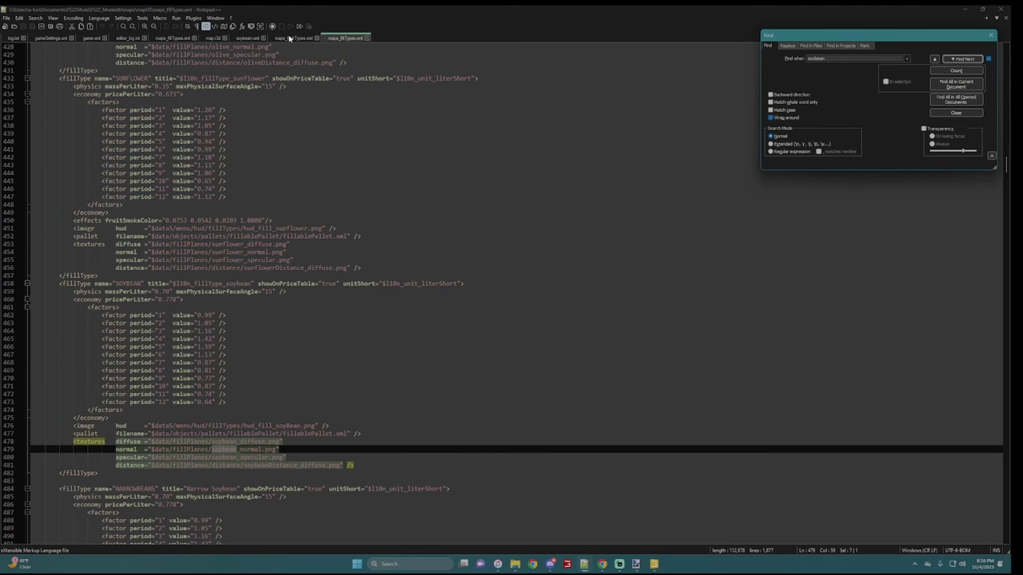
{"action": "left_click", "coordinate": [294, 37]}
{"action": "mouse_move", "coordinate": [514, 564]}
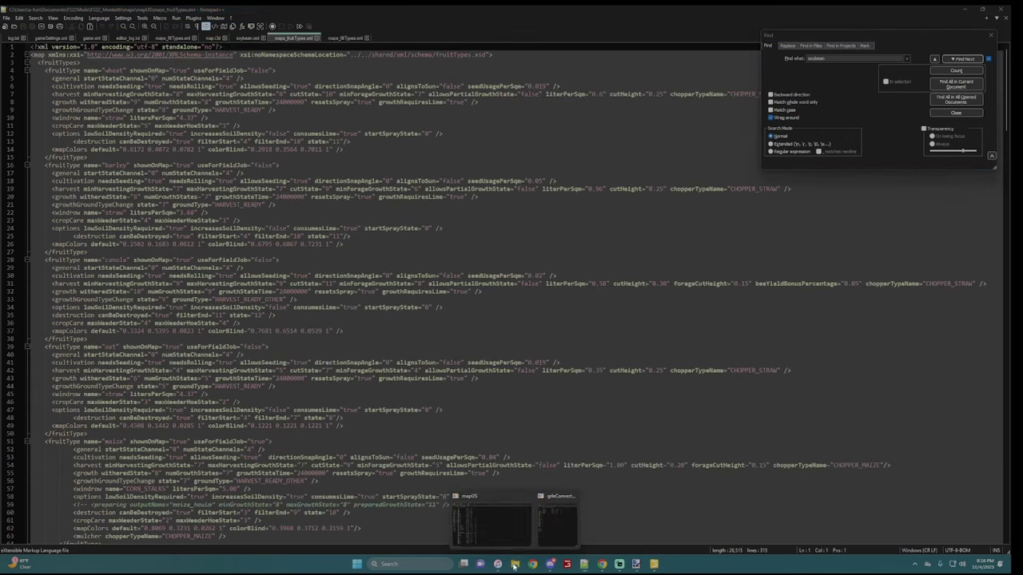
- Open the maps_fillTypes XML file from the FS22_NoCreekFarms map's mapFR folder in Notepad++
{"action": "left_click", "coordinate": [503, 528]}
{"action": "left_click", "coordinate": [119, 14]}
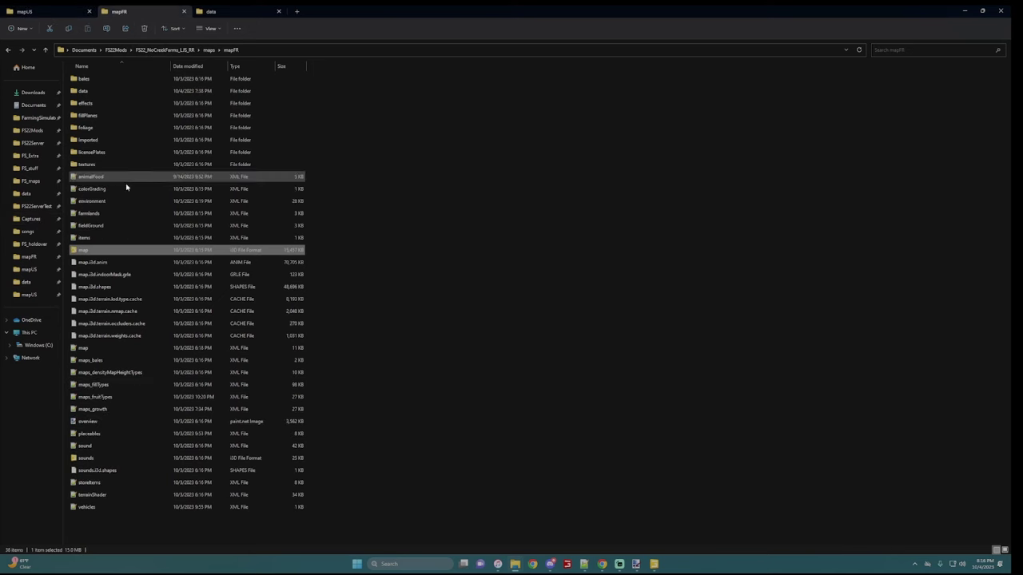
{"action": "double_click", "coordinate": [139, 387]}
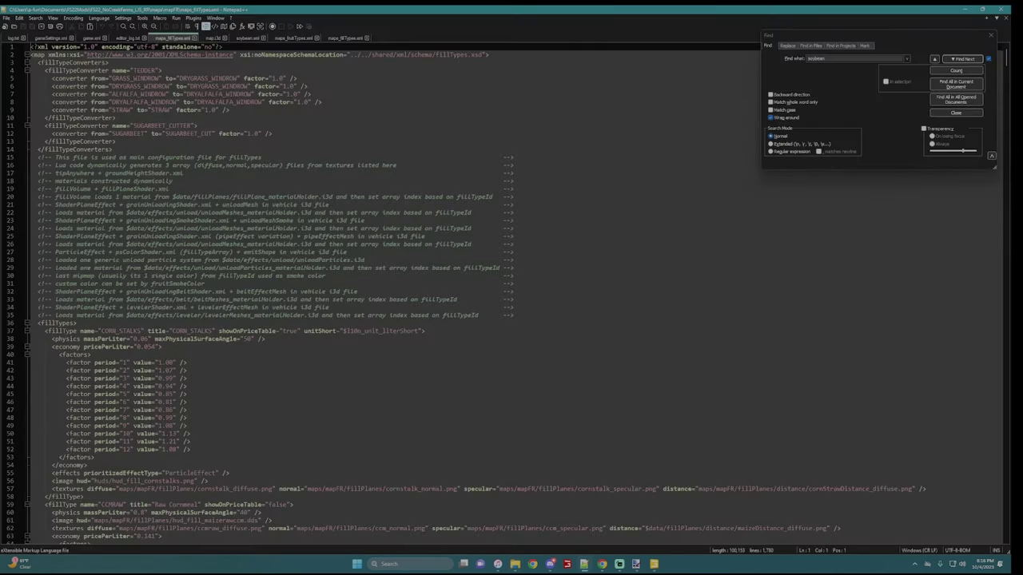
- Find the ROWCROPSOYBEAN fill type in the mapFR file by searching for soybean and copy its whole fillType block
{"action": "left_click", "coordinate": [962, 61]}
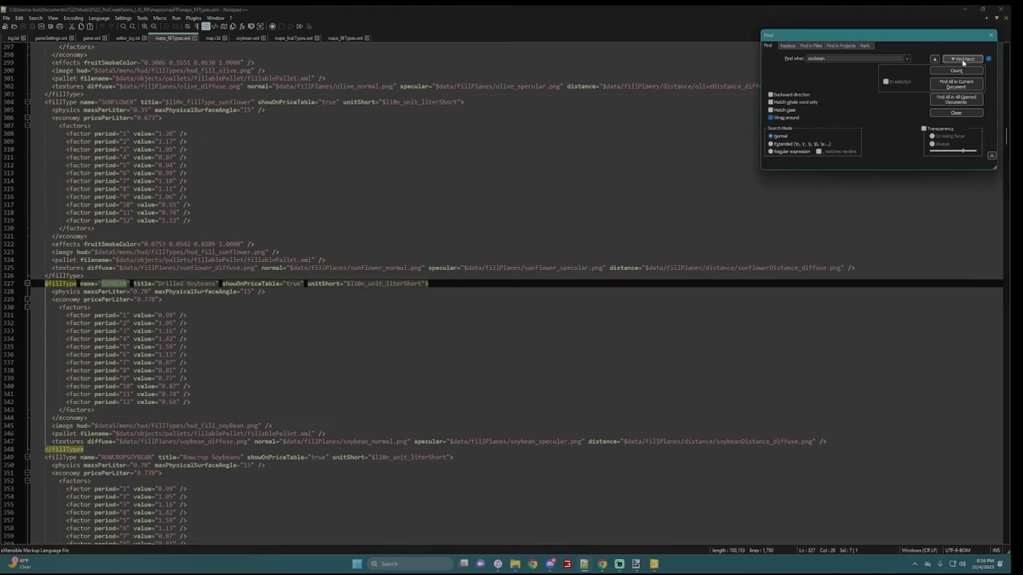
{"action": "left_click", "coordinate": [963, 61]}
{"action": "left_click", "coordinate": [962, 61]}
{"action": "left_click", "coordinate": [963, 61]}
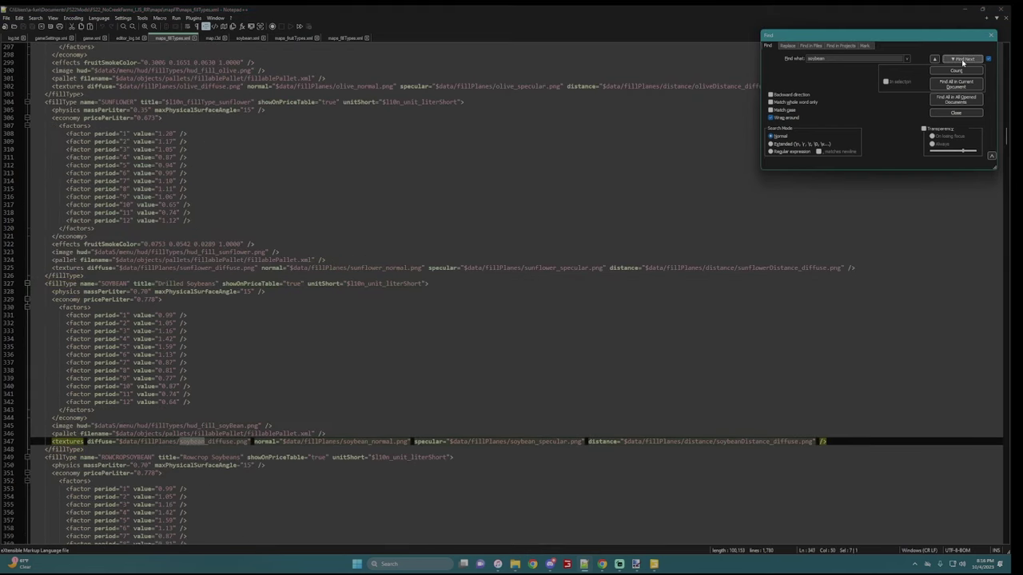
{"action": "left_click", "coordinate": [963, 61]}
{"action": "left_click", "coordinate": [963, 61]}
{"action": "scroll", "coordinate": [516, 294], "scroll_direction": "down", "scroll_amount": 9}
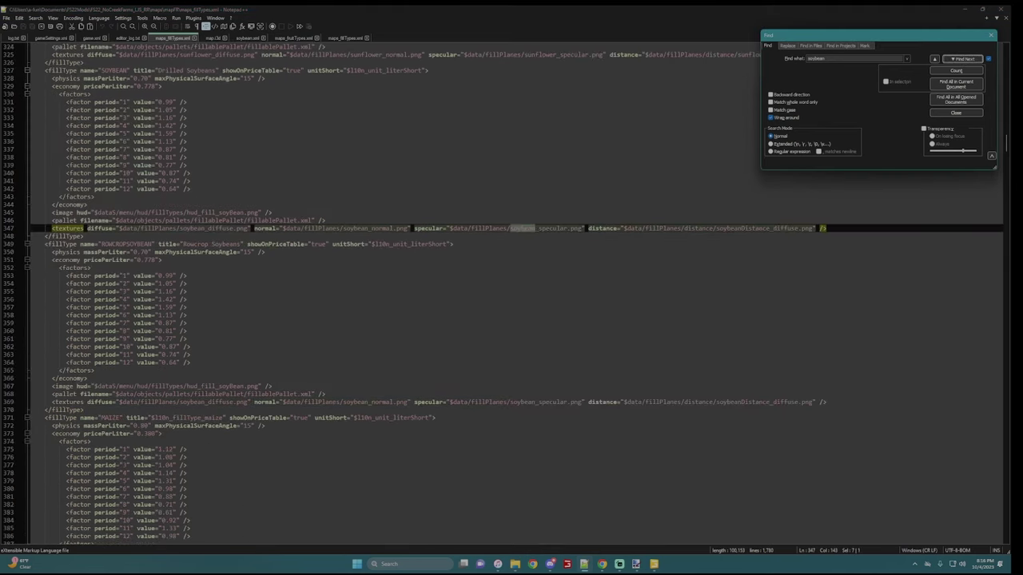
{"action": "left_click_drag", "start_coordinate": [32, 244], "coordinate": [83, 409]}
{"action": "key", "text": "ctrl+c"}
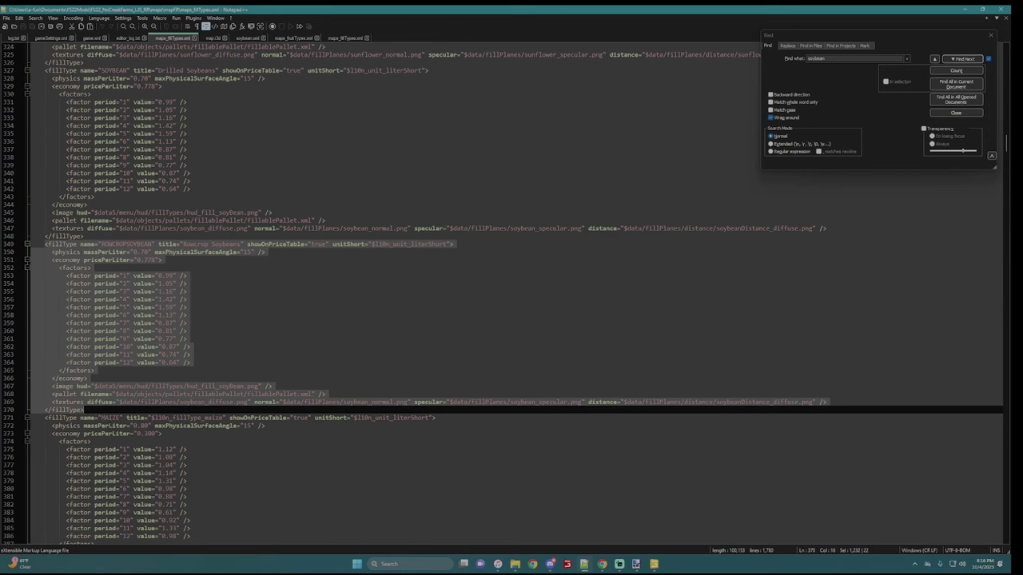
{"action": "scroll", "coordinate": [511, 296], "scroll_direction": "down", "scroll_amount": 8}
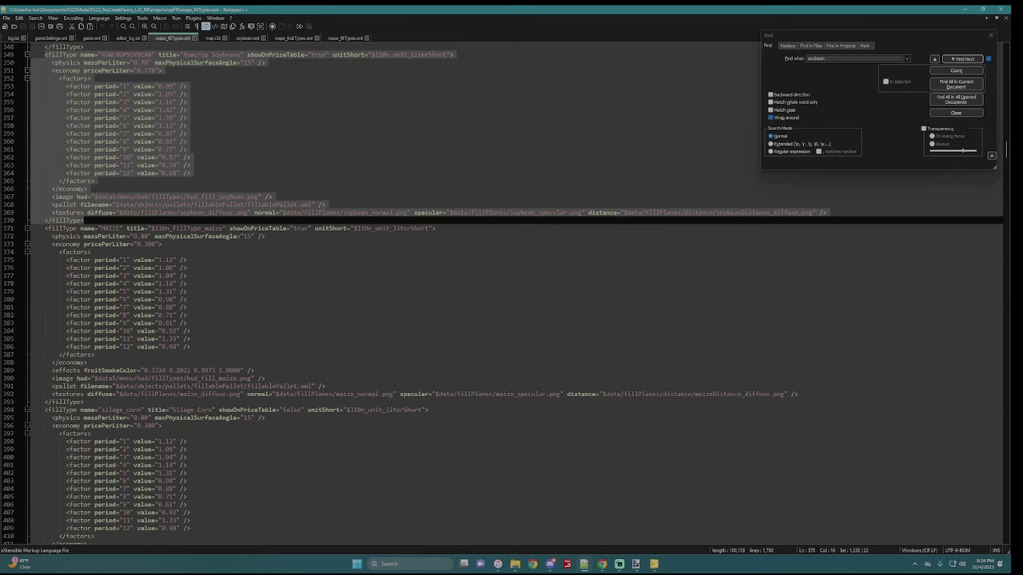
{"action": "left_click_drag", "start_coordinate": [83, 236], "coordinate": [177, 394]}
{"action": "left_click_drag", "start_coordinate": [80, 410], "coordinate": [187, 449]}
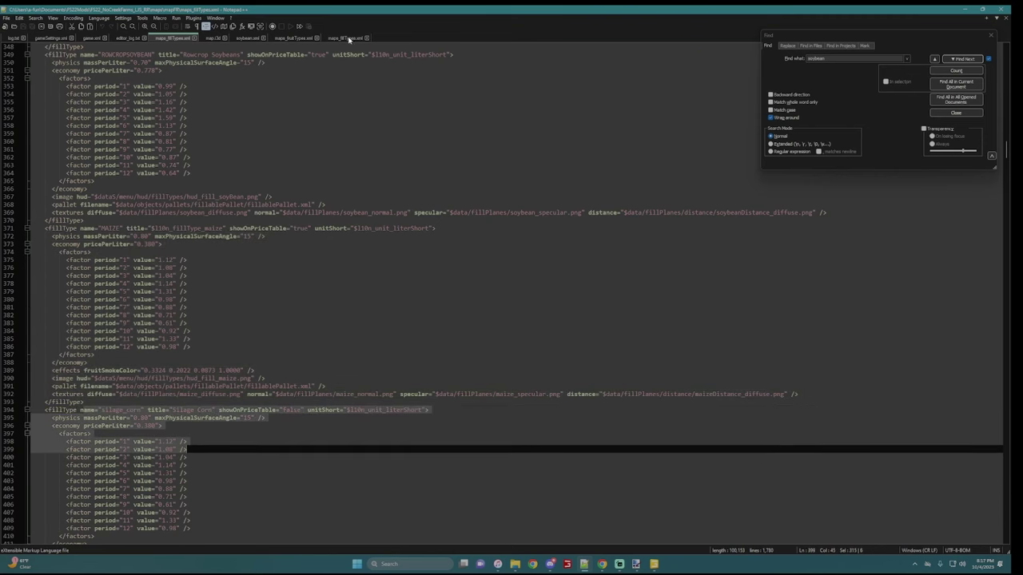
- Paste the ROWCROPSOYBEAN fill type block directly below the opening fillTypes tag in the mapUS maps_fillTypes.xml
{"action": "left_click", "coordinate": [345, 38]}
{"action": "left_click_drag", "start_coordinate": [1006, 162], "coordinate": [991, 54]}
{"action": "scroll", "coordinate": [512, 295], "scroll_direction": "down", "scroll_amount": 8}
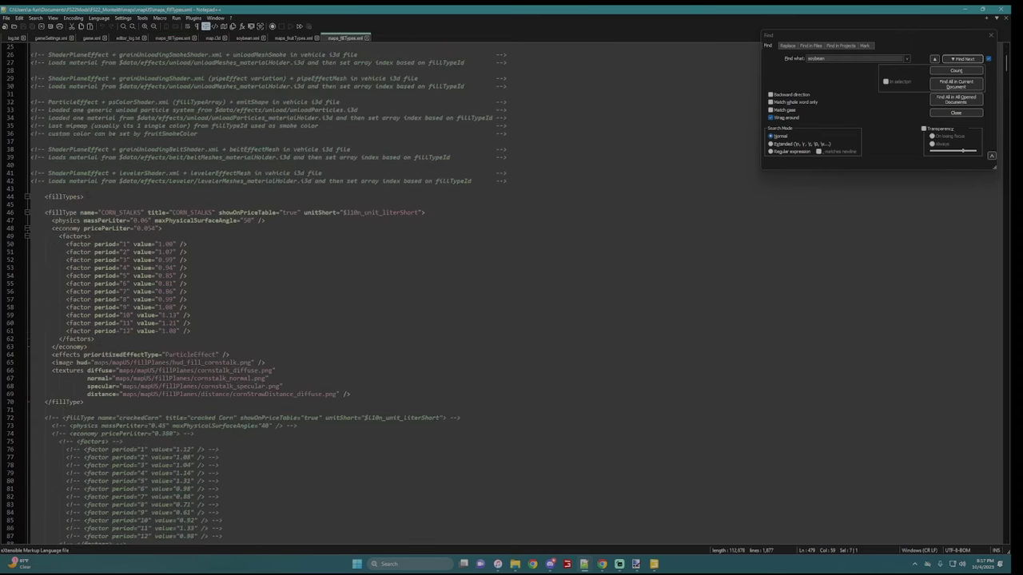
{"action": "scroll", "coordinate": [511, 296], "scroll_direction": "down", "scroll_amount": 5}
{"action": "scroll", "coordinate": [512, 296], "scroll_direction": "up", "scroll_amount": 4}
{"action": "left_click", "coordinate": [98, 173]}
{"action": "key", "text": "Return"}
{"action": "key", "text": "Return"}
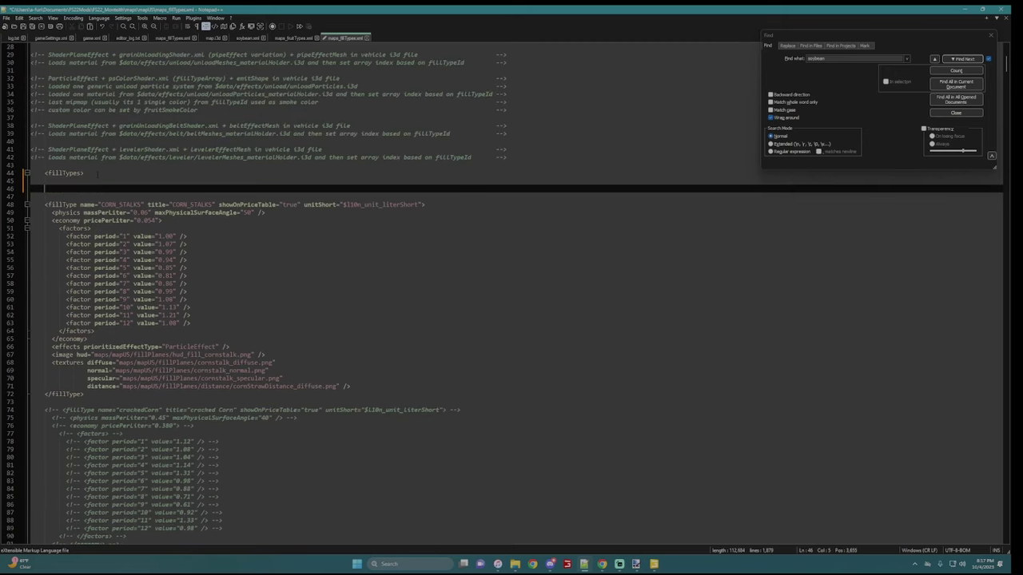
{"action": "key", "text": "ctrl+v"}
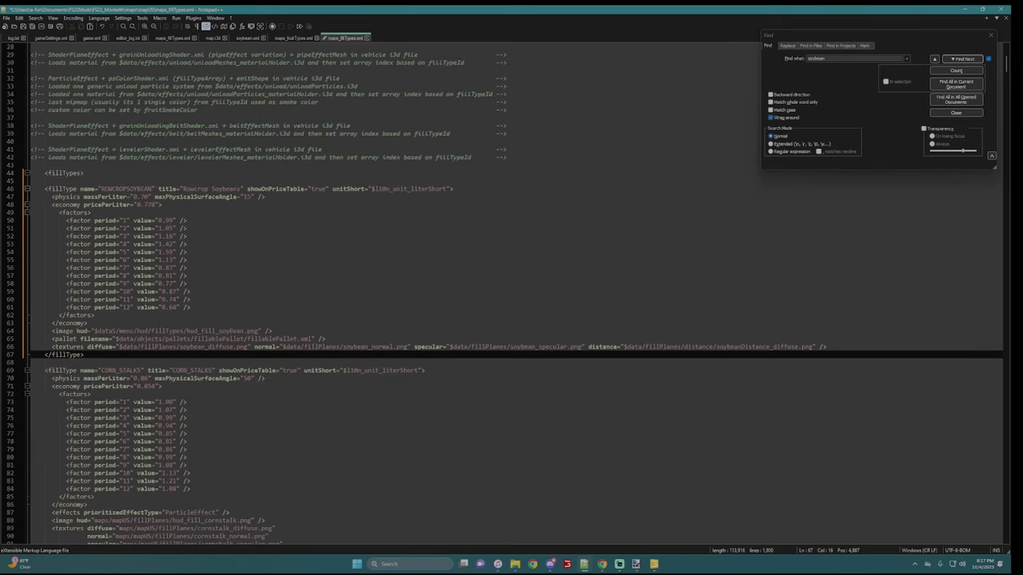
- Locate the fillTypeCategories section in the mapUS file and copy the ROWCROPSOYBEAN name from the mapFR maps_fillTypes.xml
{"action": "scroll", "coordinate": [511, 296], "scroll_direction": "down", "scroll_amount": 19}
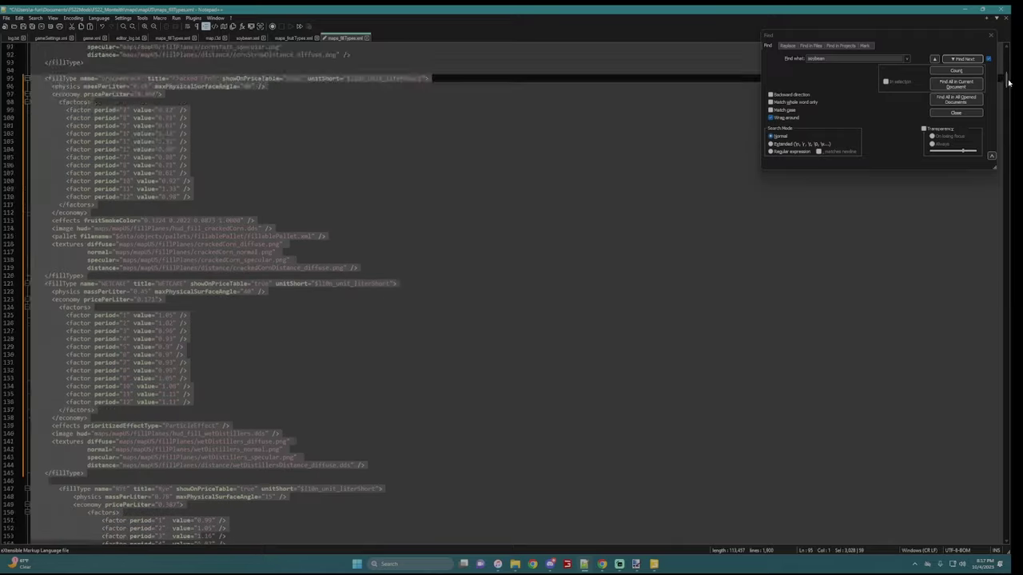
{"action": "left_click_drag", "start_coordinate": [1007, 84], "coordinate": [1006, 493]}
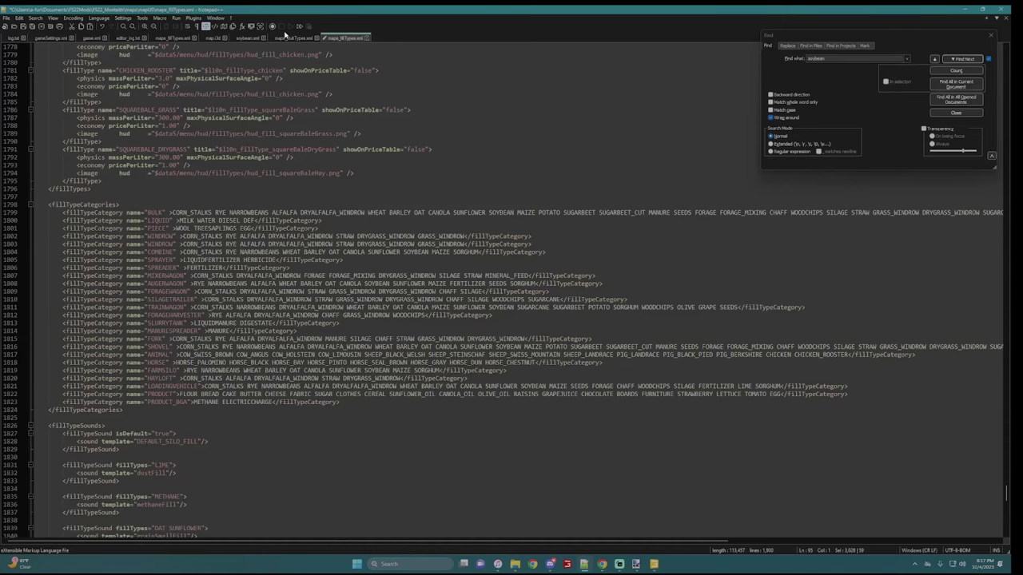
{"action": "left_click", "coordinate": [170, 38]}
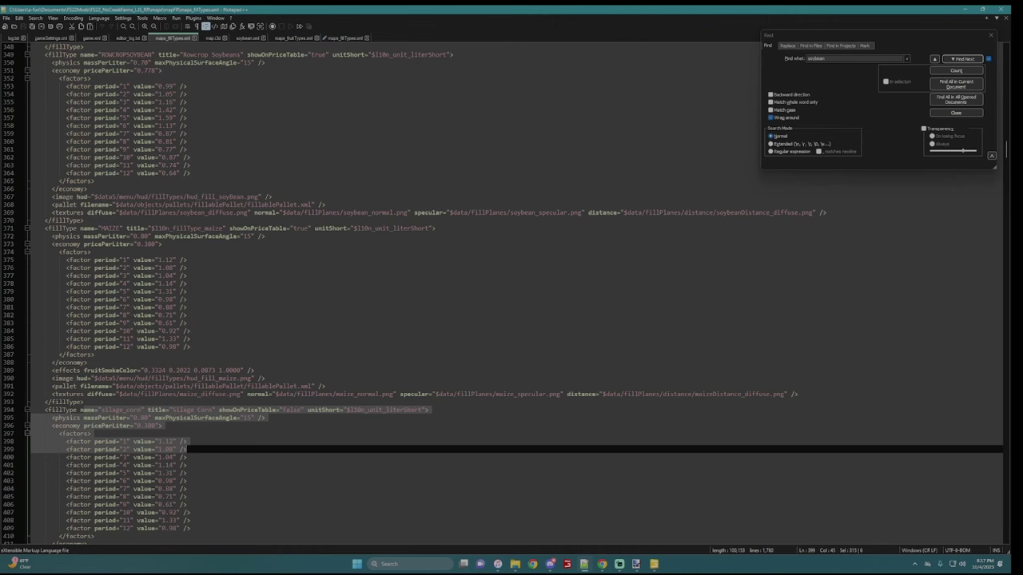
{"action": "scroll", "coordinate": [112, 248], "scroll_direction": "up", "scroll_amount": 8}
{"action": "double_click", "coordinate": [112, 246]}
{"action": "key", "text": "ctrl+c"}
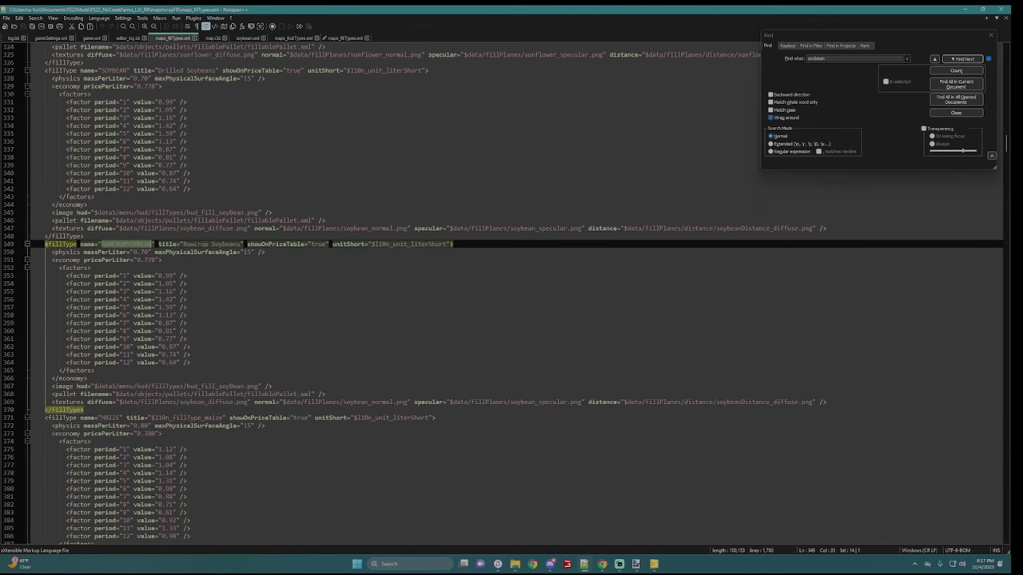
{"action": "left_click_drag", "start_coordinate": [190, 244], "coordinate": [242, 244]}
{"action": "left_click_drag", "start_coordinate": [124, 244], "coordinate": [168, 244]}
{"action": "left_click", "coordinate": [123, 244]}
- Add ROWCROPSOYBEAN to the BULK, COMBINE, SHOVEL, FARMSILO and LOADINGVEHICLE fill type categories in the mapUS maps_fillTypes.xml
{"action": "left_click", "coordinate": [330, 38]}
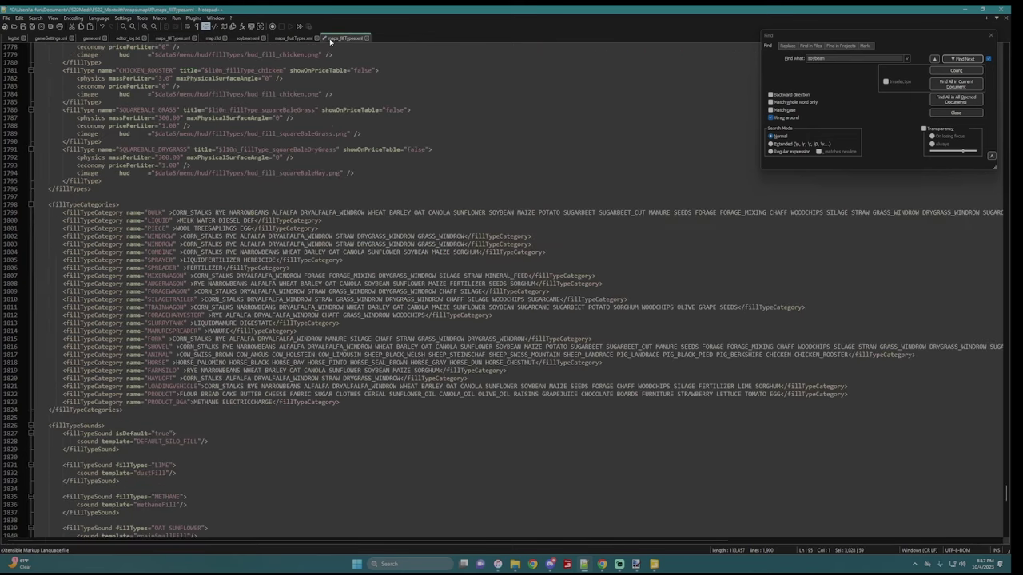
{"action": "left_click", "coordinate": [169, 213]}
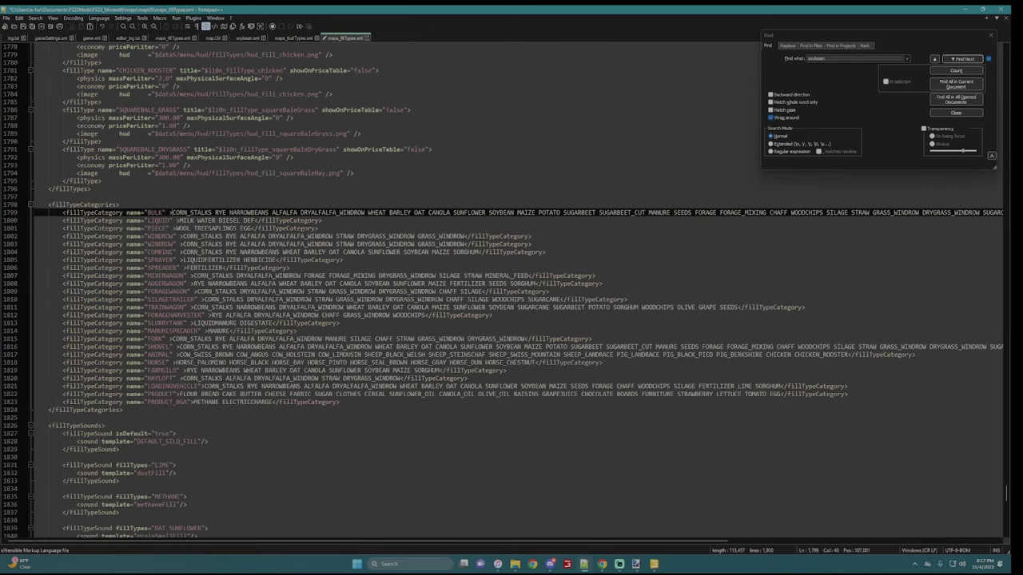
{"action": "key", "text": "ctrl+v"}
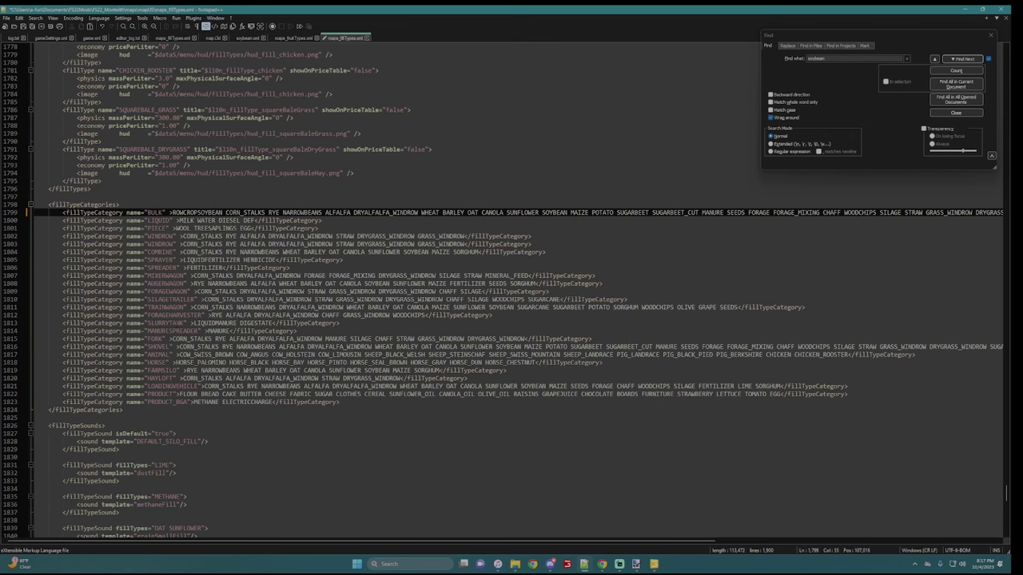
{"action": "left_click", "coordinate": [181, 251]}
{"action": "key", "text": "ctrl+v"}
- Add ROWCROPSOYBEAN to the fill type sound entry that uses grainMediumFill and save the mapUS maps_fillTypes.xml
{"action": "left_click", "coordinate": [961, 59]}
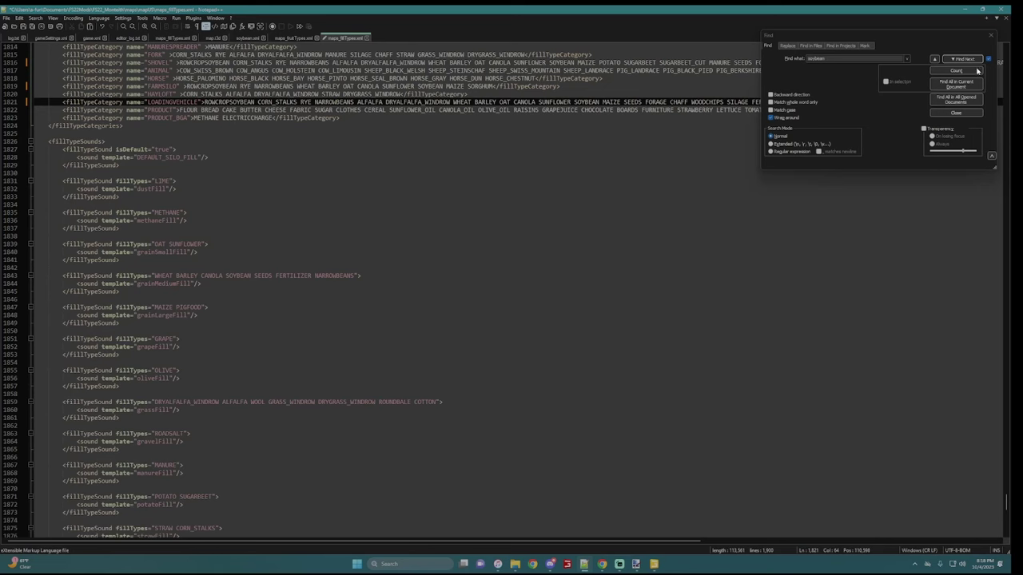
{"action": "left_click", "coordinate": [967, 59]}
{"action": "left_click", "coordinate": [158, 275]}
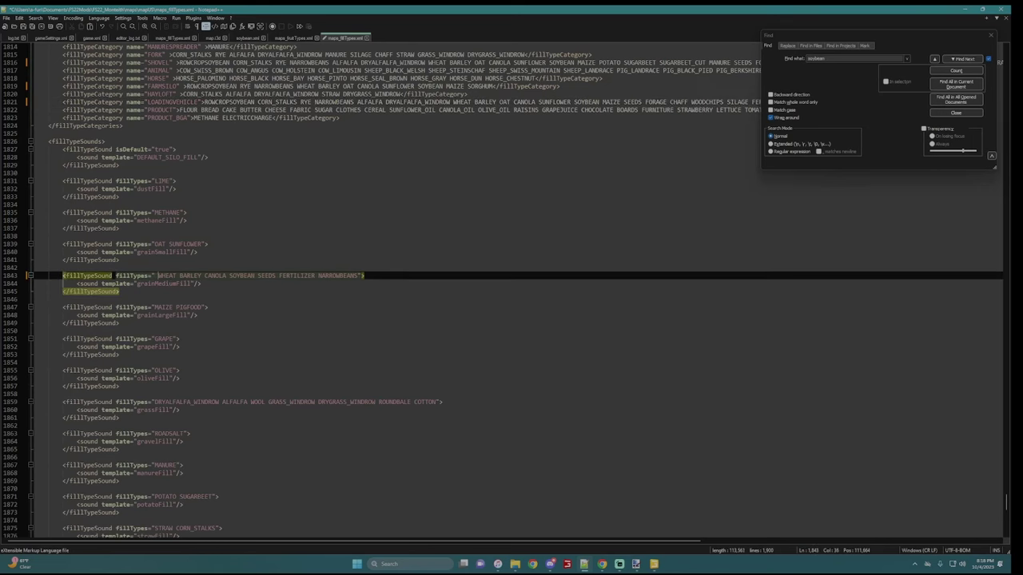
{"action": "key", "text": "ctrl+v"}
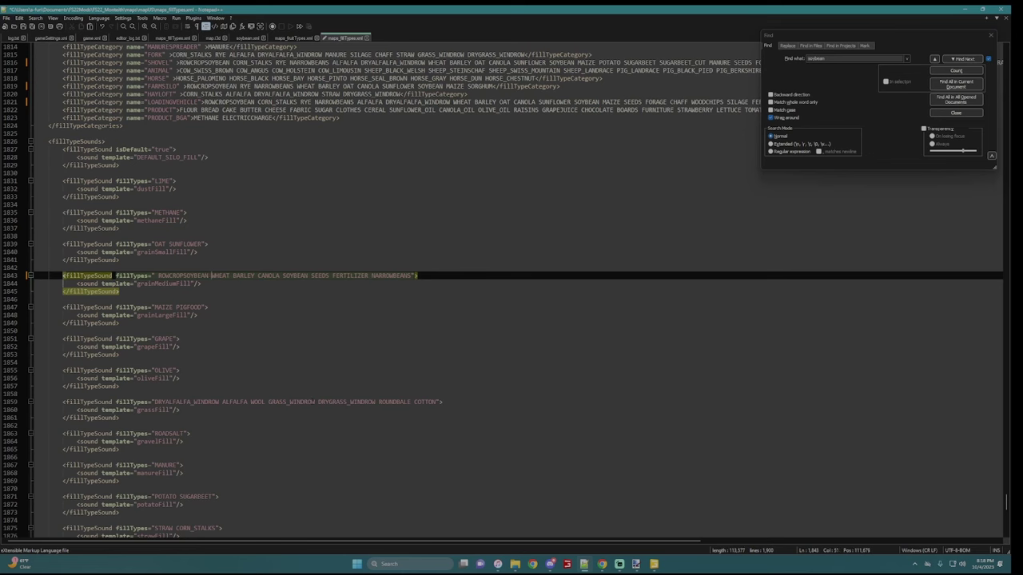
{"action": "key", "text": "ctrl+s"}
- Open the mapFR maps_fruitTypes XML in Notepad++ and copy its whole rowcropSoybean fruitType block
{"action": "mouse_move", "coordinate": [515, 564]}
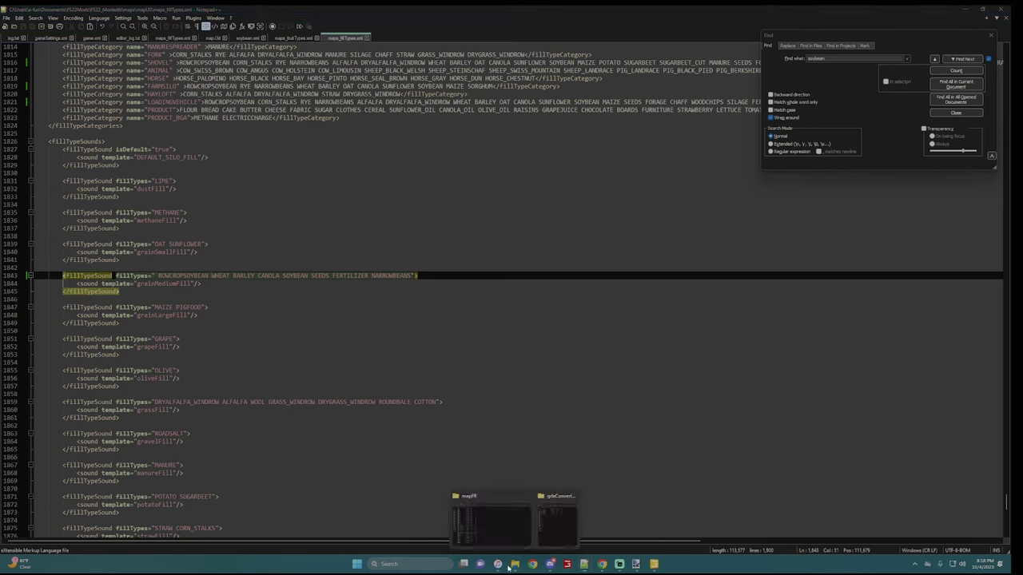
{"action": "left_click", "coordinate": [493, 519]}
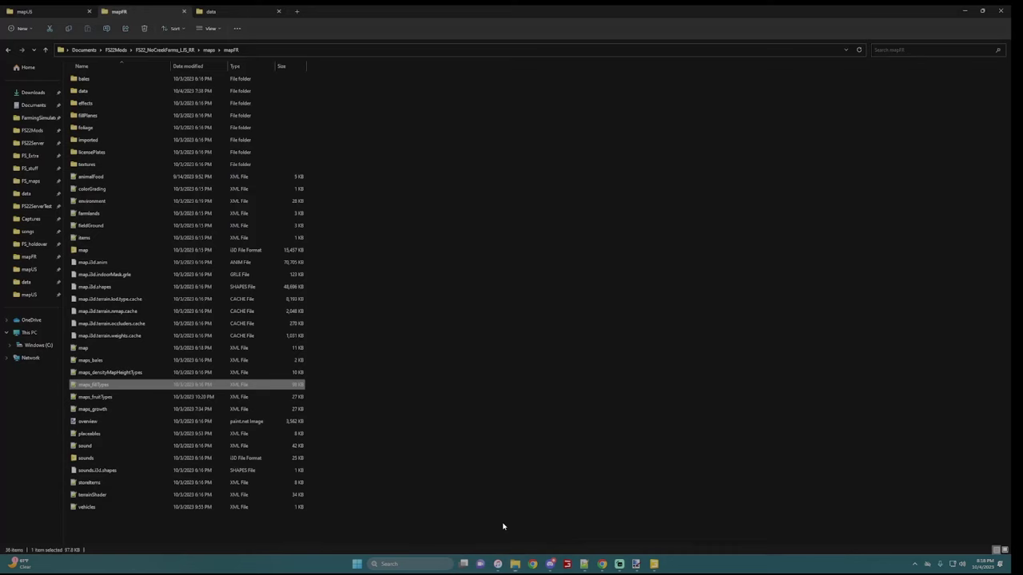
{"action": "double_click", "coordinate": [128, 397]}
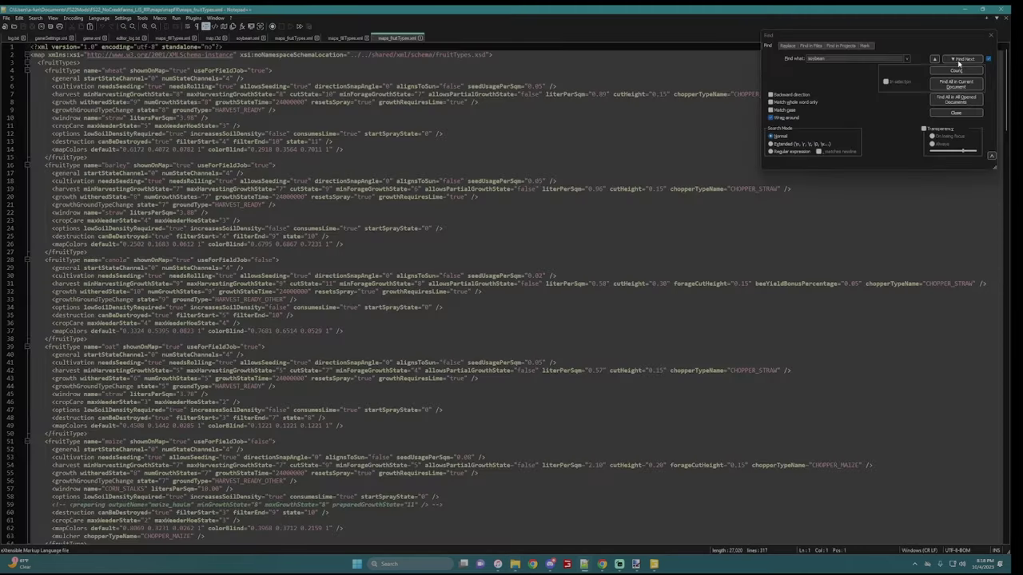
{"action": "left_click", "coordinate": [965, 60]}
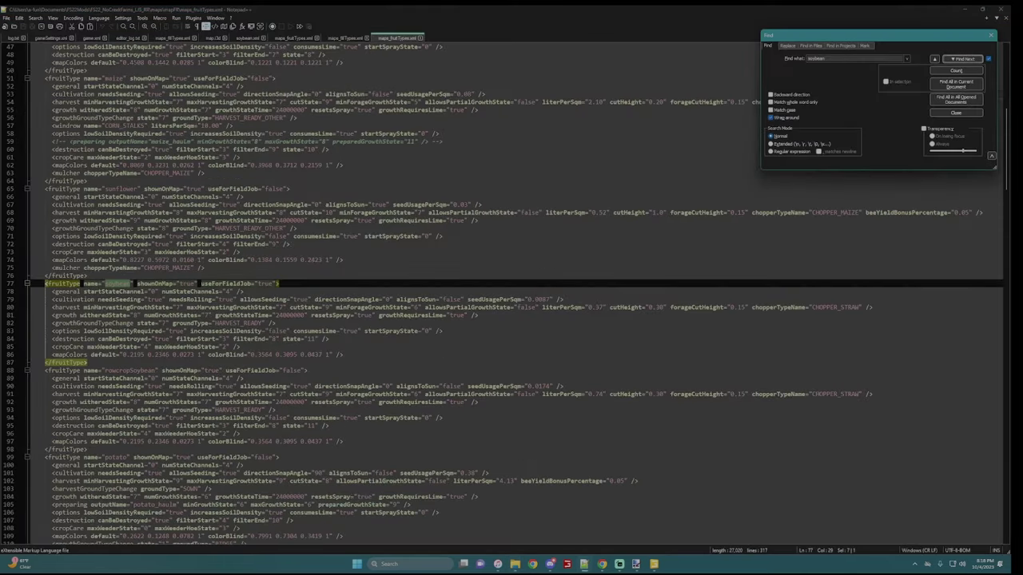
{"action": "left_click", "coordinate": [965, 60]}
{"action": "left_click_drag", "start_coordinate": [46, 181], "coordinate": [88, 260]}
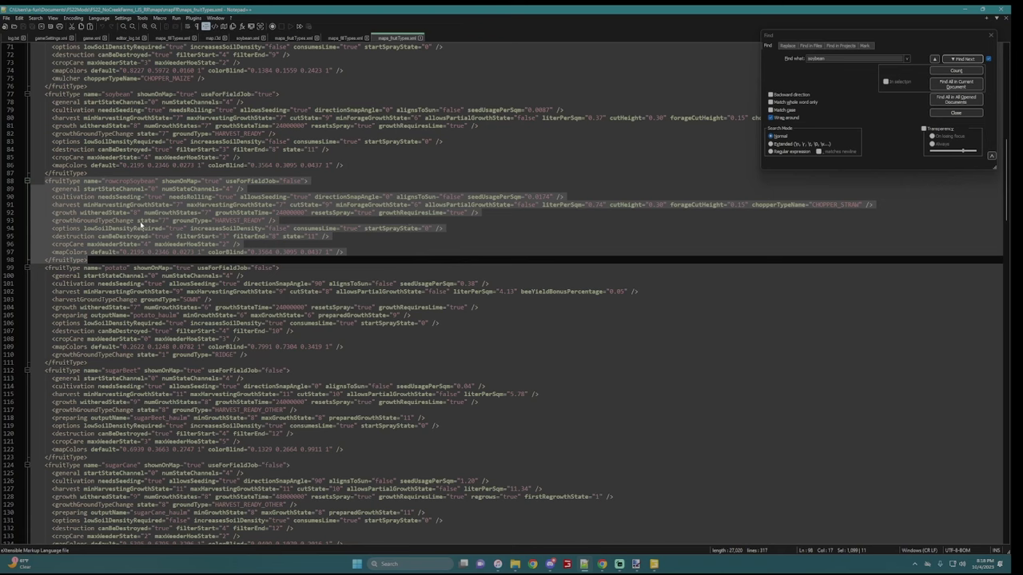
- Paste the rowcropSoybean fruit type block below the opening fruitTypes tag in the mapUS maps_fruitTypes.xml
{"action": "left_click_drag", "start_coordinate": [1009, 158], "coordinate": [998, 383]}
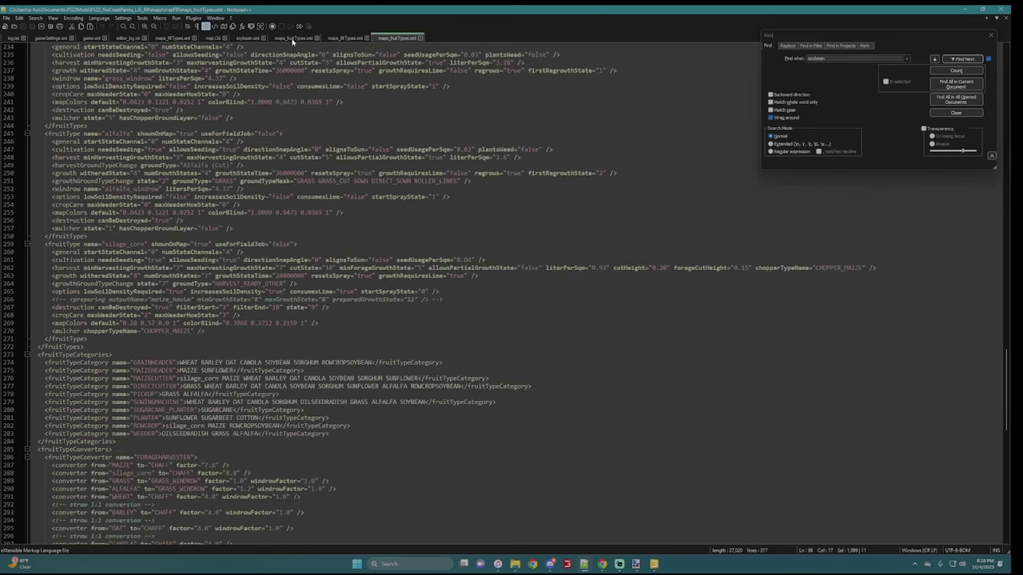
{"action": "left_click", "coordinate": [293, 38]}
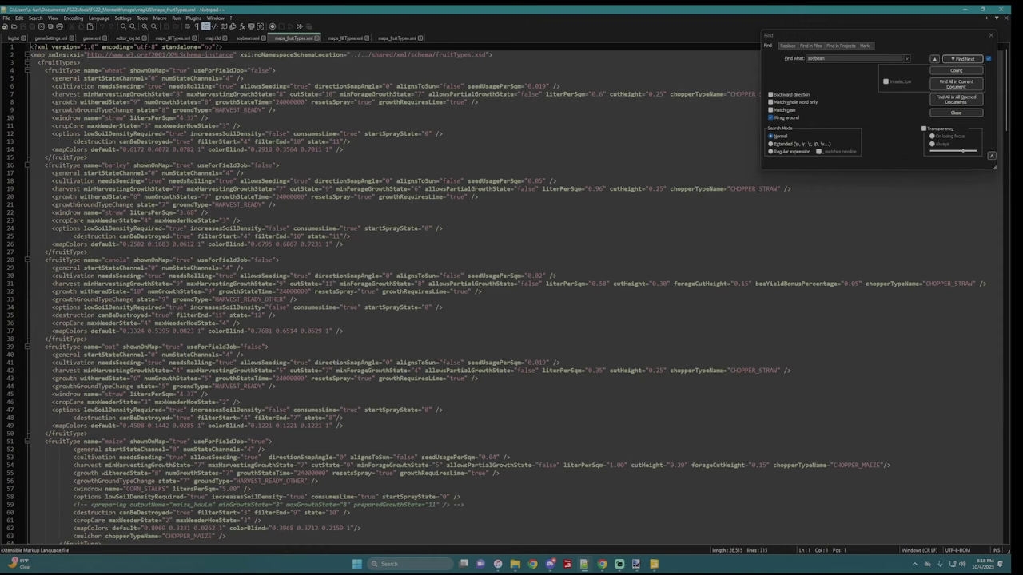
{"action": "left_click", "coordinate": [102, 64]}
{"action": "key", "text": "Return"}
{"action": "key", "text": "Return"}
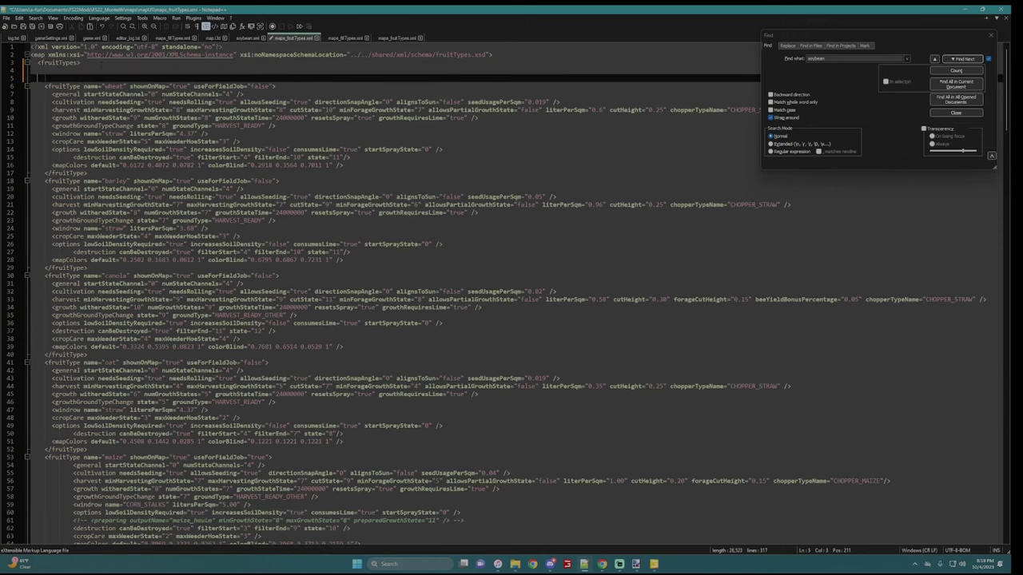
{"action": "key", "text": "Return"}
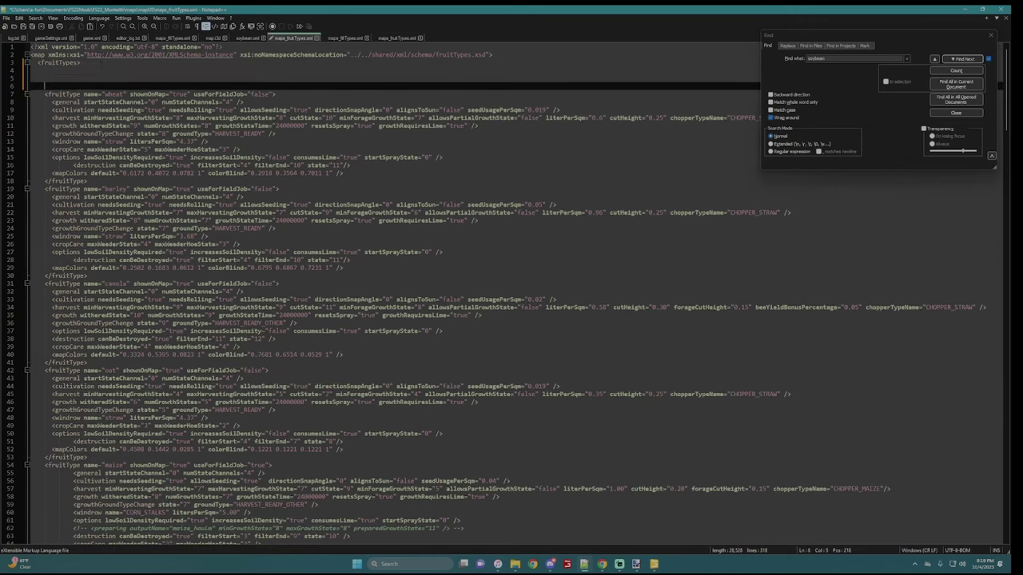
{"action": "key", "text": "ctrl+v"}
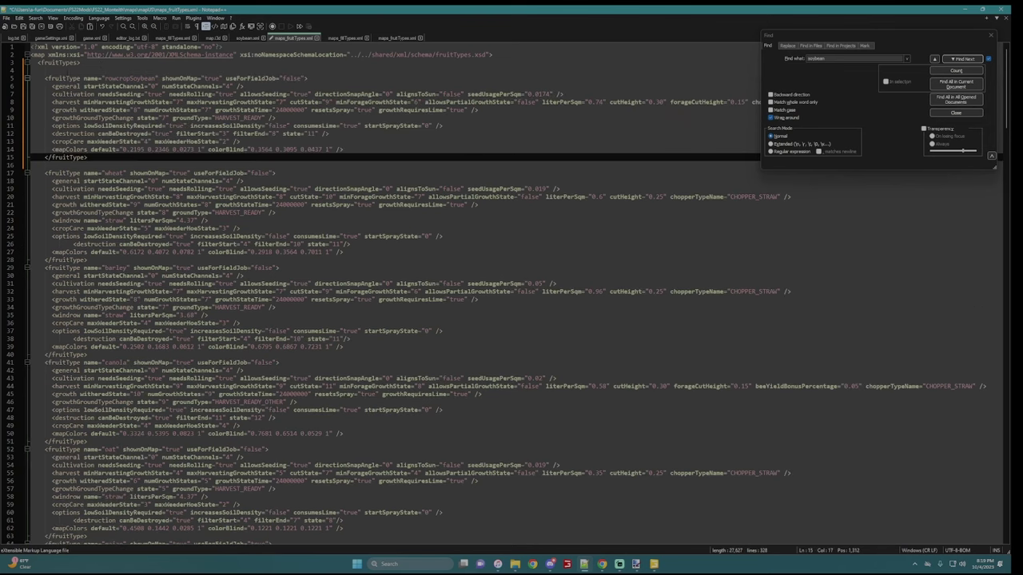
- Locate the GRAINHEADER category in the mapUS maps_fruitTypes.xml and copy the ROWCROPSOYBEAN name from the mapFR file's DIRECTCUTTER category
{"action": "left_click_drag", "start_coordinate": [102, 63], "coordinate": [55, 62]}
{"action": "left_click_drag", "start_coordinate": [1009, 98], "coordinate": [1009, 390]}
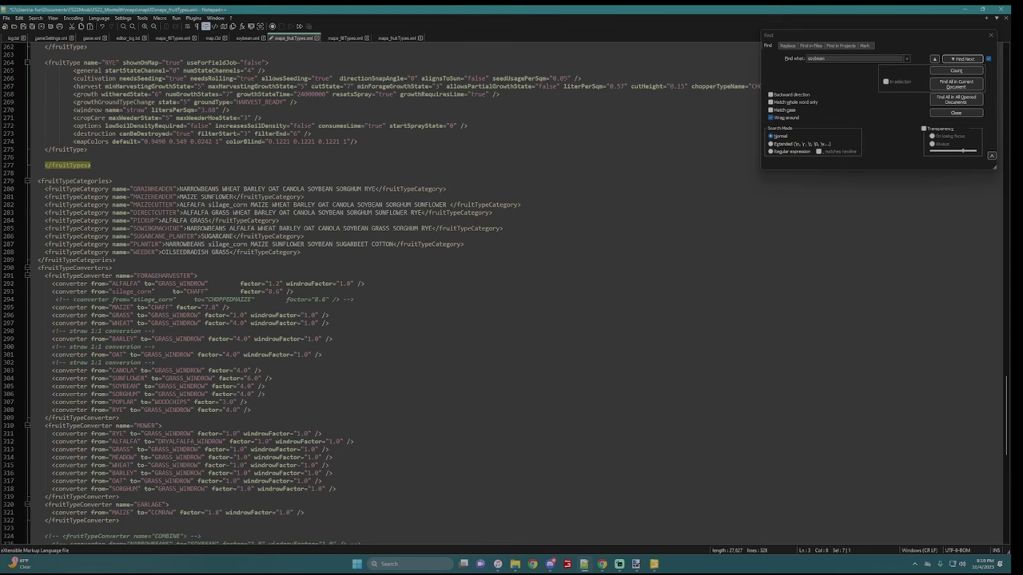
{"action": "left_click", "coordinate": [177, 189]}
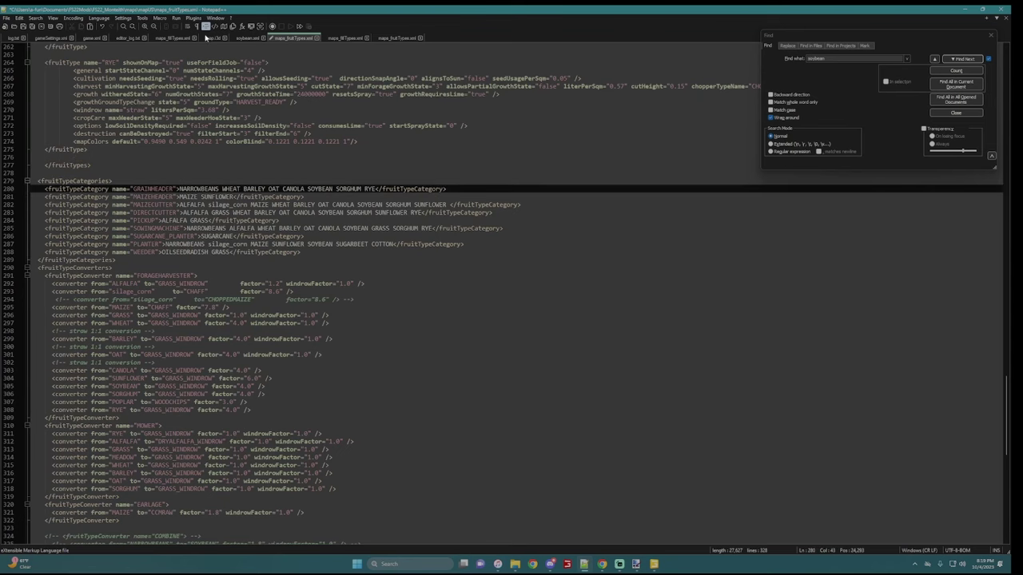
{"action": "left_click", "coordinate": [391, 39]}
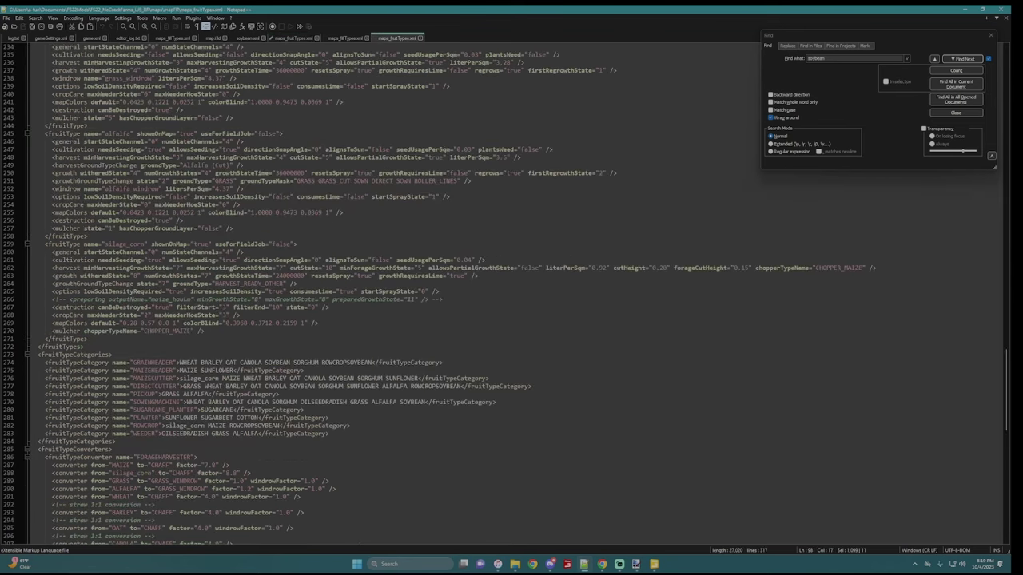
{"action": "left_click_drag", "start_coordinate": [411, 387], "coordinate": [459, 387]}
{"action": "key", "text": "ctrl+c"}
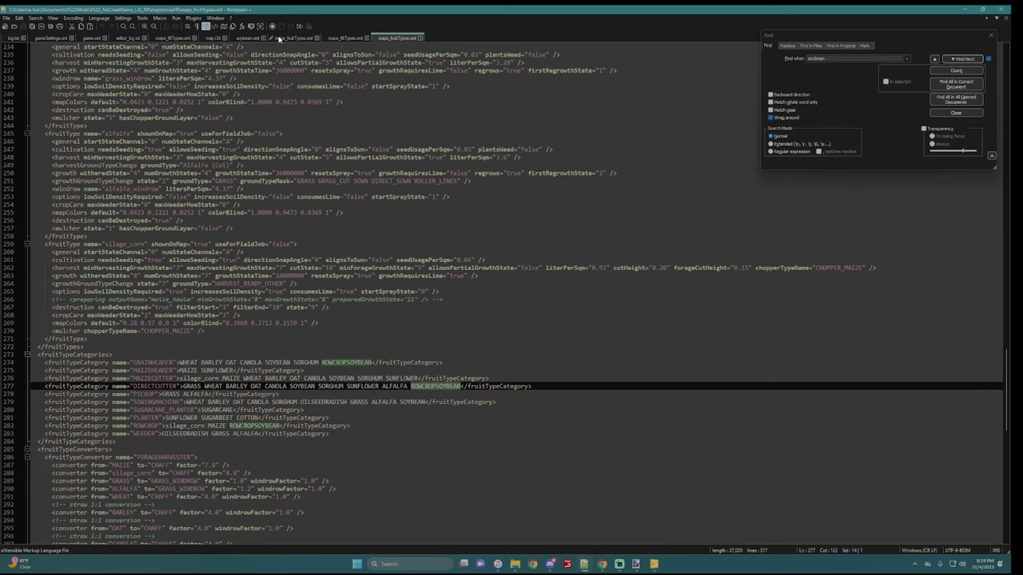
- Paste ROWCROPSOYBEAN at the start of the GRAINHEADER, DIRECTCUTTER, SOWINGMACHINE and PLANTER categories in the mapUS maps_fruitTypes.xml
{"action": "left_click", "coordinate": [287, 37]}
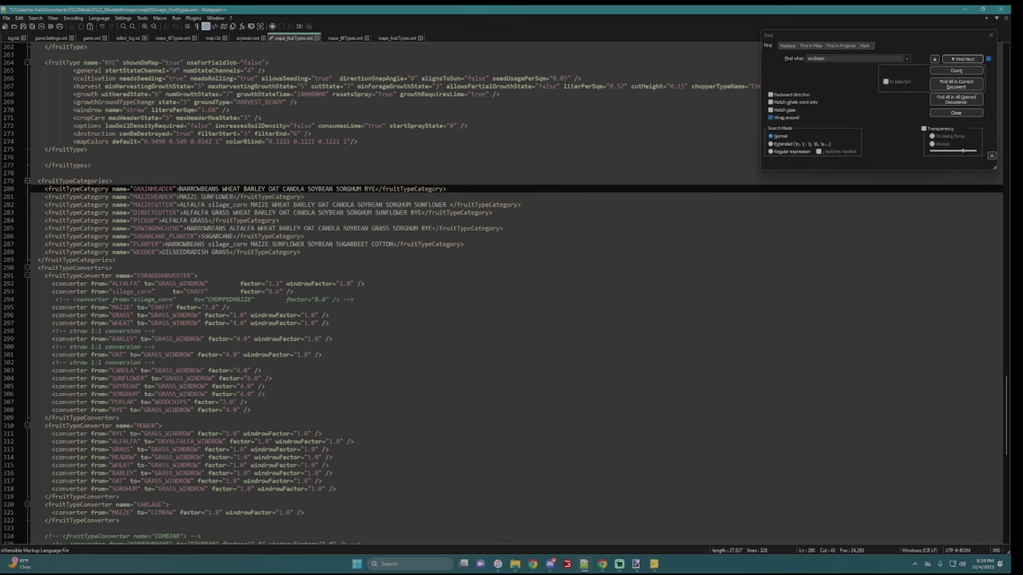
{"action": "key", "text": "ctrl+v"}
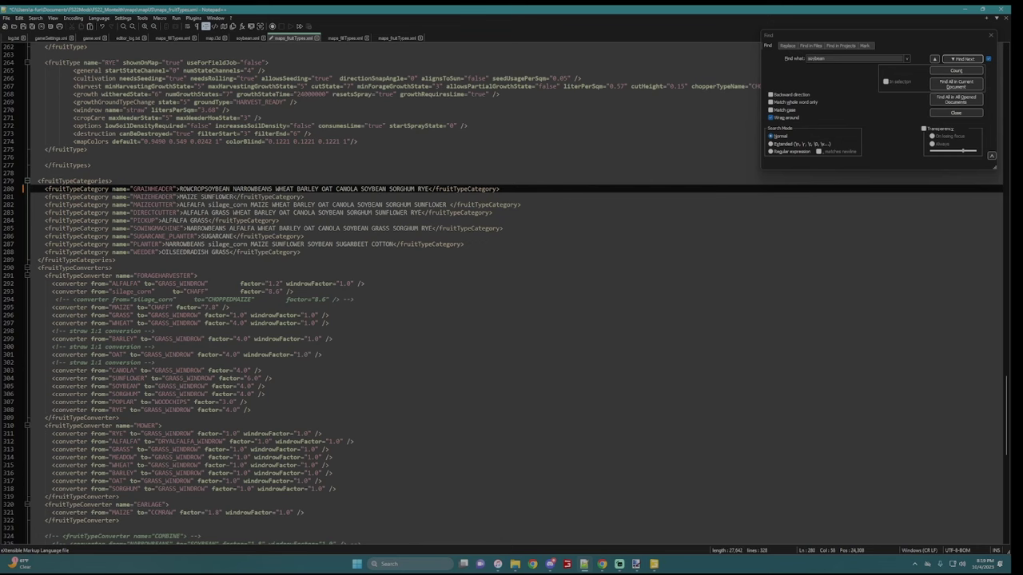
{"action": "left_click", "coordinate": [183, 213]}
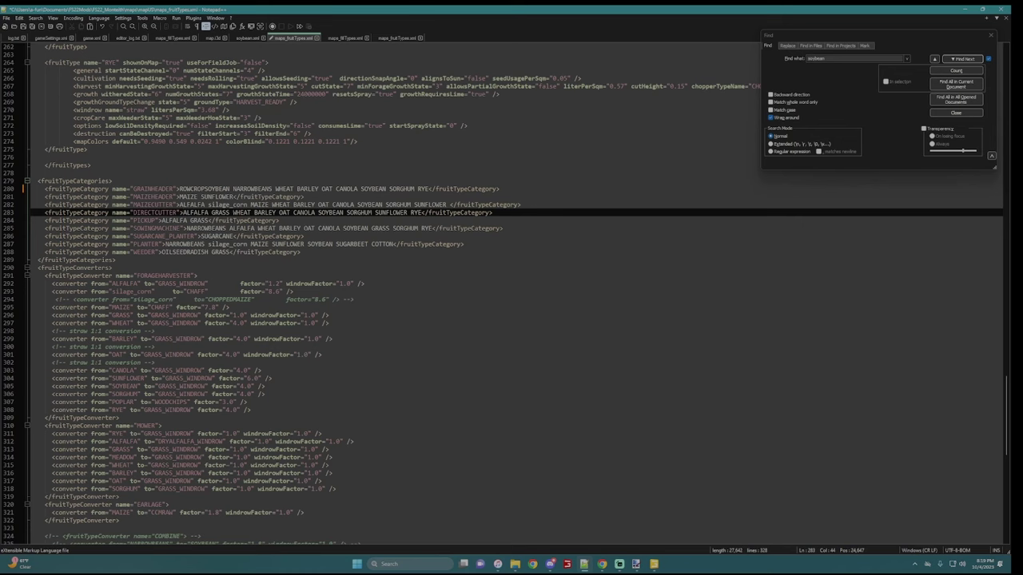
{"action": "key", "text": "ctrl+v"}
{"action": "left_click", "coordinate": [186, 229]}
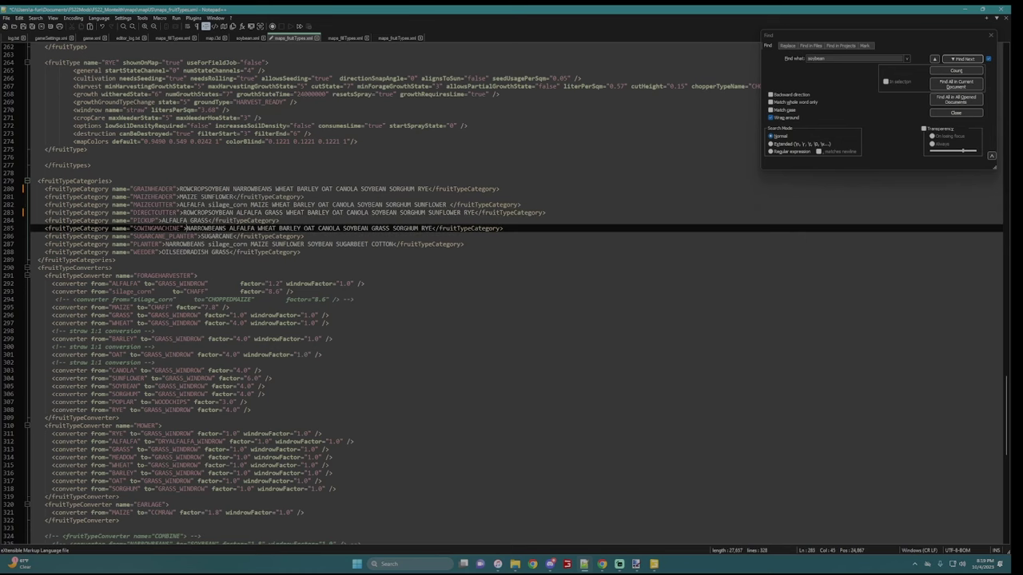
{"action": "key", "text": "ctrl+v"}
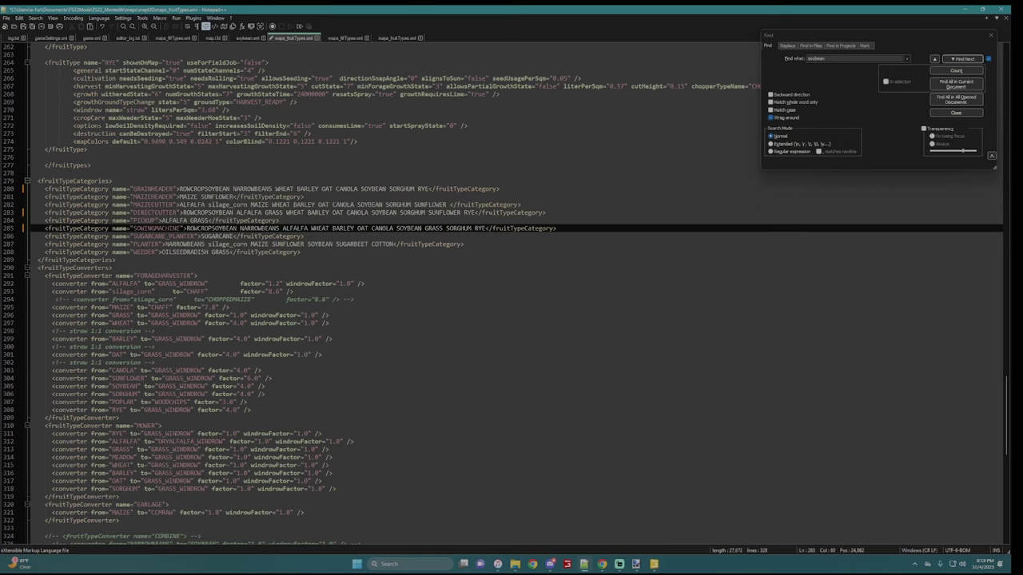
{"action": "left_click", "coordinate": [164, 244]}
{"action": "key", "text": "ctrl+v"}
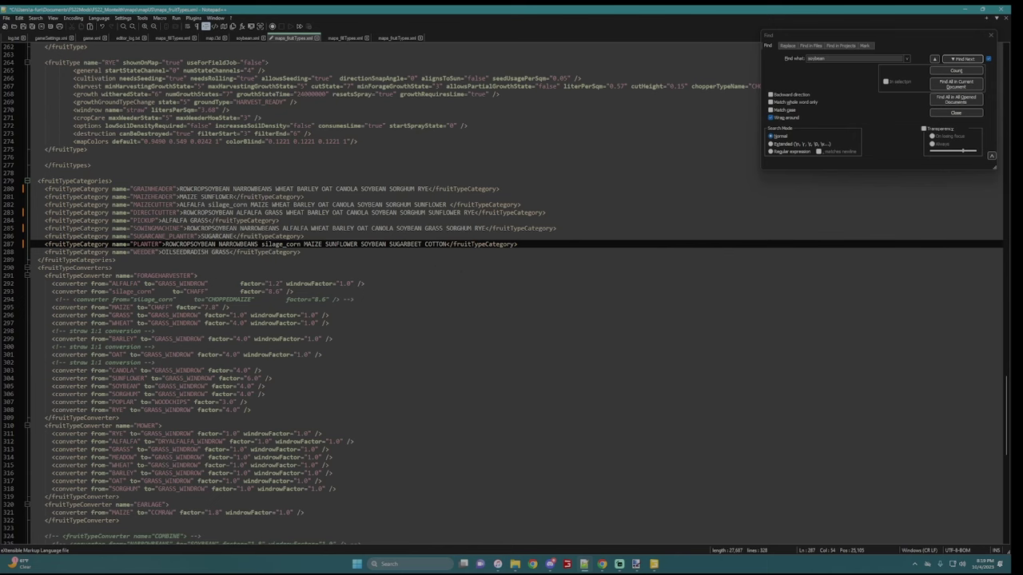
- Examine the rowcropSoybean entries in the cropSensor line, fruitRequirements and seedRateMap of the mapUS map.xml precision farming section
{"action": "left_click", "coordinate": [515, 564]}
{"action": "left_click", "coordinate": [480, 520]}
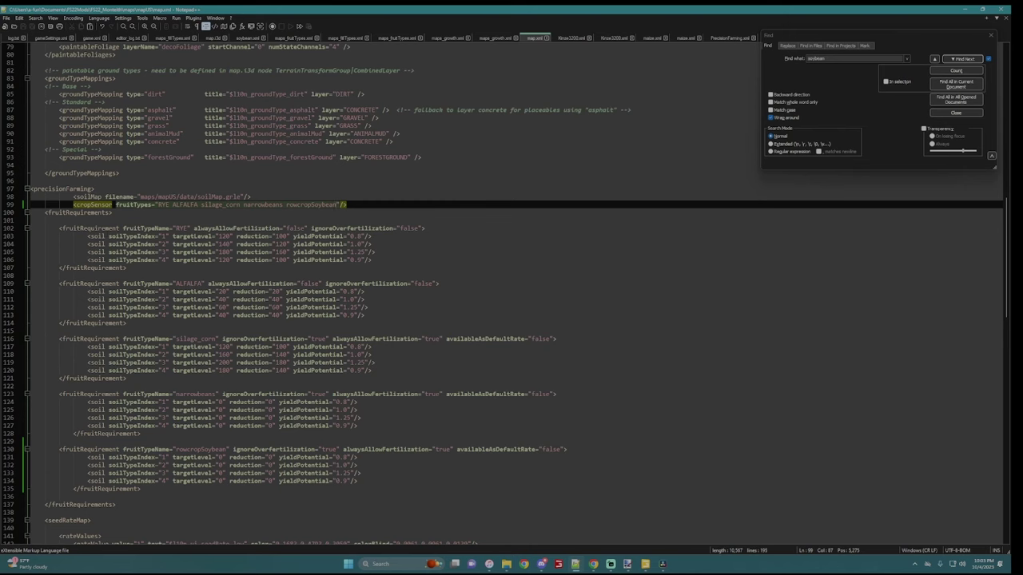
{"action": "scroll", "coordinate": [504, 294], "scroll_direction": "down", "scroll_amount": 1}
{"action": "scroll", "coordinate": [503, 295], "scroll_direction": "down", "scroll_amount": 3}
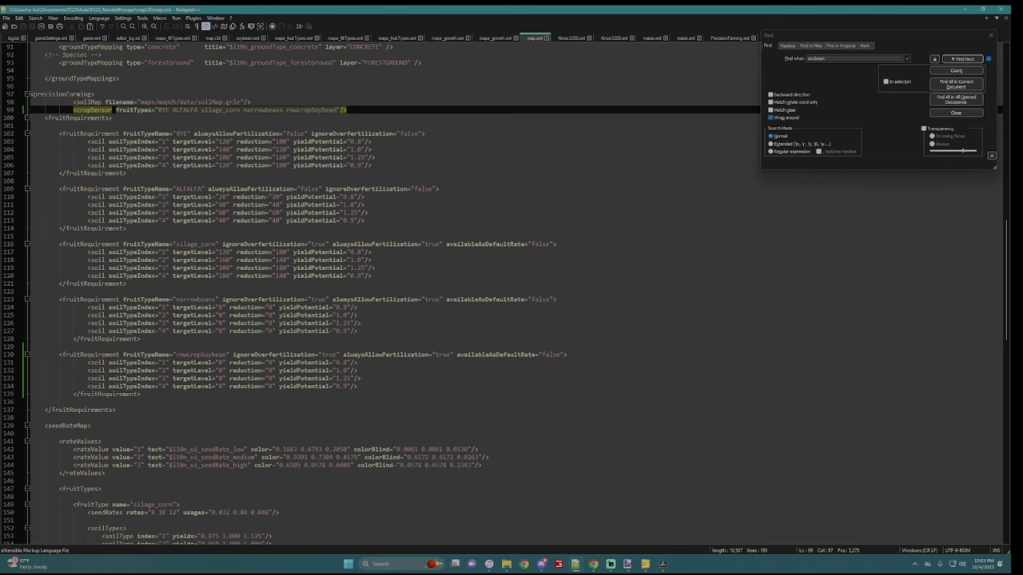
{"action": "left_click_drag", "start_coordinate": [286, 110], "coordinate": [341, 110]}
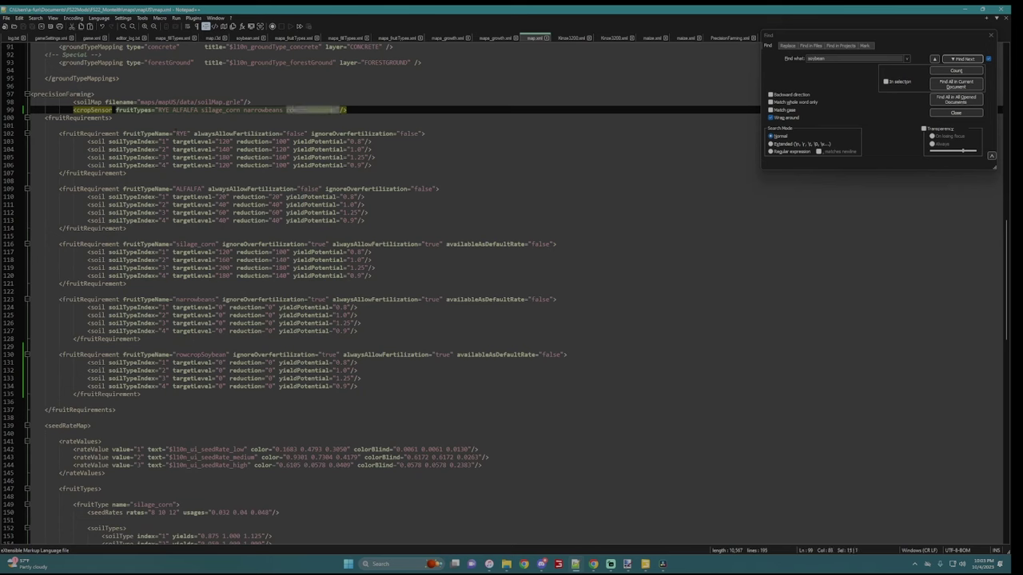
{"action": "scroll", "coordinate": [504, 294], "scroll_direction": "down", "scroll_amount": 7}
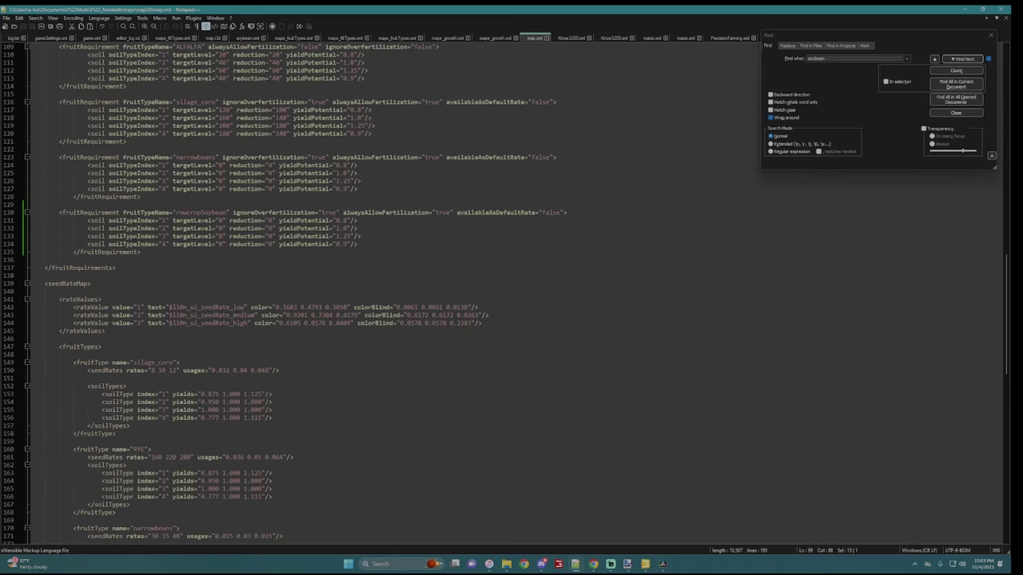
{"action": "scroll", "coordinate": [504, 294], "scroll_direction": "down", "scroll_amount": 7}
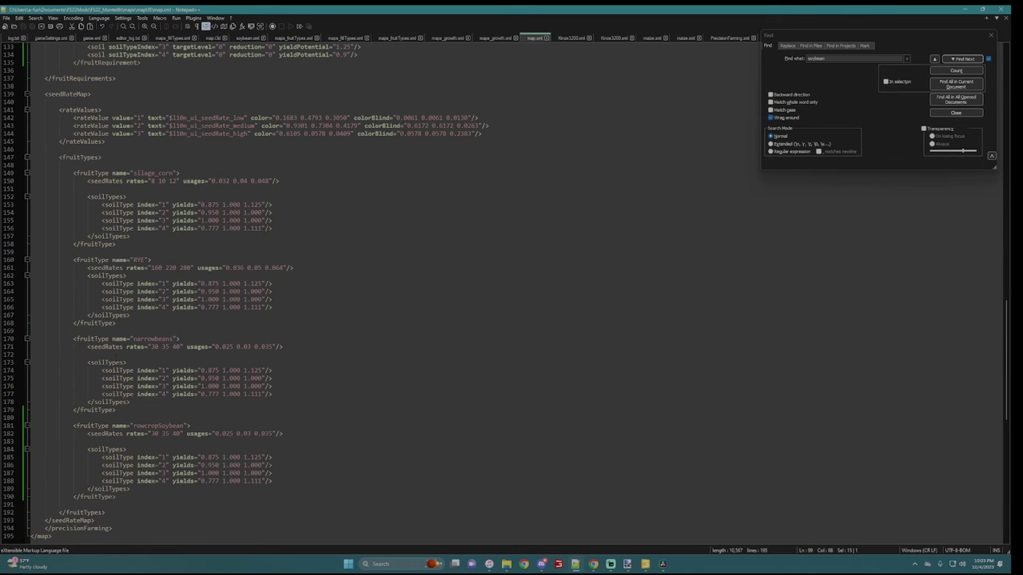
- Check the SOYBEAN seed rate block in PrecisionFarming.xml, and review the whole precisionFarming block in map.xml
{"action": "left_click", "coordinate": [728, 38]}
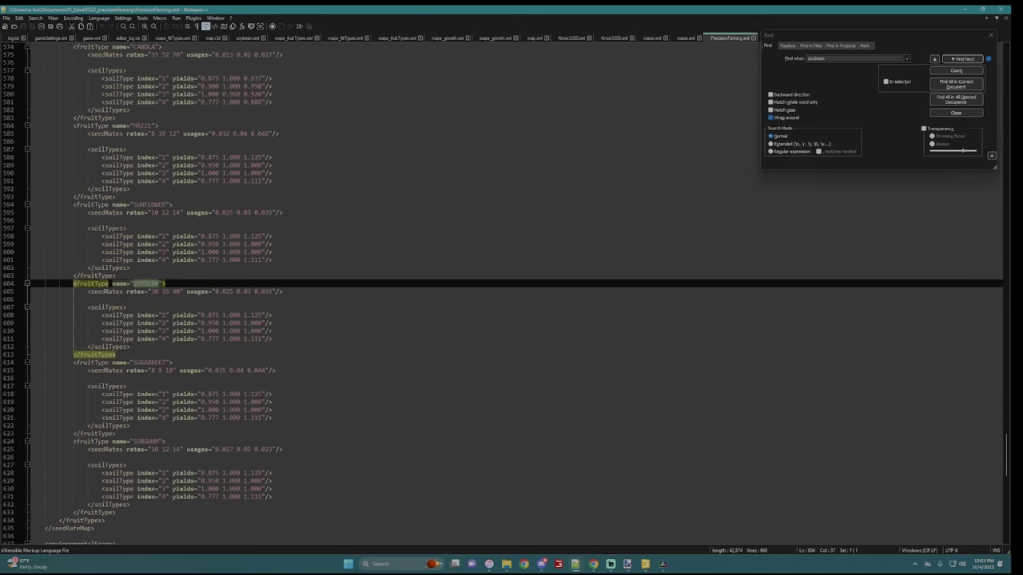
{"action": "scroll", "coordinate": [505, 294], "scroll_direction": "up", "scroll_amount": 8}
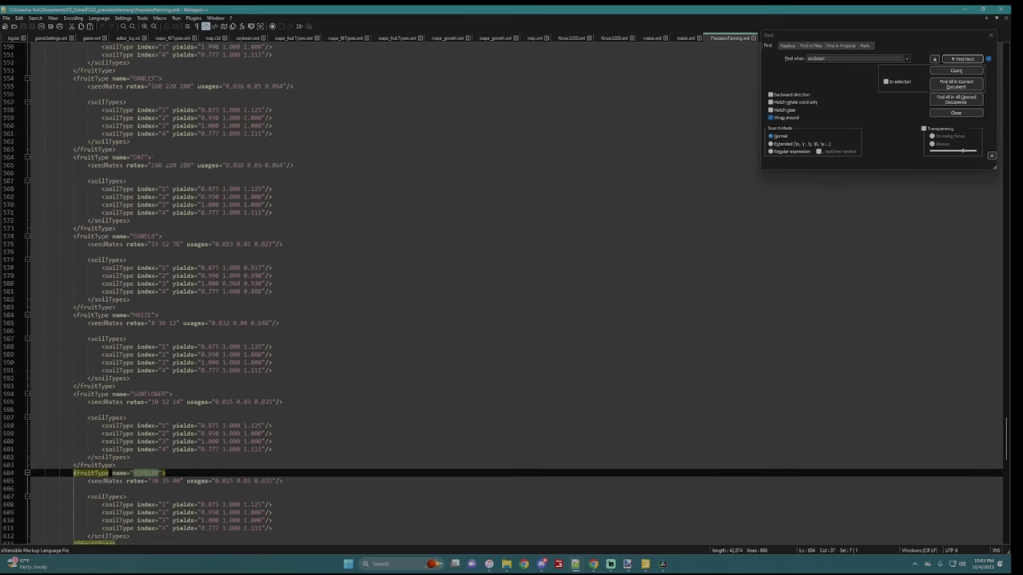
{"action": "scroll", "coordinate": [505, 294], "scroll_direction": "down", "scroll_amount": 7}
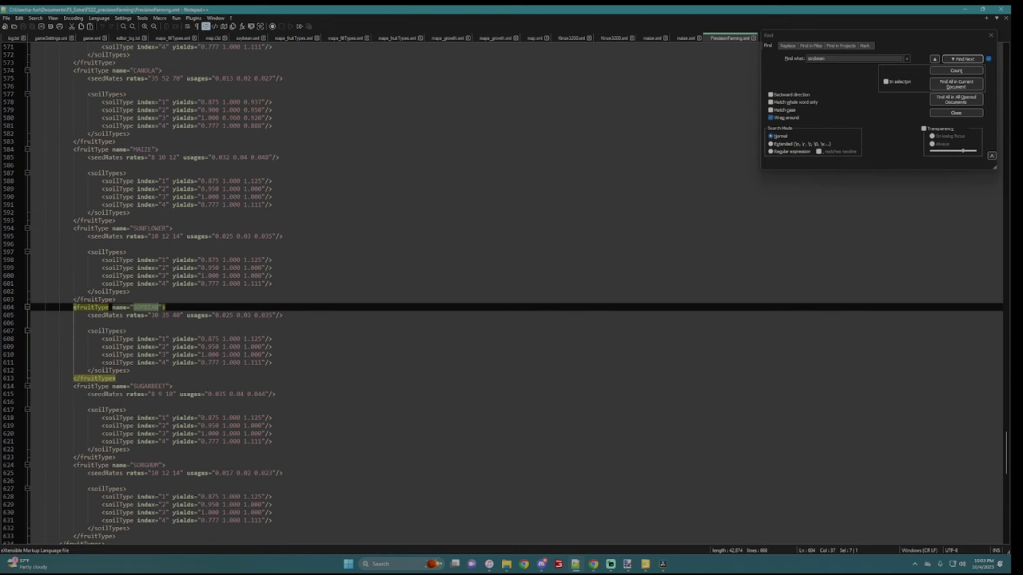
{"action": "left_click", "coordinate": [533, 37]}
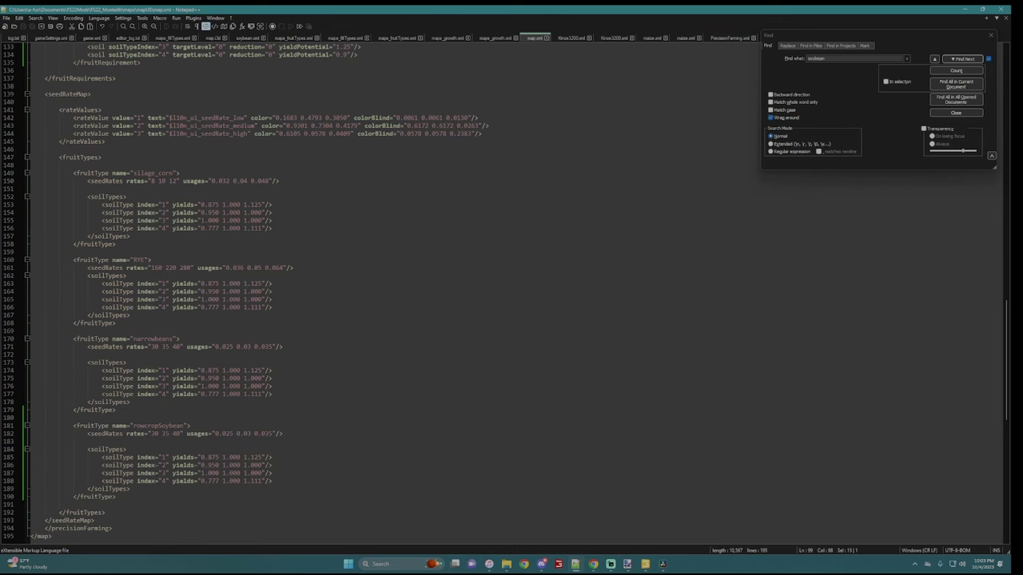
{"action": "scroll", "coordinate": [240, 288], "scroll_direction": "down", "scroll_amount": 5}
{"action": "left_click", "coordinate": [70, 410]}
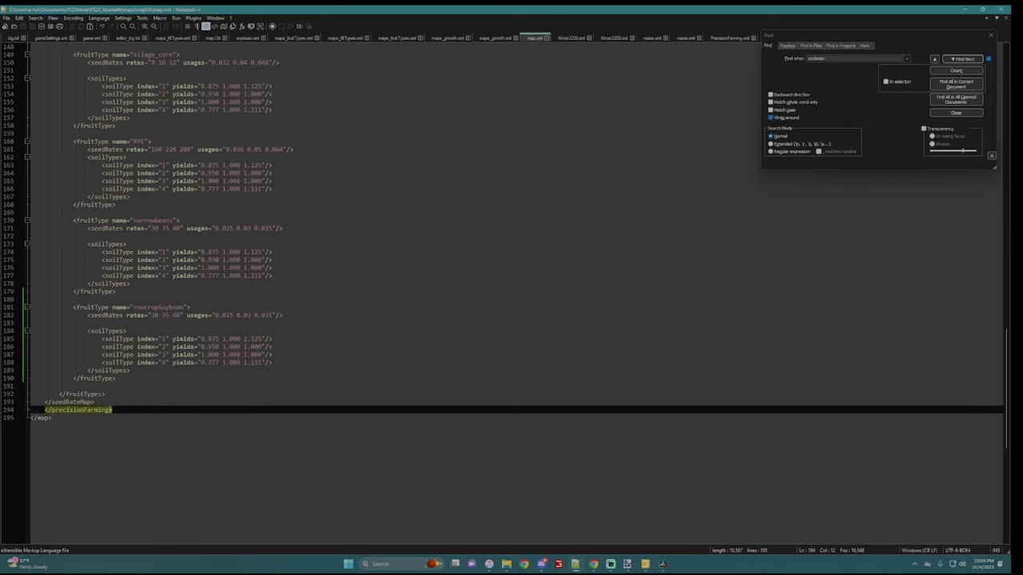
{"action": "scroll", "coordinate": [512, 288], "scroll_direction": "up", "scroll_amount": 18}
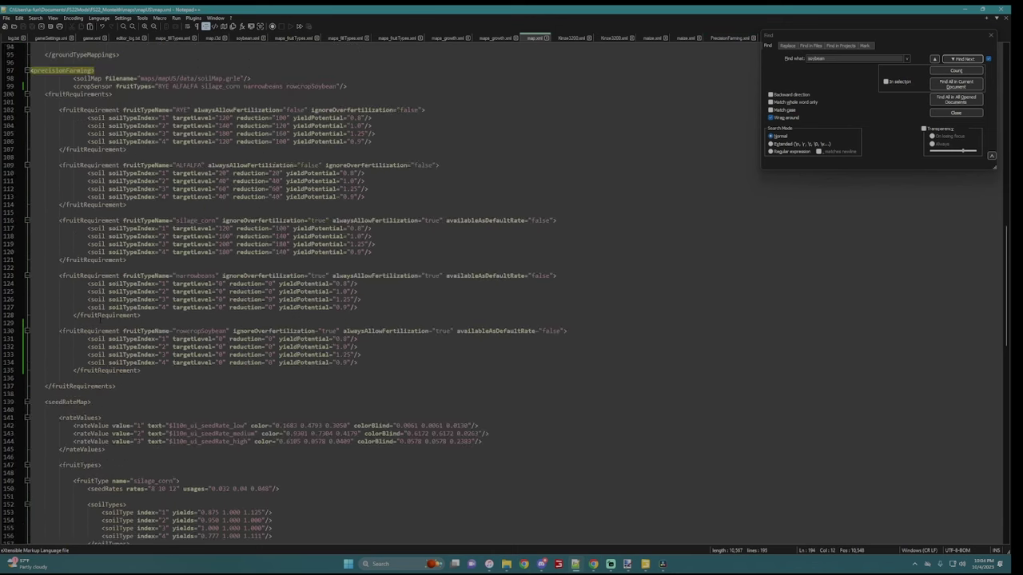
{"action": "left_click_drag", "start_coordinate": [66, 70], "coordinate": [115, 528]}
{"action": "left_click", "coordinate": [352, 356]}
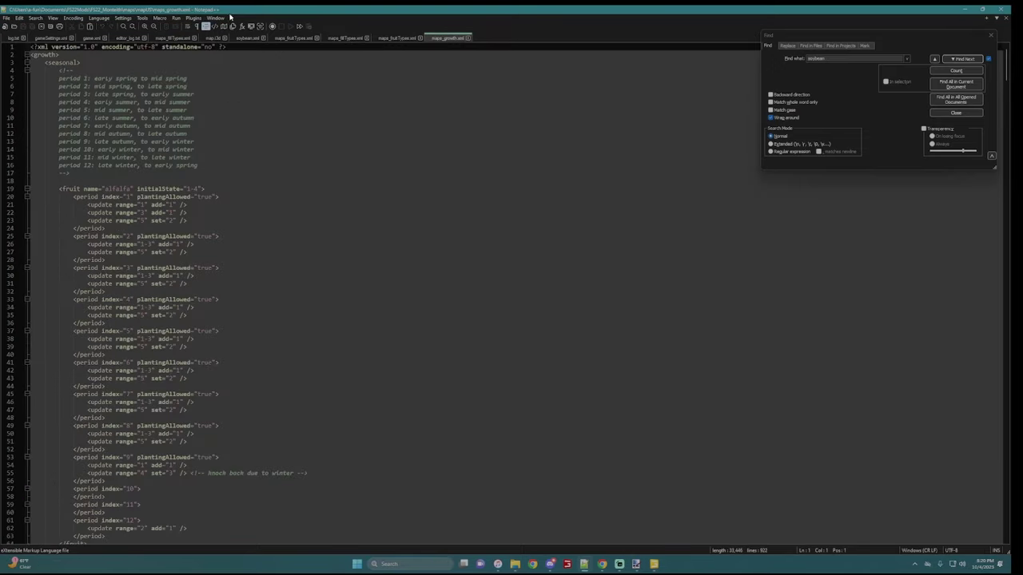
- Open the mapFR maps_growth XML, find soybean and copy the complete ROWCROPSOYBEAN fruit block
{"action": "mouse_move", "coordinate": [515, 564]}
{"action": "left_click", "coordinate": [489, 527]}
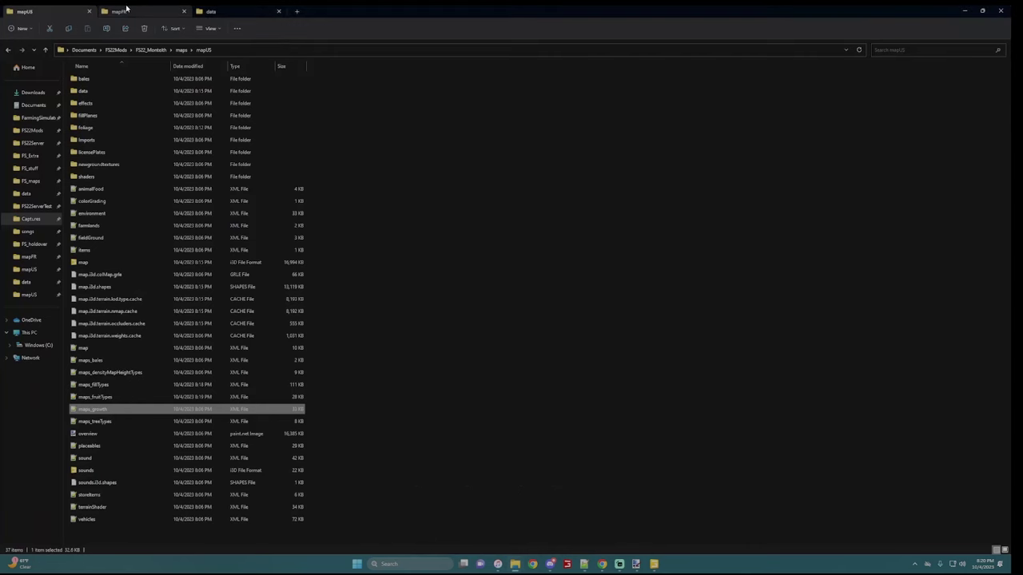
{"action": "double_click", "coordinate": [125, 409]}
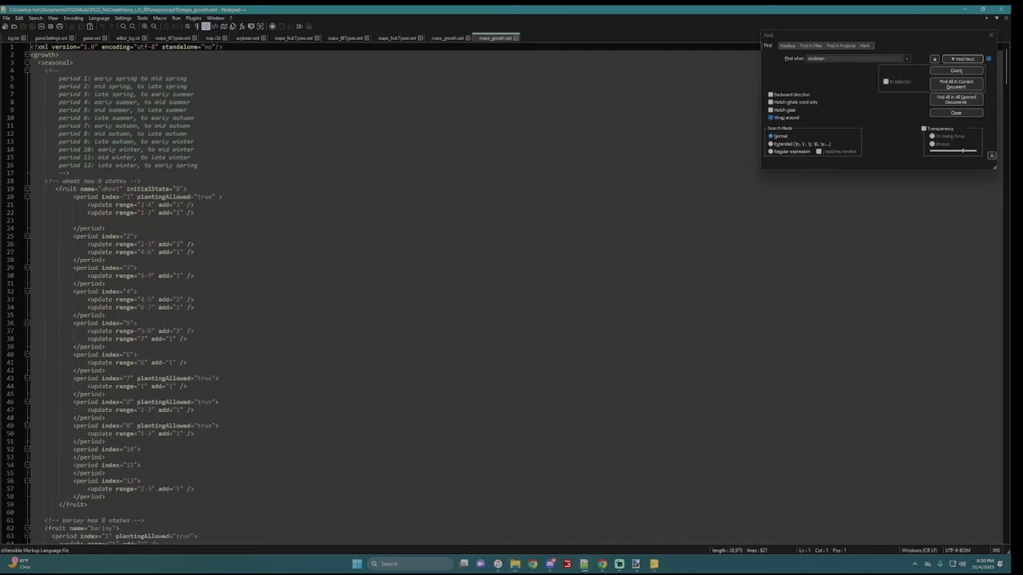
{"action": "scroll", "coordinate": [320, 288], "scroll_direction": "down", "scroll_amount": 10}
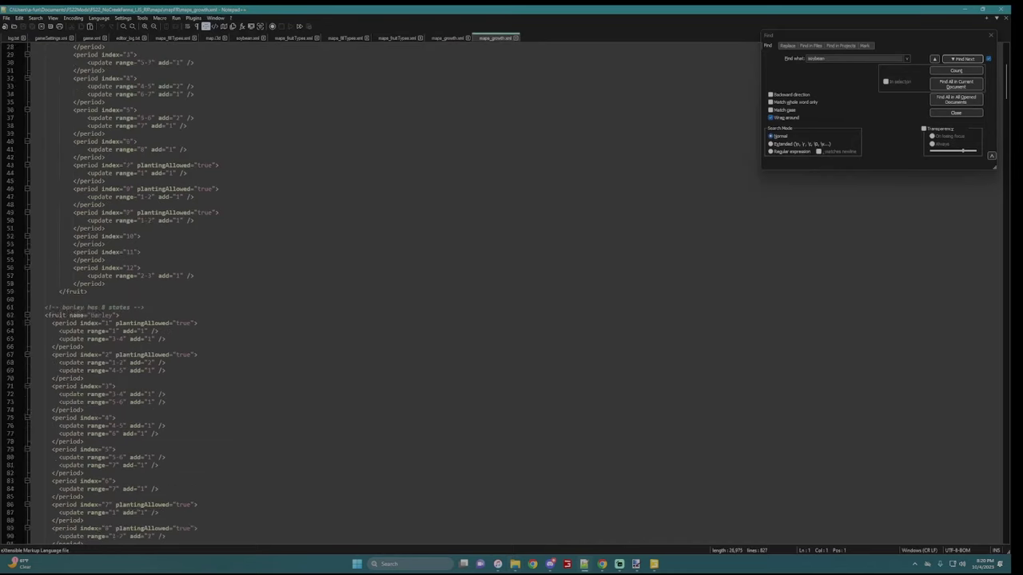
{"action": "left_click", "coordinate": [958, 59]}
{"action": "left_click", "coordinate": [958, 60]}
{"action": "left_click", "coordinate": [958, 60]}
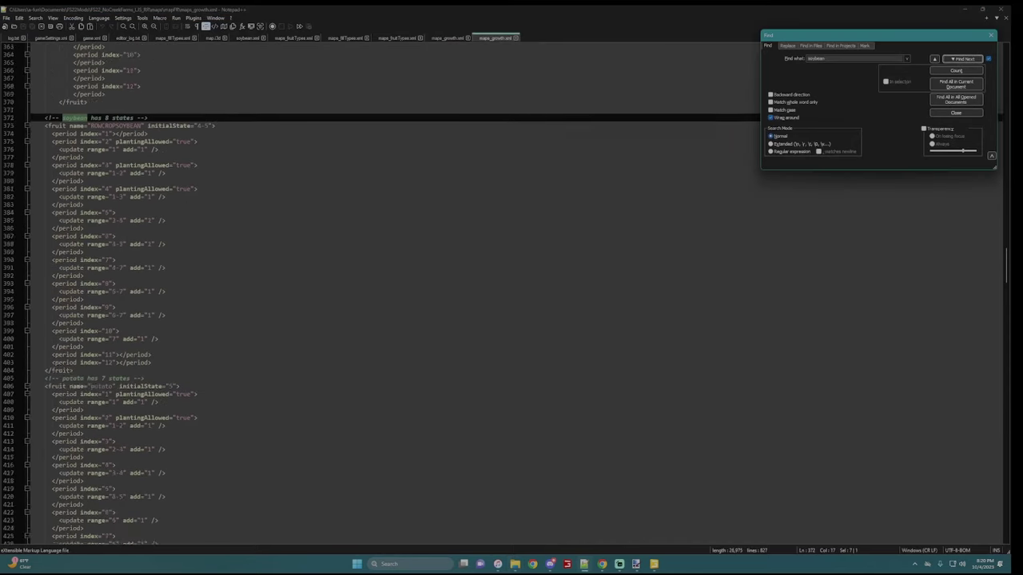
{"action": "left_click", "coordinate": [958, 60]}
{"action": "left_click_drag", "start_coordinate": [44, 102], "coordinate": [72, 346]}
{"action": "key", "text": "ctrl+c"}
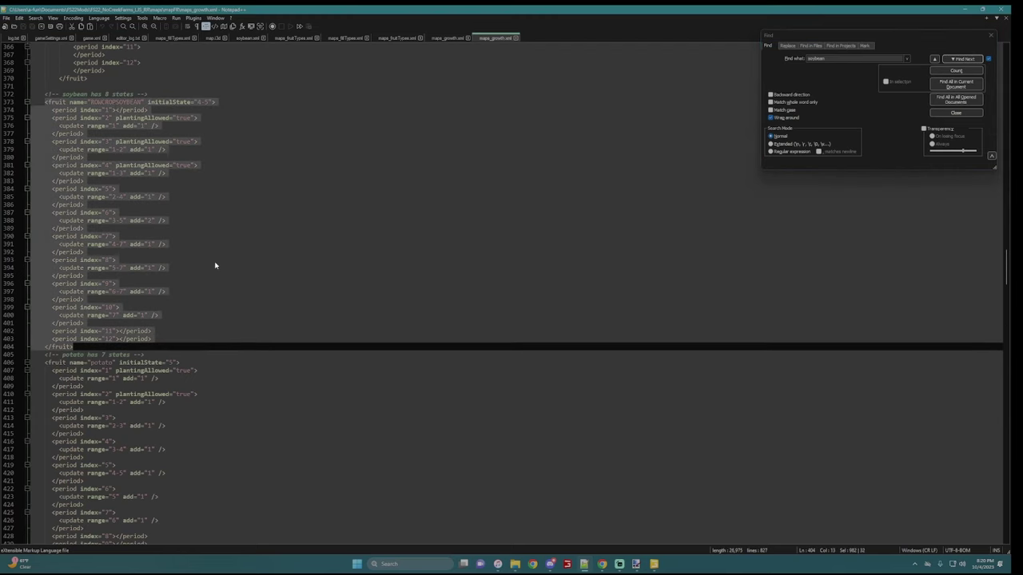
- Paste the ROWCROPSOYBEAN growth block above the NARROWBEANS entry in the mapUS maps_growth.xml
{"action": "left_click", "coordinate": [446, 38]}
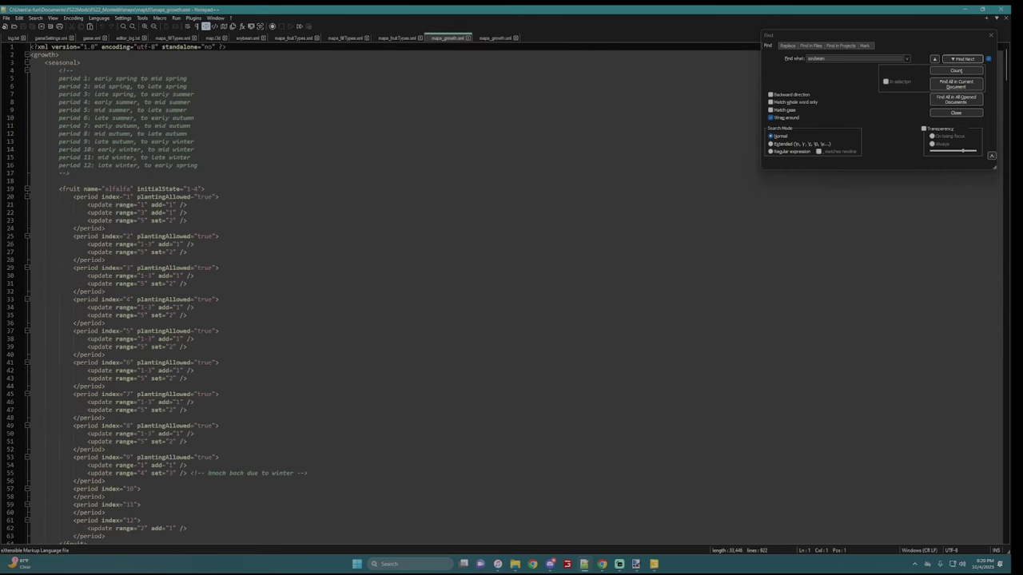
{"action": "left_click", "coordinate": [963, 59]}
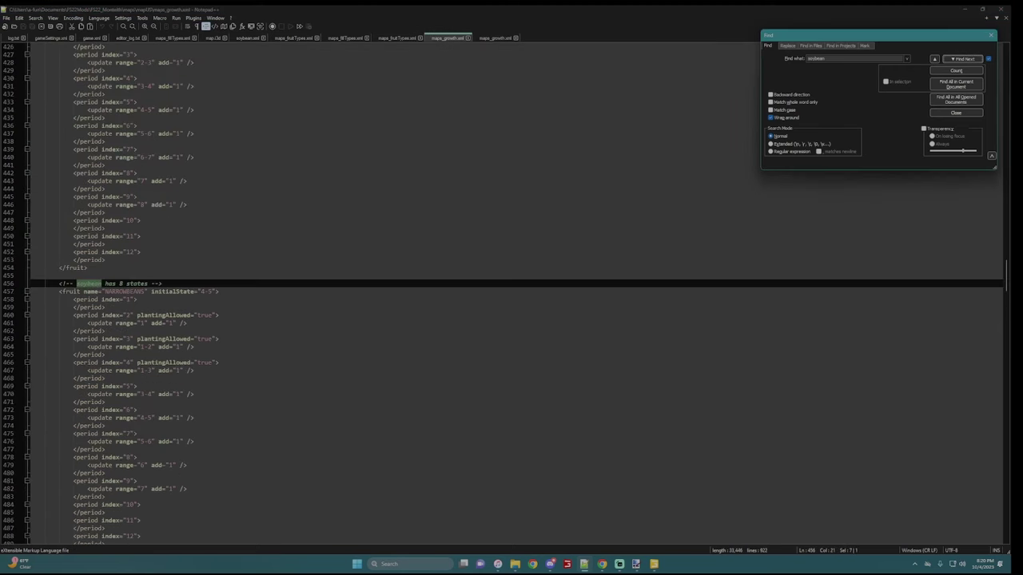
{"action": "scroll", "coordinate": [511, 287], "scroll_direction": "down", "scroll_amount": 8}
{"action": "scroll", "coordinate": [512, 288], "scroll_direction": "up", "scroll_amount": 5}
{"action": "left_click", "coordinate": [88, 196]}
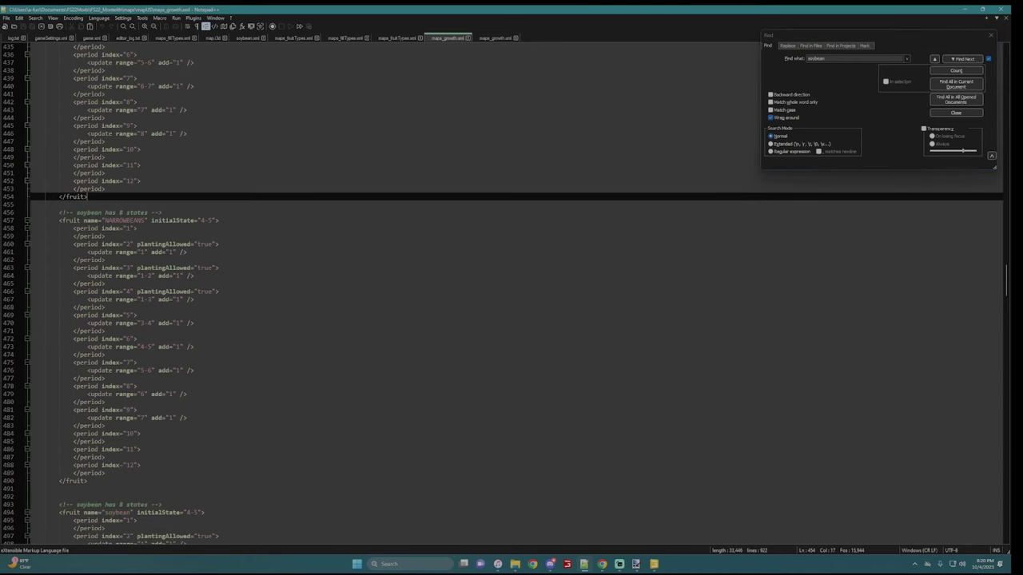
{"action": "key", "text": "Return"}
{"action": "key", "text": "Return"}
{"action": "key", "text": "ctrl+v"}
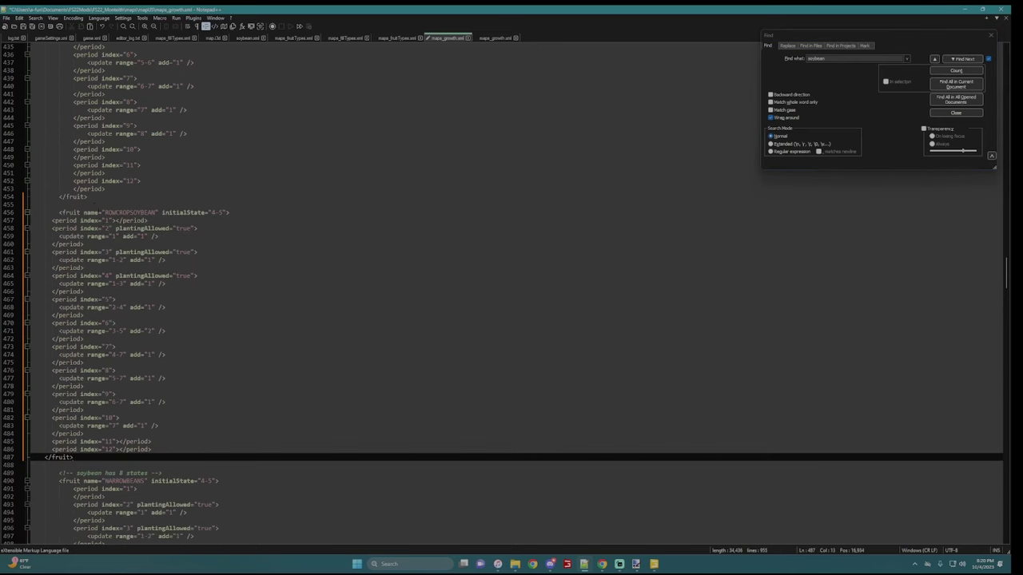
- Switch to Farming Simulator 22, buy farmland 5 on the farmlands map and return to the tractor
{"action": "left_click", "coordinate": [515, 564]}
{"action": "left_click", "coordinate": [567, 566]}
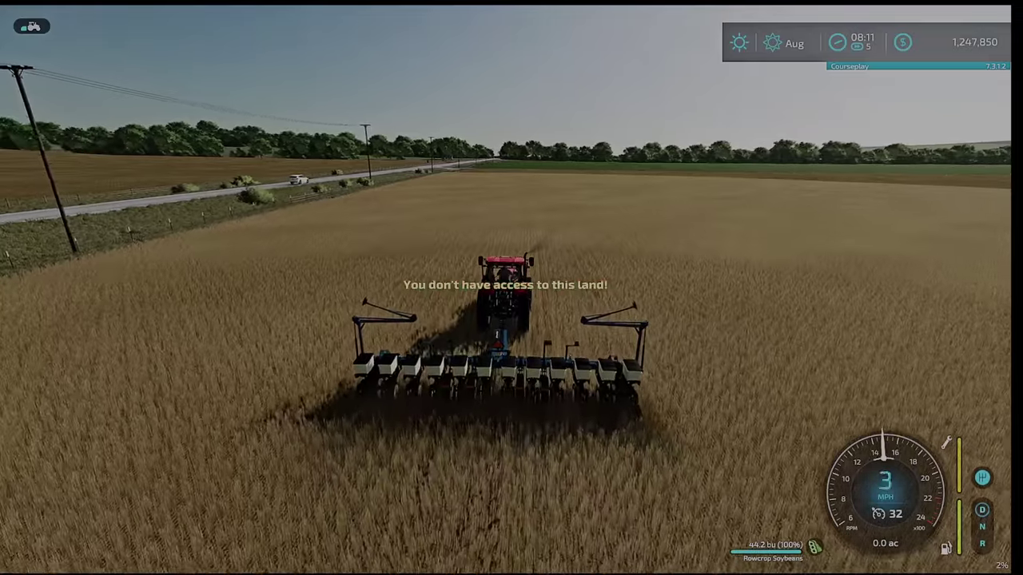
{"action": "key", "text": "Escape"}
{"action": "scroll", "coordinate": [39, 216], "scroll_direction": "up", "scroll_amount": 8}
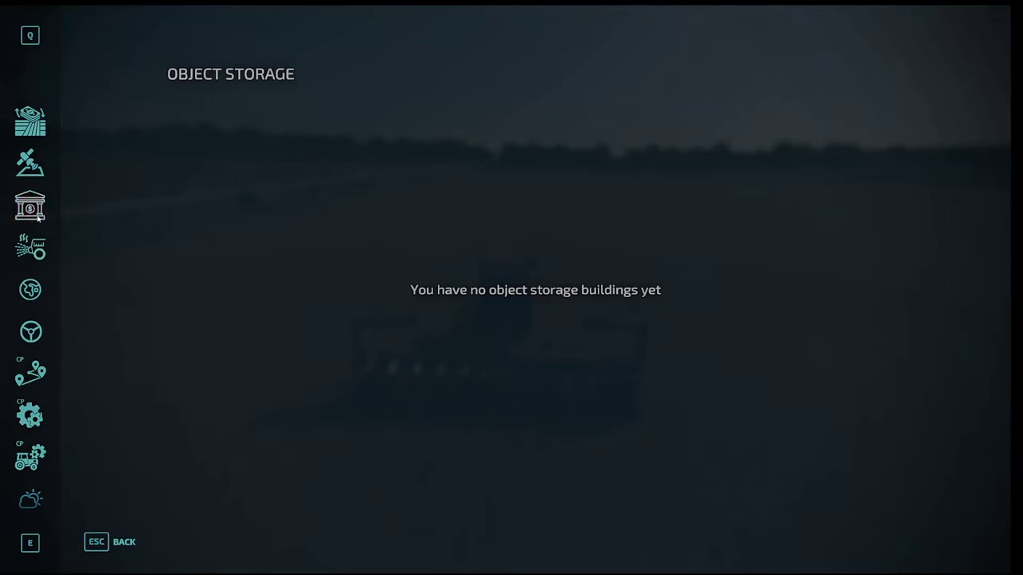
{"action": "left_click", "coordinate": [32, 289]}
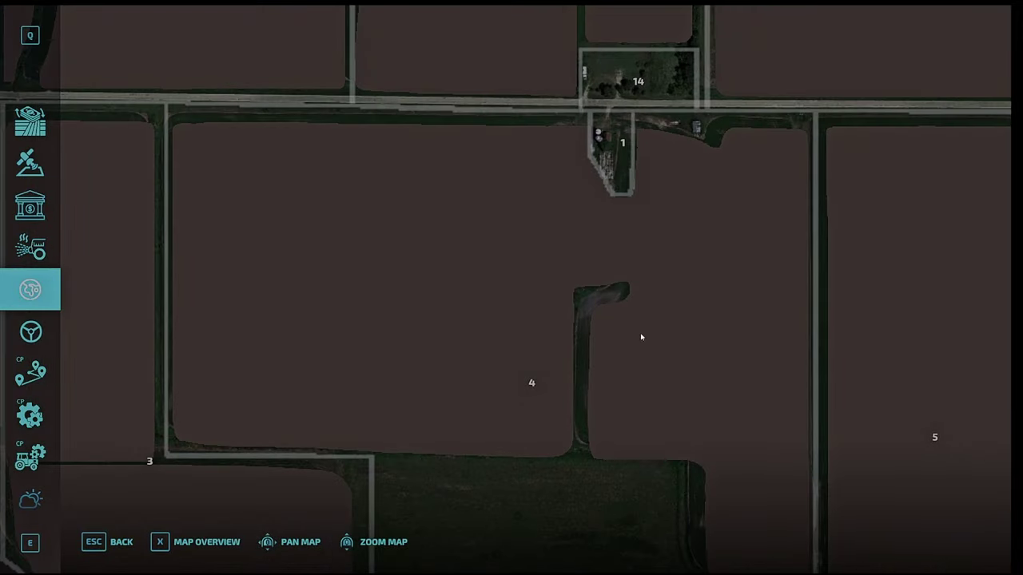
{"action": "left_click_drag", "start_coordinate": [718, 378], "coordinate": [306, 293]}
{"action": "scroll", "coordinate": [521, 344], "scroll_direction": "down", "scroll_amount": 2}
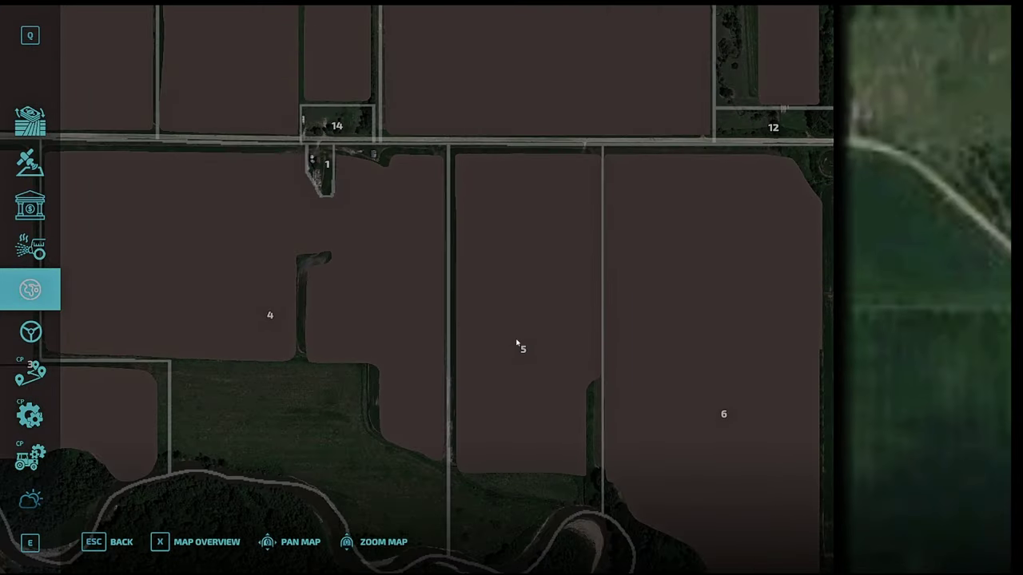
{"action": "left_click", "coordinate": [518, 337]}
{"action": "key", "text": "space"}
{"action": "left_click", "coordinate": [360, 370]}
{"action": "key", "text": "Escape"}
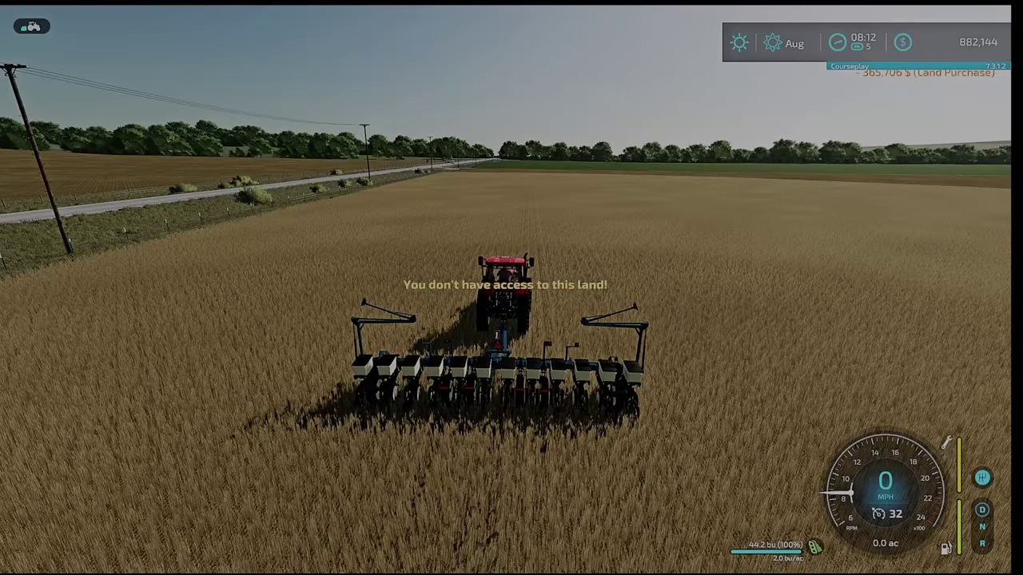
- Plant a curved strip across field 5 with the tractor and planter, and get out onto the field
{"action": "key", "text": "w"}
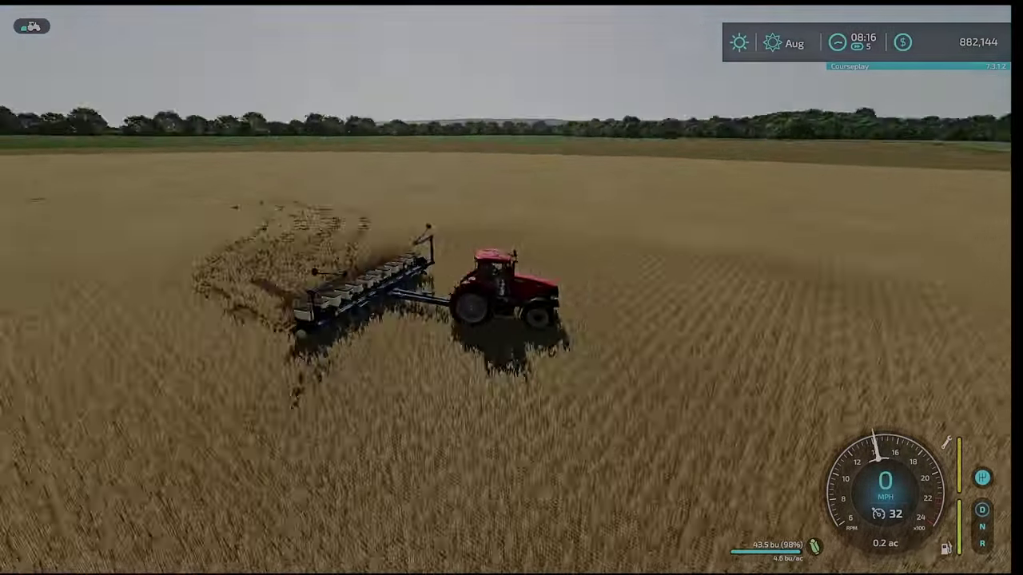
{"action": "key", "text": "e"}
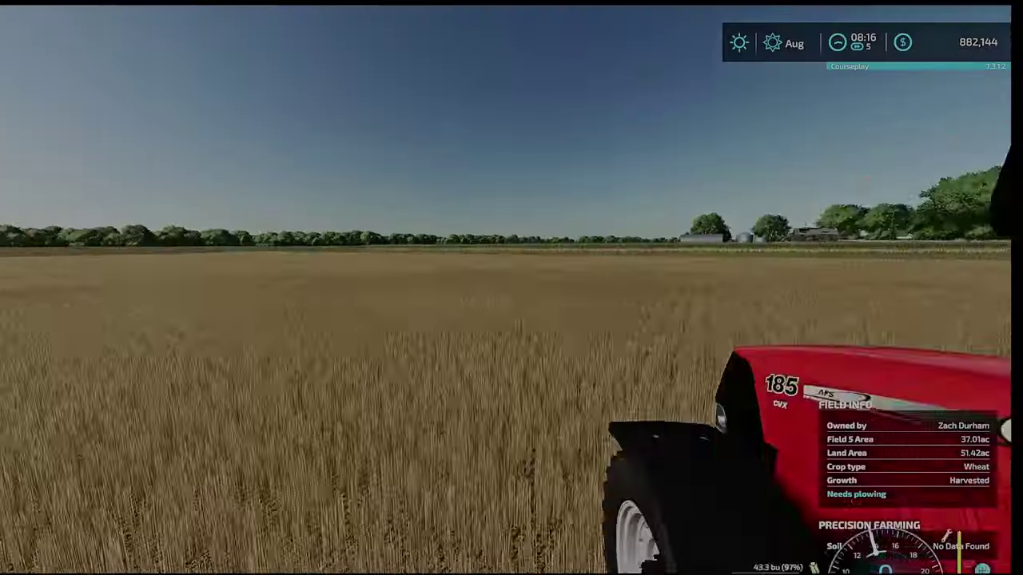
{"action": "key", "text": "w"}
- Advance the growth on all fields by one stage through the Fields / Farmland development controls
{"action": "key", "text": "ctrl+d"}
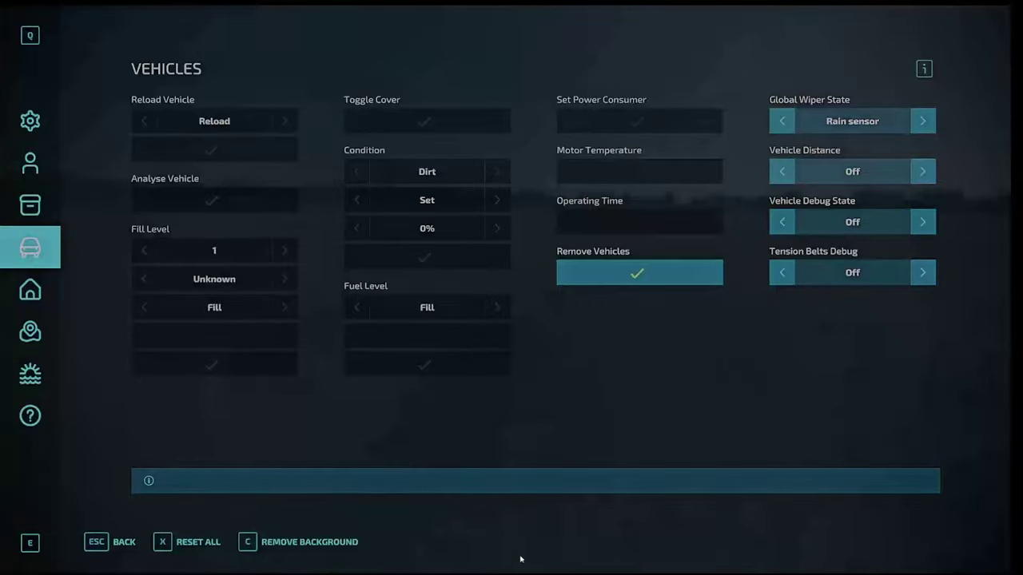
{"action": "left_click", "coordinate": [34, 337]}
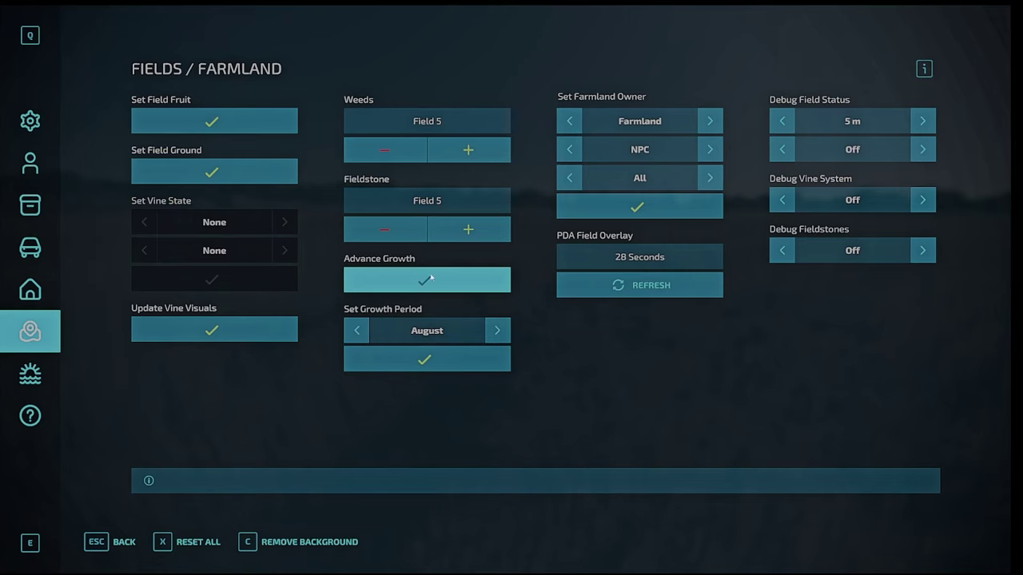
{"action": "left_click", "coordinate": [403, 281]}
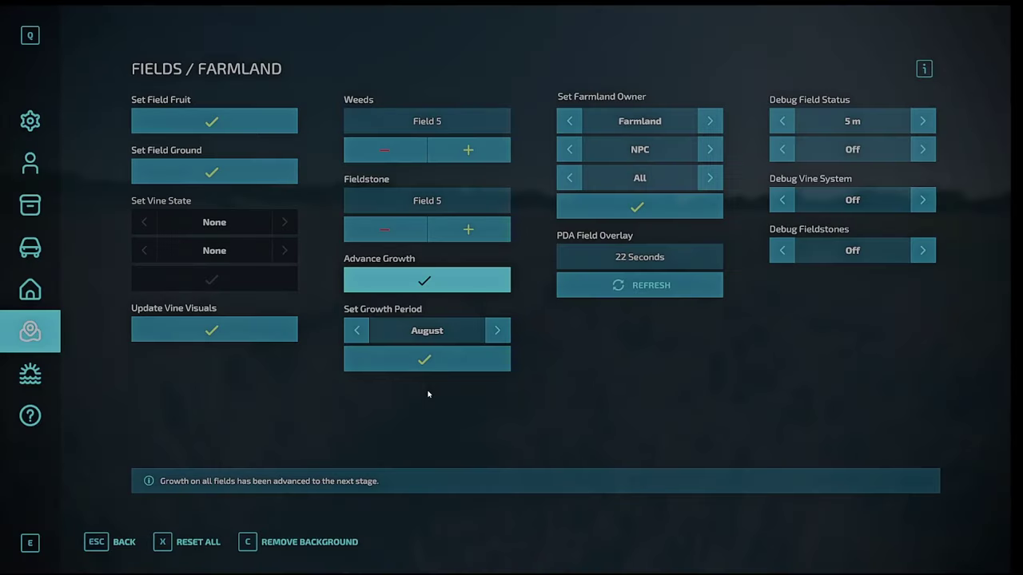
{"action": "key", "text": "Escape"}
- Walk through the planted strips on field 5 and examine the row spacing and field info of the crops
{"action": "key", "text": "w"}
{"action": "key", "text": "w"}
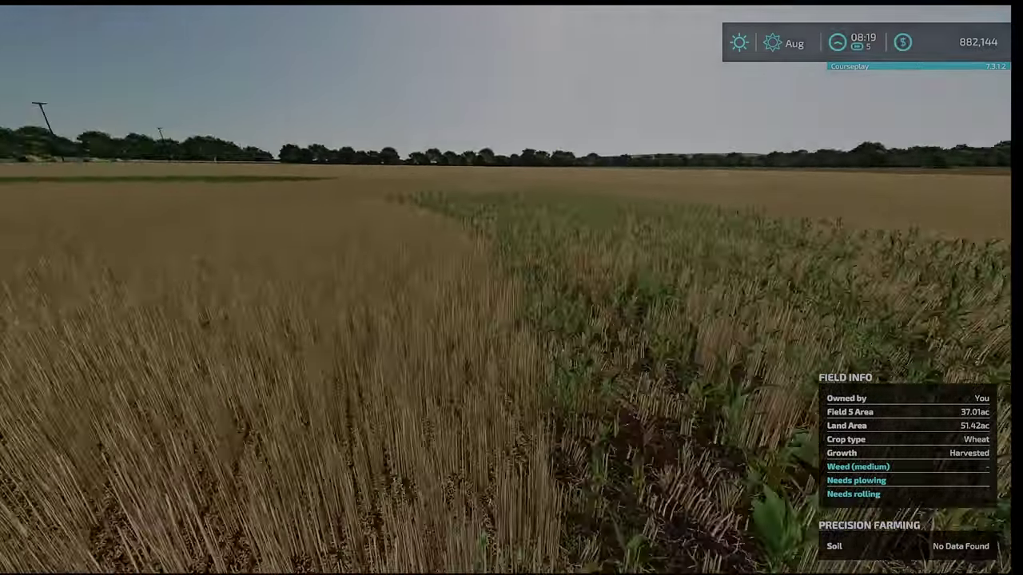
{"action": "key", "text": "w"}
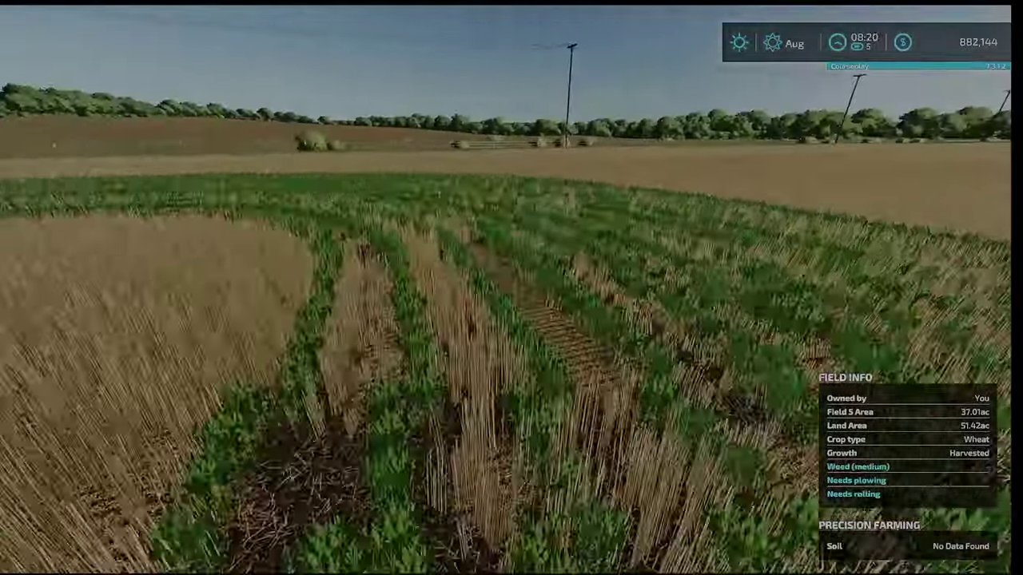
{"action": "key", "text": "w"}
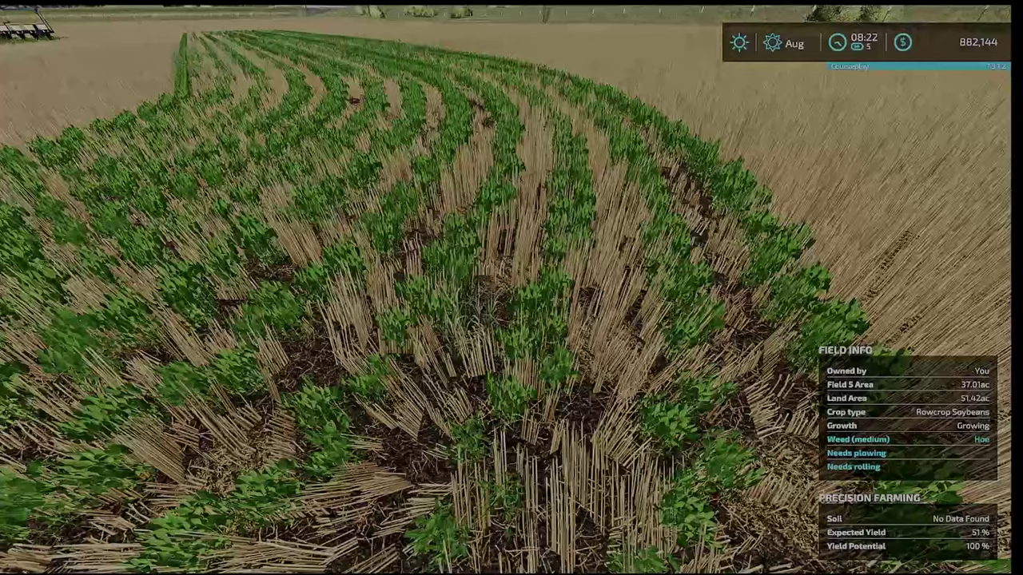
{"action": "key", "text": "w"}
{"action": "key", "text": "w"}
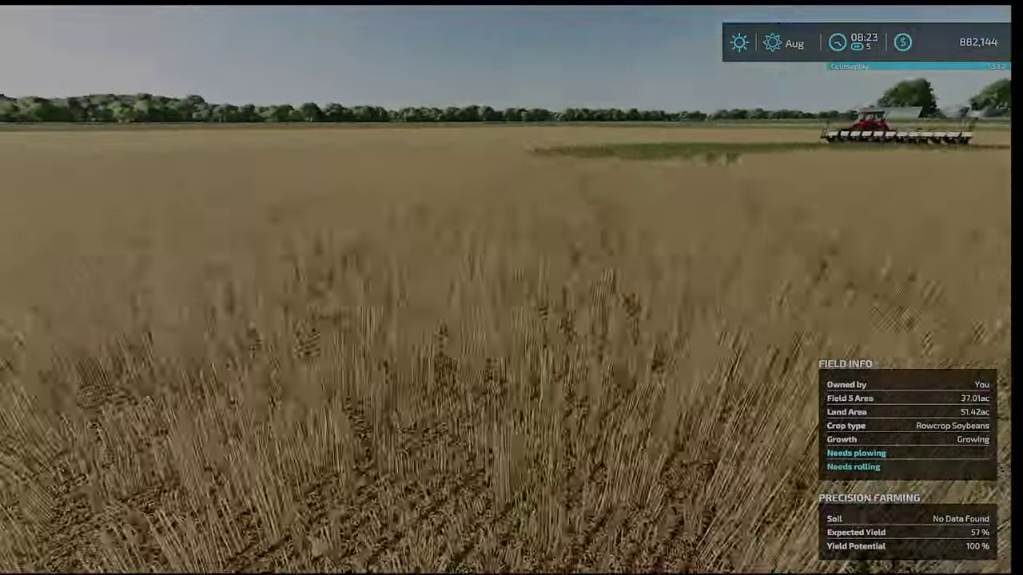
{"action": "key", "text": "w"}
{"action": "key", "text": "w"}
{"action": "key", "text": "w"}
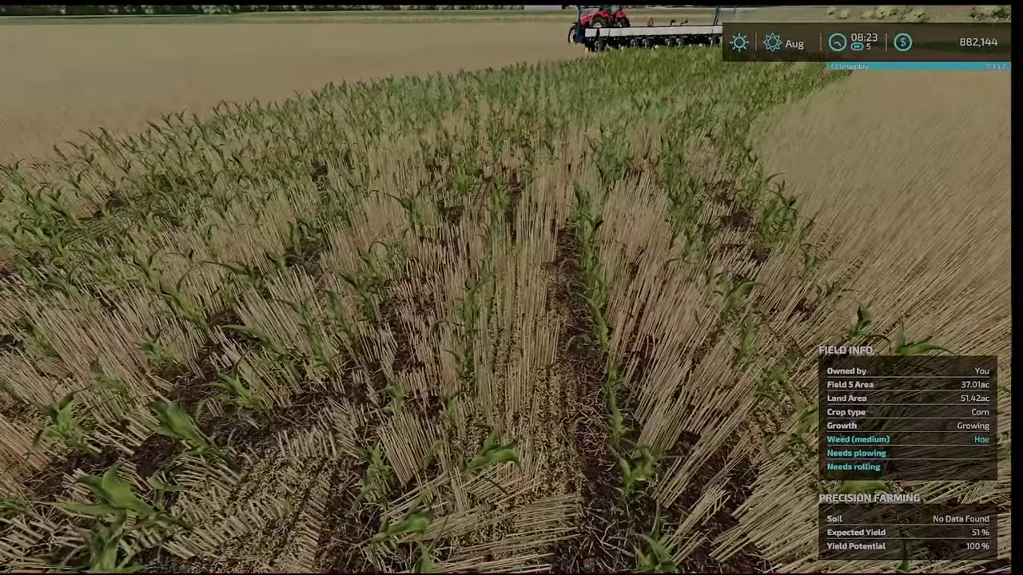
{"action": "key", "text": "w"}
{"action": "key", "text": "w"}
{"action": "key", "text": "w"}
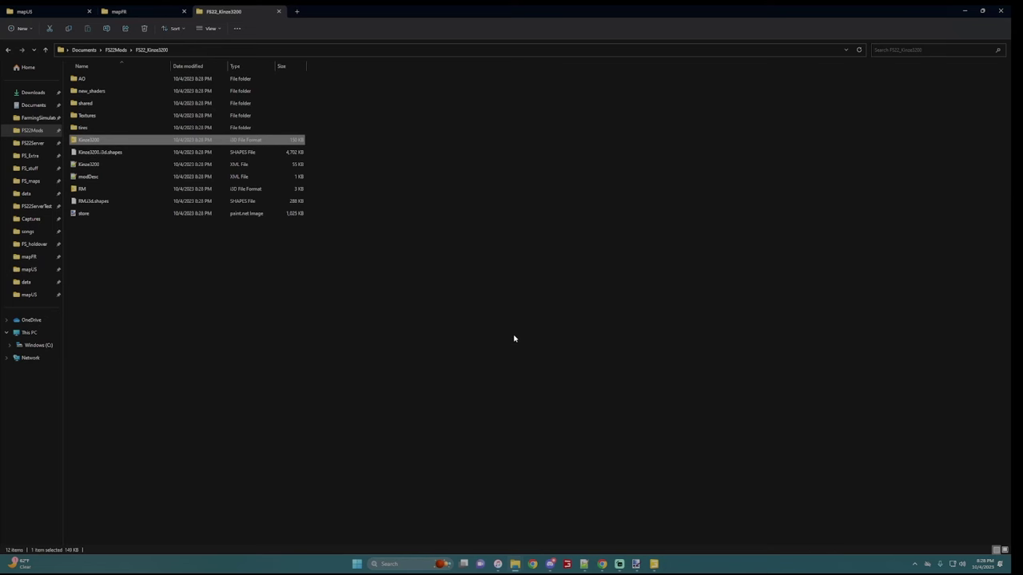
- Open the Kinze3200 i3d from FS22_Kinze3200 in GIANTS Editor, shrink the console and bring the whole planter into view
{"action": "key", "text": "Return"}
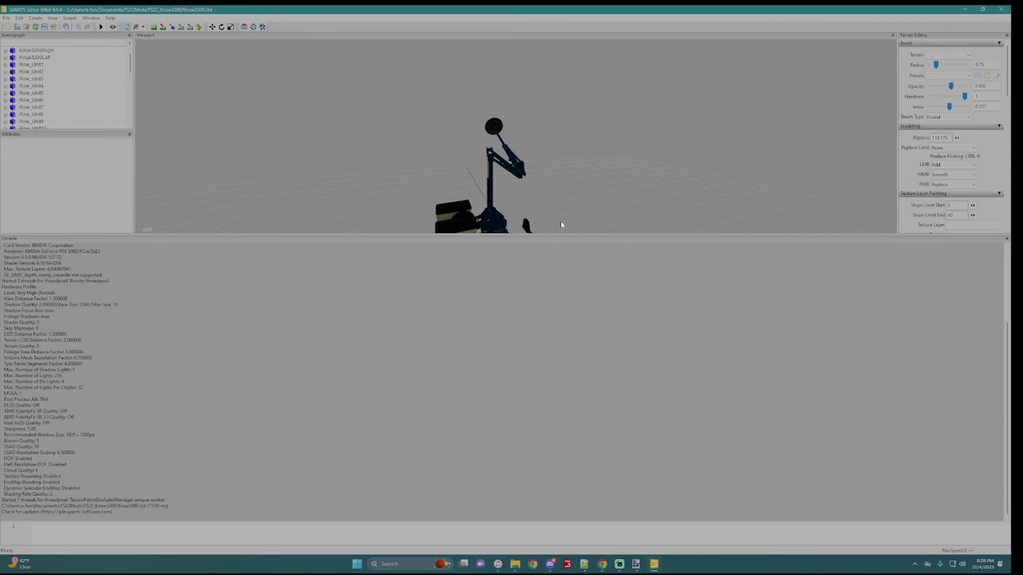
{"action": "left_click_drag", "start_coordinate": [561, 236], "coordinate": [576, 484]}
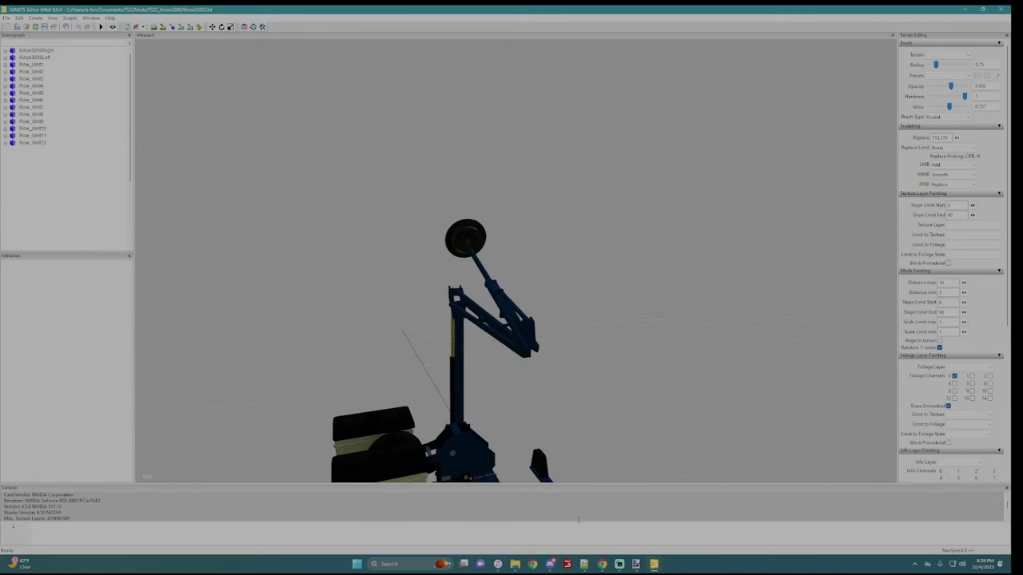
{"action": "left_click_drag", "start_coordinate": [580, 522], "coordinate": [580, 550]}
{"action": "left_click_drag", "start_coordinate": [598, 483], "coordinate": [600, 503]}
{"action": "scroll", "coordinate": [615, 266], "scroll_direction": "down", "scroll_amount": 3}
{"action": "middle_click_drag", "start_coordinate": [615, 266], "coordinate": [655, 289]}
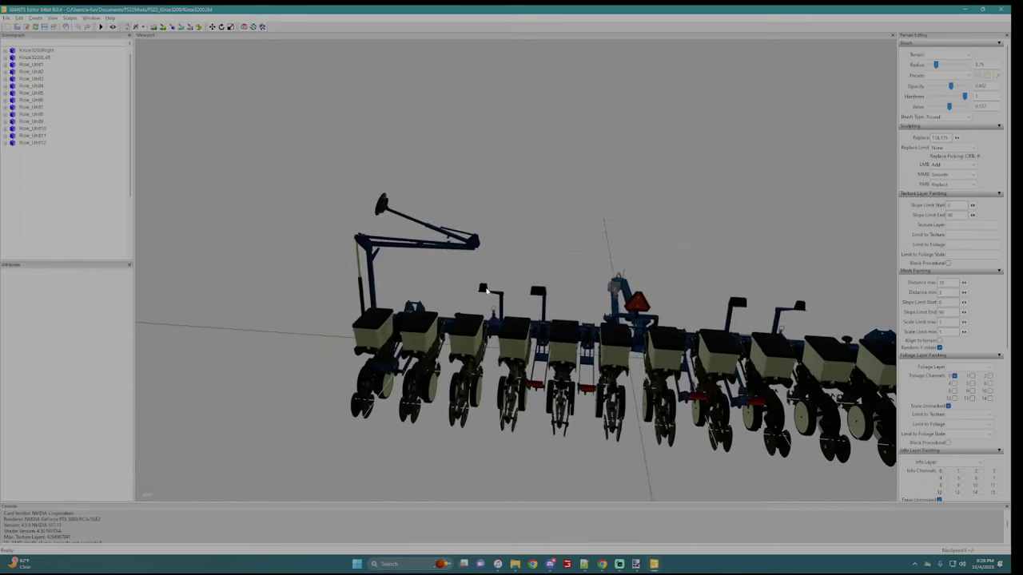
{"action": "middle_click_drag", "start_coordinate": [486, 291], "coordinate": [473, 345]}
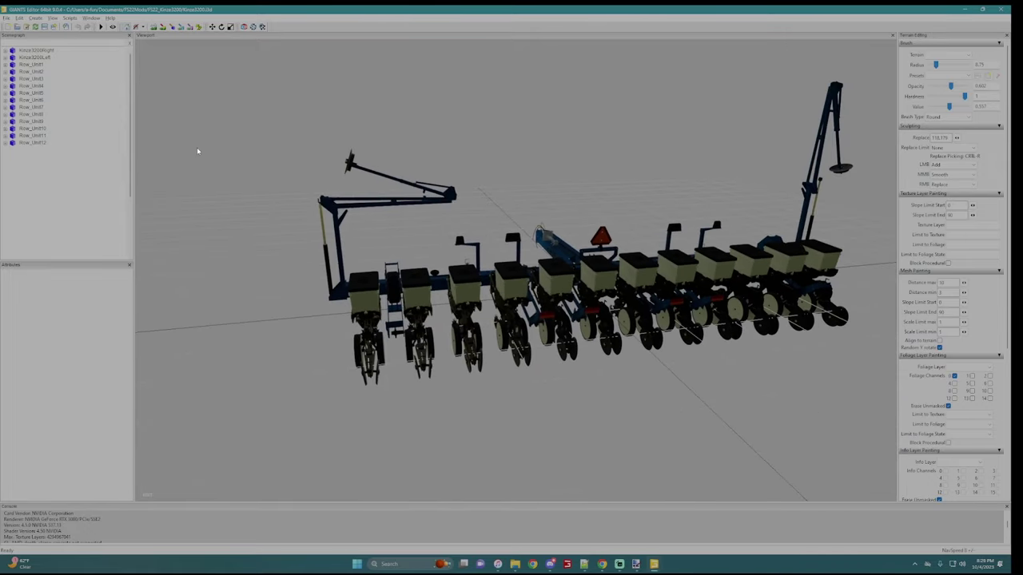
- Copy the workArea group from Kinze3200Right into the inner transform group of Row_Unit1
{"action": "left_click", "coordinate": [5, 50]}
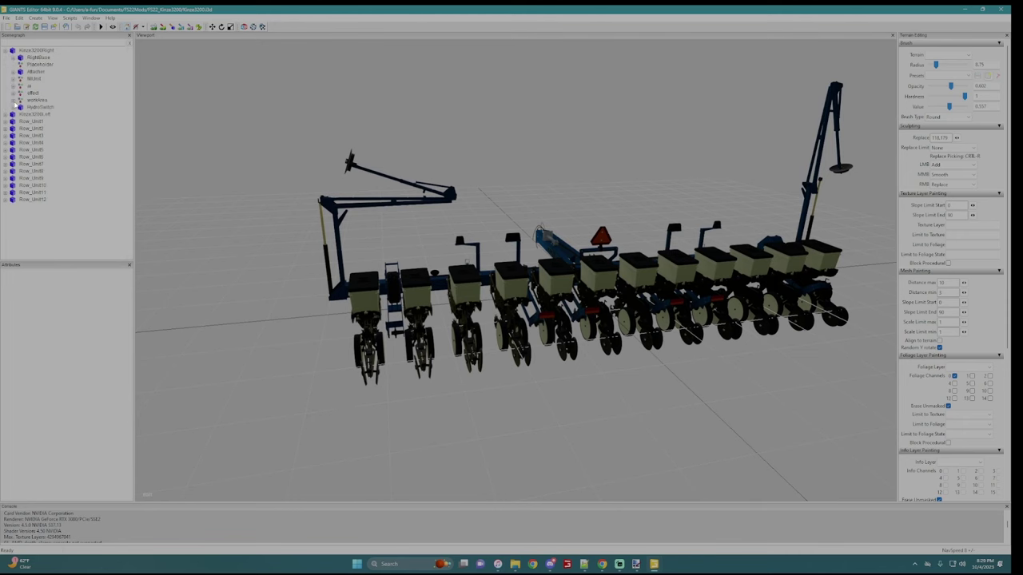
{"action": "left_click", "coordinate": [13, 100]}
{"action": "left_click", "coordinate": [38, 99]}
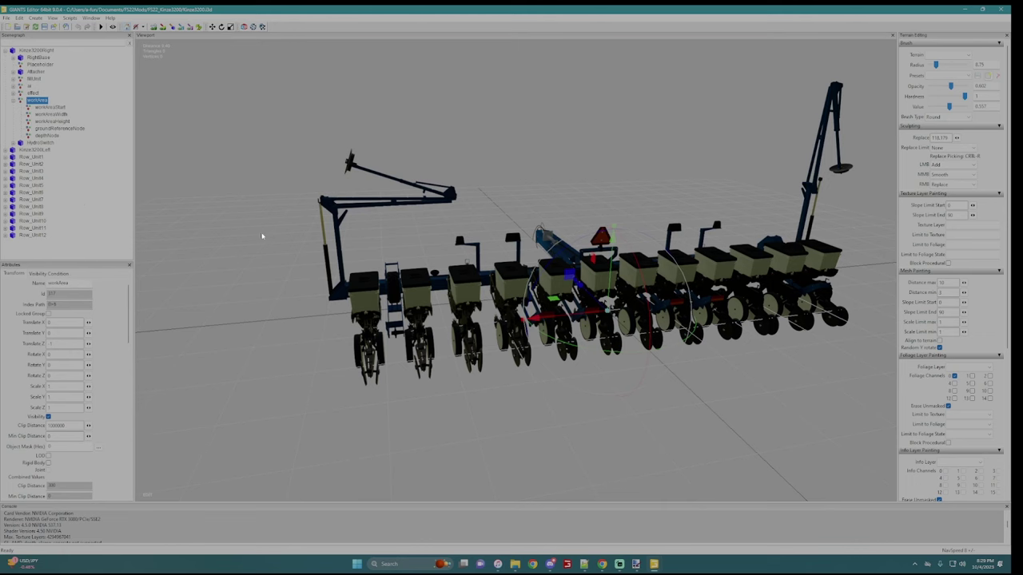
{"action": "left_click", "coordinate": [7, 158]}
{"action": "left_click", "coordinate": [14, 165]}
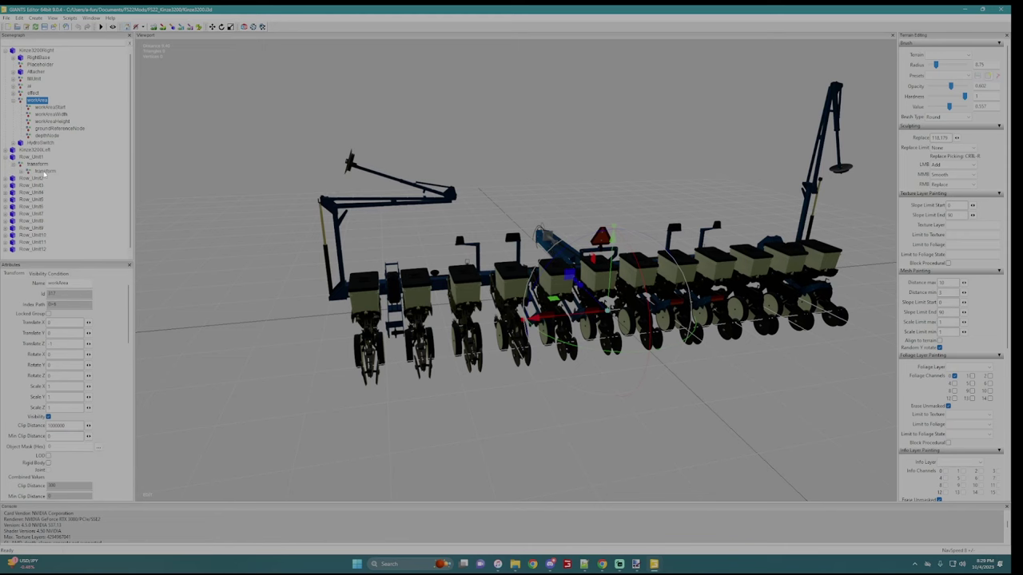
{"action": "left_click", "coordinate": [45, 173]}
{"action": "key", "text": "ctrl+v"}
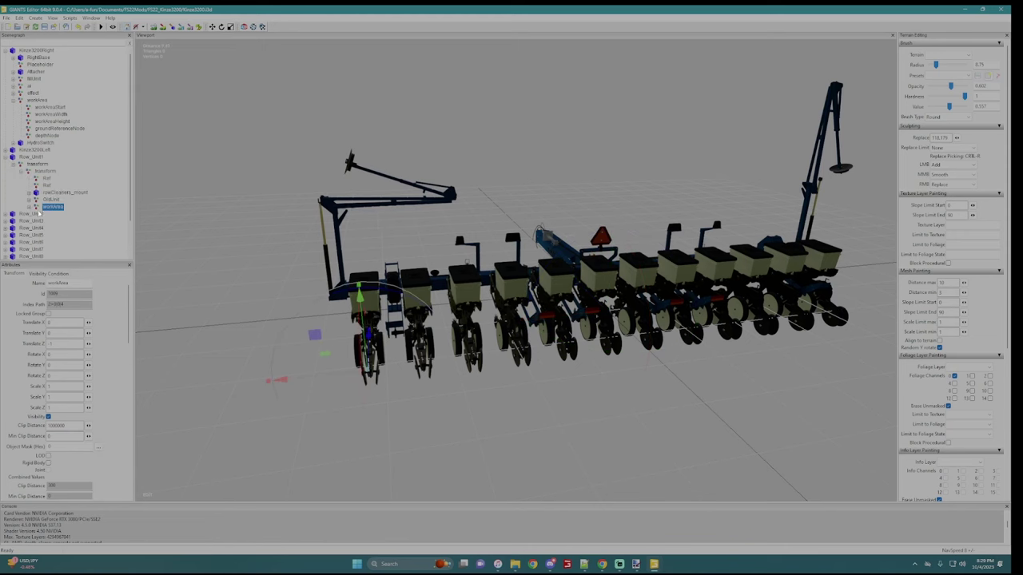
- Set Translate Z of the copied workArea group under Row_Unit1 to 0
{"action": "left_click", "coordinate": [29, 208]}
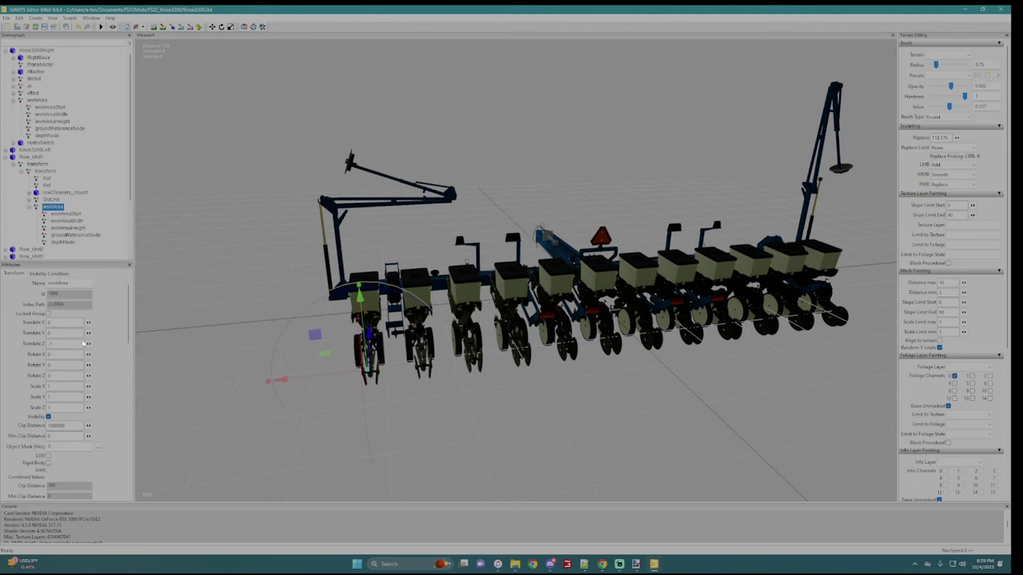
{"action": "double_click", "coordinate": [46, 344]}
{"action": "scroll", "coordinate": [462, 325], "scroll_direction": "up", "scroll_amount": 3}
{"action": "middle_click_drag", "start_coordinate": [462, 326], "coordinate": [535, 292], "text": "alt"}
{"action": "scroll", "coordinate": [509, 303], "scroll_direction": "up", "scroll_amount": 5}
{"action": "left_click_drag", "start_coordinate": [535, 293], "coordinate": [652, 271], "text": "alt"}
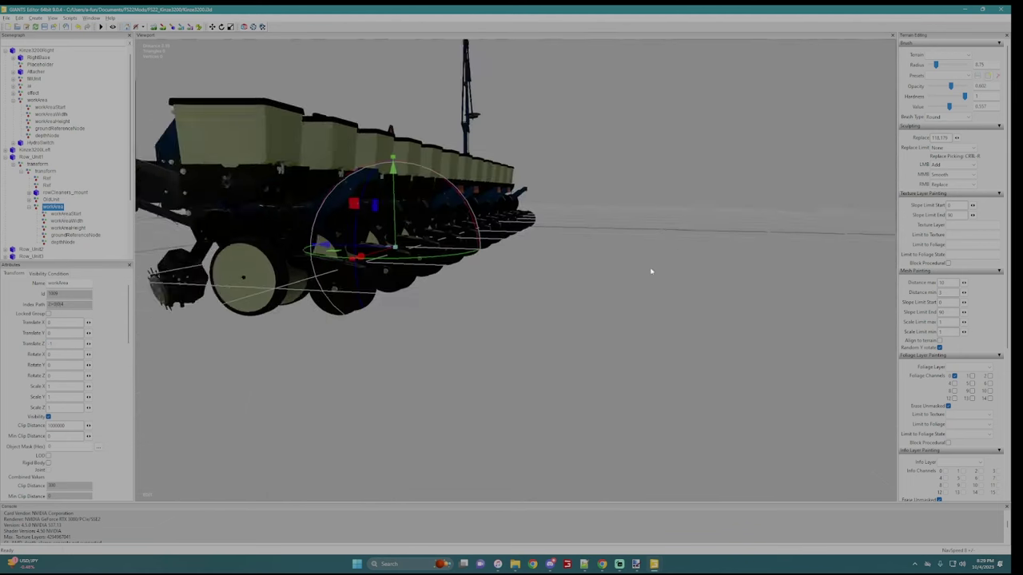
{"action": "right_click_drag", "start_coordinate": [651, 271], "coordinate": [493, 308]}
{"action": "left_click_drag", "start_coordinate": [64, 343], "coordinate": [31, 352]}
{"action": "type", "text": "0"}
{"action": "key", "text": "Return"}
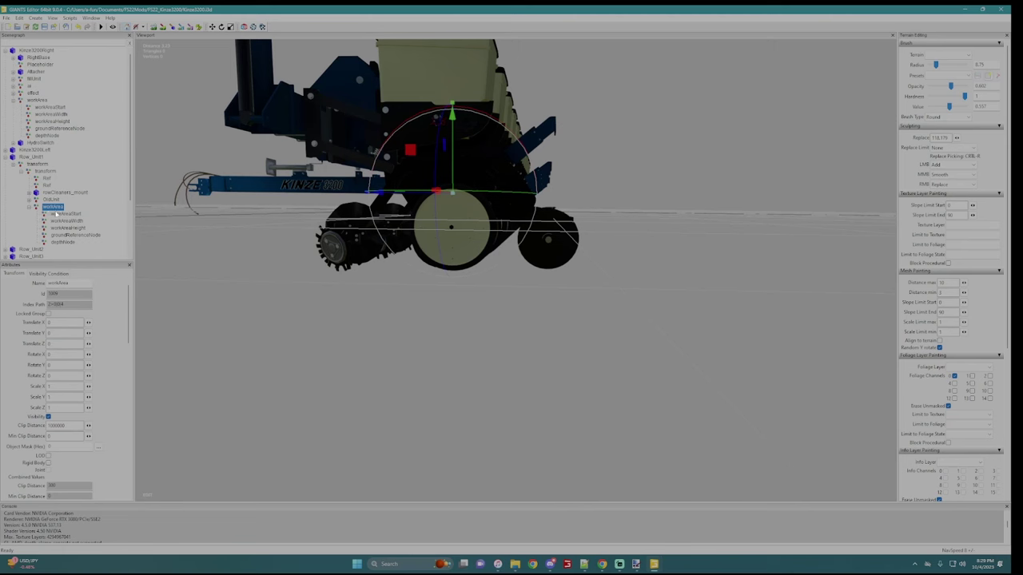
- Zero the position of Row_Unit1's workAreaStart and lower it to about -0.18 in Y
{"action": "left_click", "coordinate": [63, 214]}
{"action": "left_click_drag", "start_coordinate": [60, 345], "coordinate": [26, 323]}
{"action": "type", "text": "000"}
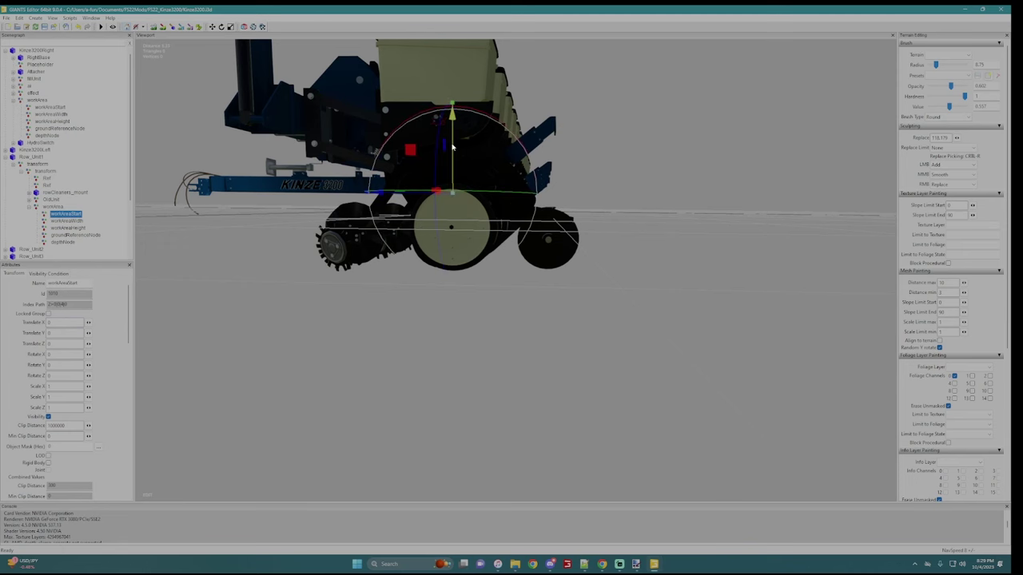
{"action": "left_click_drag", "start_coordinate": [453, 136], "coordinate": [459, 167]}
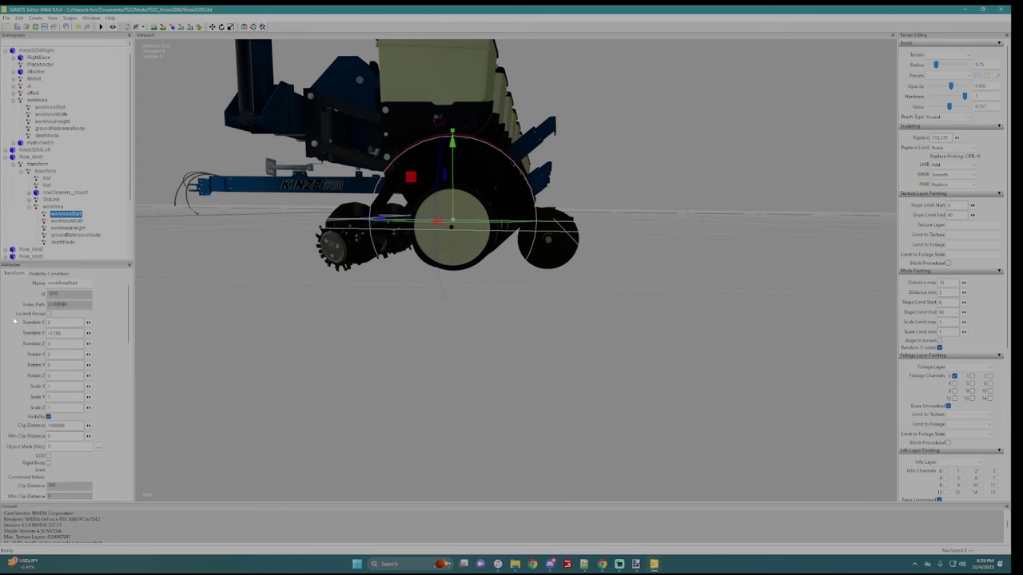
- Shift Row_Unit1's workAreaStart slightly sideways to about 0.005 in X, undoing the excess move
{"action": "left_click_drag", "start_coordinate": [67, 333], "coordinate": [13, 321]}
{"action": "left_click_drag", "start_coordinate": [424, 284], "coordinate": [283, 287], "text": "alt"}
{"action": "middle_click_drag", "start_coordinate": [282, 286], "coordinate": [316, 285]}
{"action": "left_click_drag", "start_coordinate": [427, 264], "coordinate": [423, 265]}
{"action": "key", "text": "ctrl+z"}
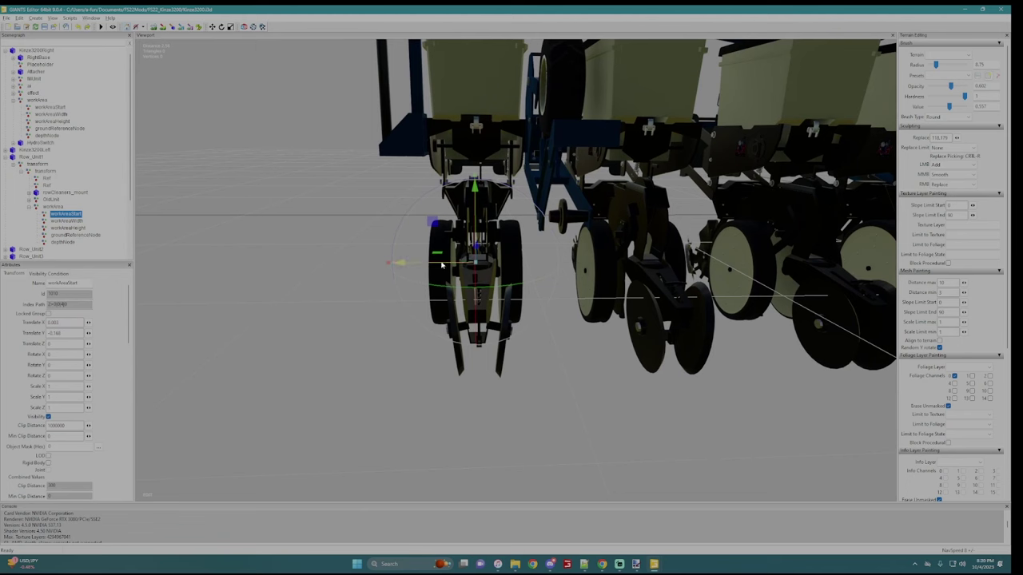
- Set the X, Y and Z translation of Row_Unit1's workAreaWidth to 0
{"action": "left_click", "coordinate": [74, 222]}
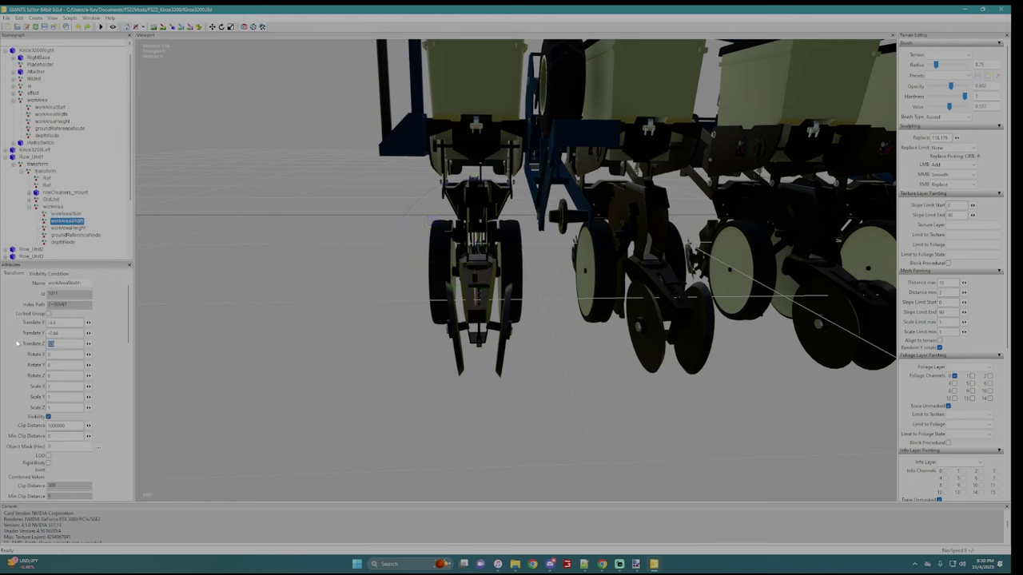
{"action": "double_click", "coordinate": [67, 333]}
{"action": "type", "text": "0"}
{"action": "double_click", "coordinate": [67, 323]}
{"action": "type", "text": "0"}
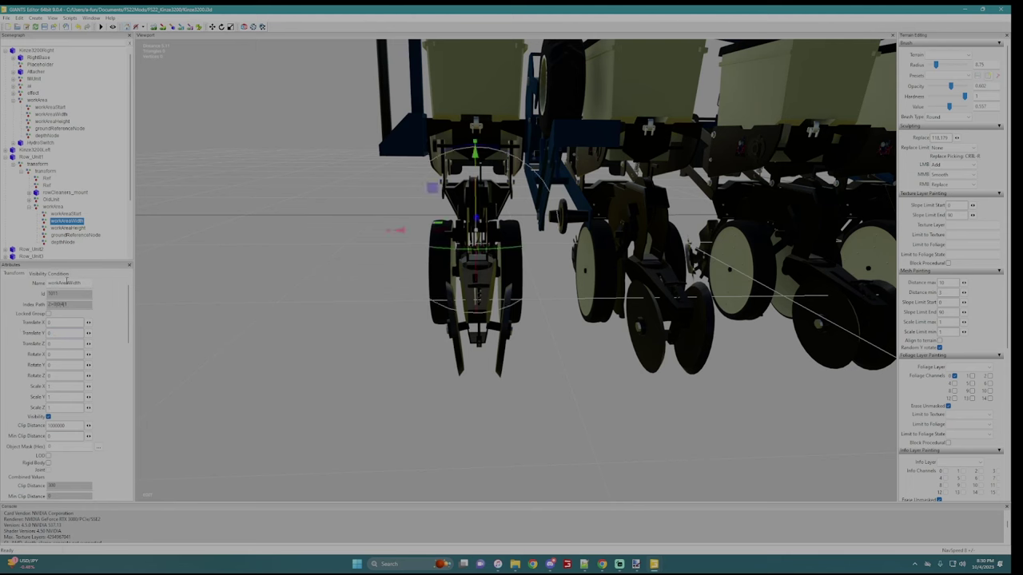
- Lower Row_Unit1's whole workArea group to about -0.24 in Y, towards the bottom of the row unit
{"action": "left_click", "coordinate": [73, 214]}
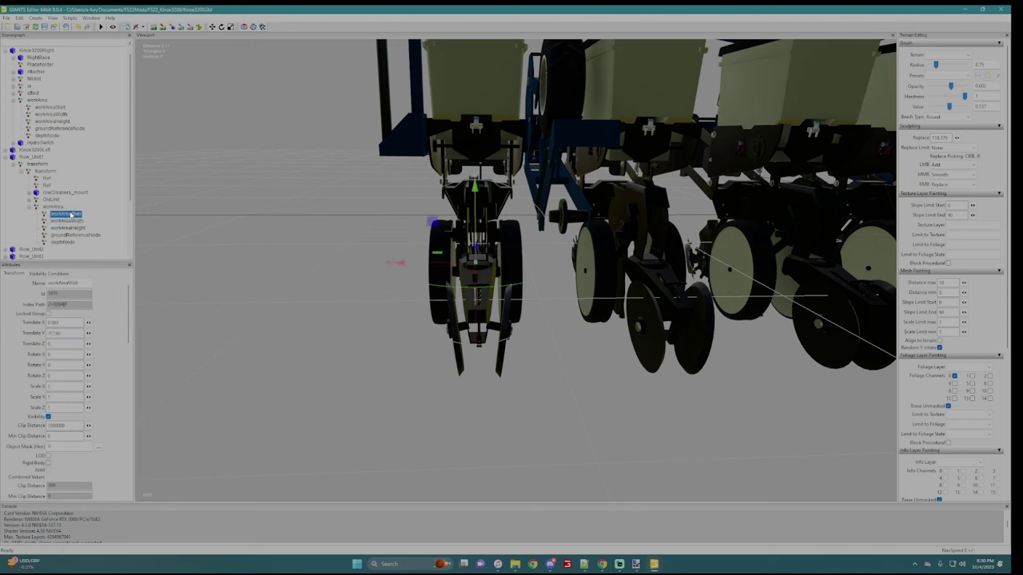
{"action": "left_click", "coordinate": [58, 207]}
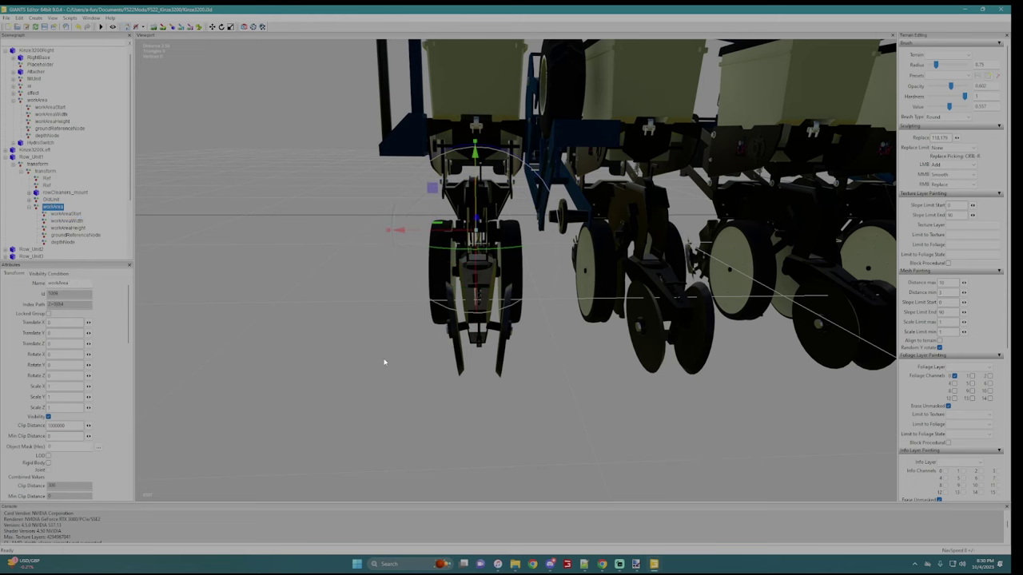
{"action": "middle_click_drag", "start_coordinate": [382, 361], "coordinate": [397, 352], "text": "alt"}
{"action": "left_click_drag", "start_coordinate": [397, 352], "coordinate": [493, 322], "text": "alt"}
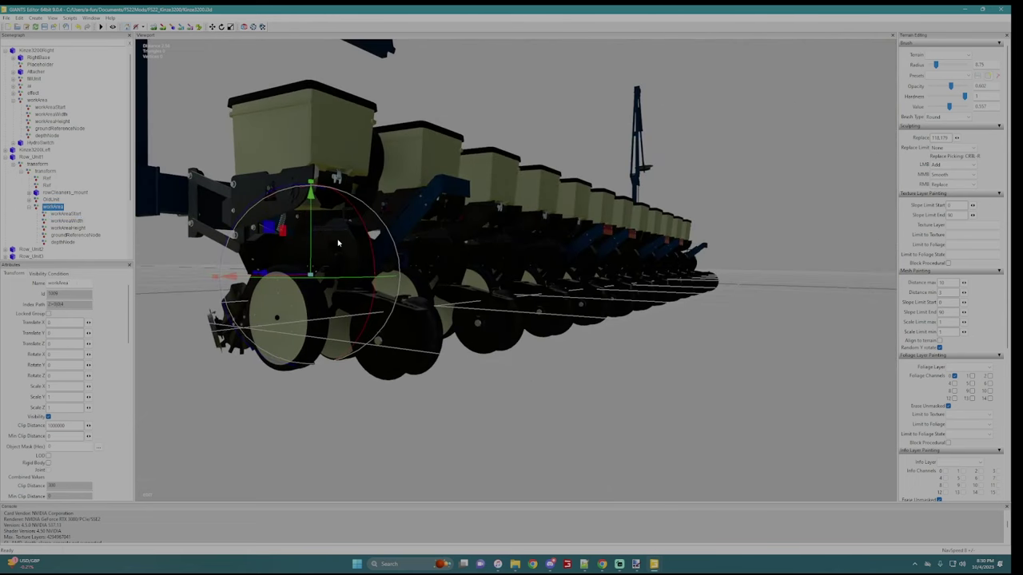
{"action": "left_click_drag", "start_coordinate": [312, 206], "coordinate": [312, 239]}
{"action": "middle_click_drag", "start_coordinate": [518, 252], "coordinate": [502, 259], "text": "alt"}
{"action": "right_click_drag", "start_coordinate": [501, 258], "coordinate": [478, 300]}
{"action": "scroll", "coordinate": [478, 301], "scroll_direction": "up", "scroll_amount": 5}
{"action": "middle_click_drag", "start_coordinate": [478, 300], "coordinate": [497, 290], "text": "alt"}
{"action": "left_click_drag", "start_coordinate": [497, 291], "coordinate": [415, 292], "text": "alt"}
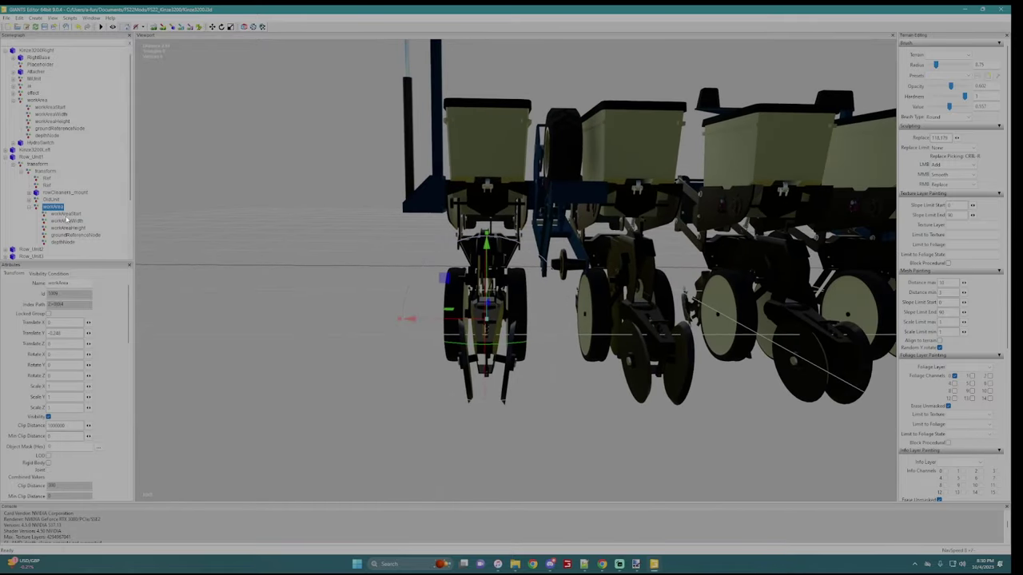
- Set workAreaStart's Translate Y to 0 and workAreaWidth's Translate X to -0.005 in Row_Unit1
{"action": "left_click", "coordinate": [66, 214]}
{"action": "double_click", "coordinate": [55, 332]}
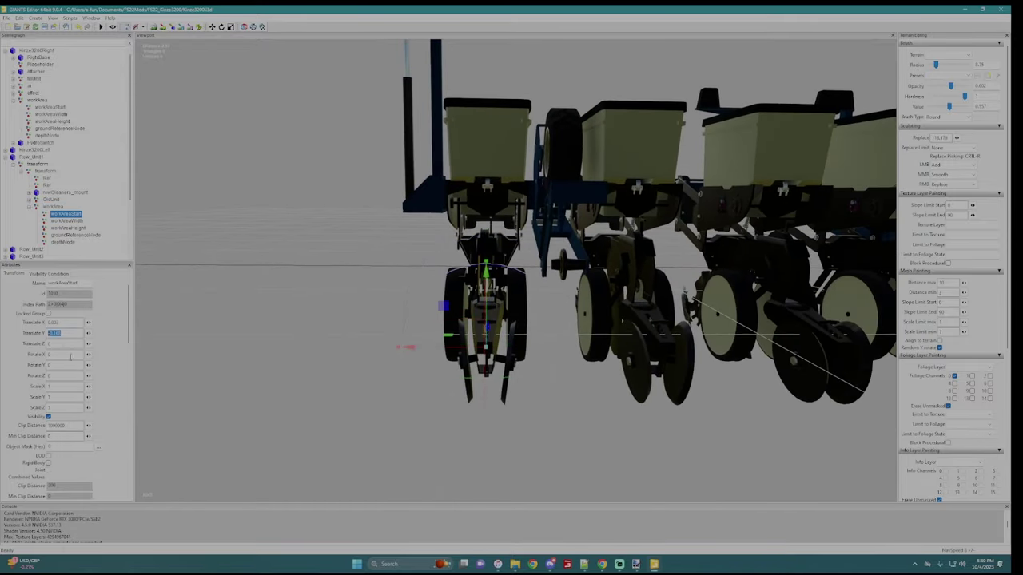
{"action": "type", "text": "0"}
{"action": "key", "text": "Return"}
{"action": "left_click", "coordinate": [67, 222]}
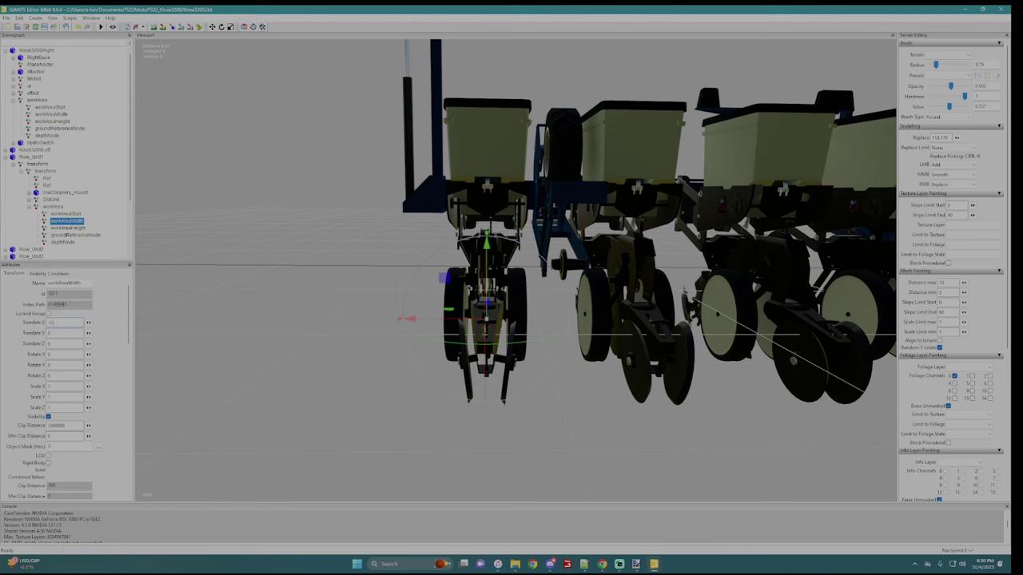
{"action": "type", "text": "-0.005"}
- Move Row_Unit1's workAreaHeight backward and set its Translate Z to -0.1
{"action": "left_click_drag", "start_coordinate": [458, 326], "coordinate": [463, 322]}
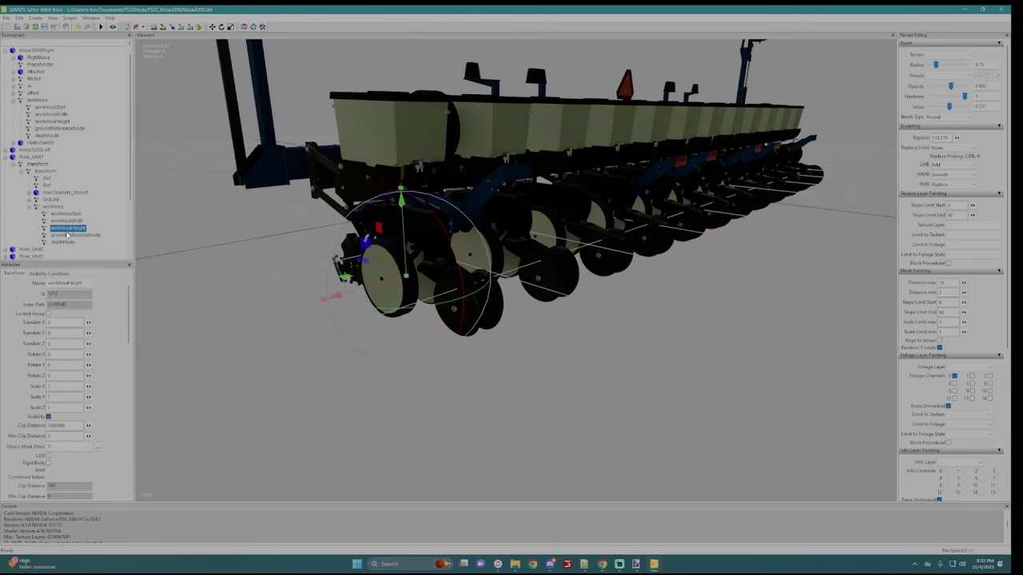
{"action": "left_click_drag", "start_coordinate": [383, 268], "coordinate": [378, 289]}
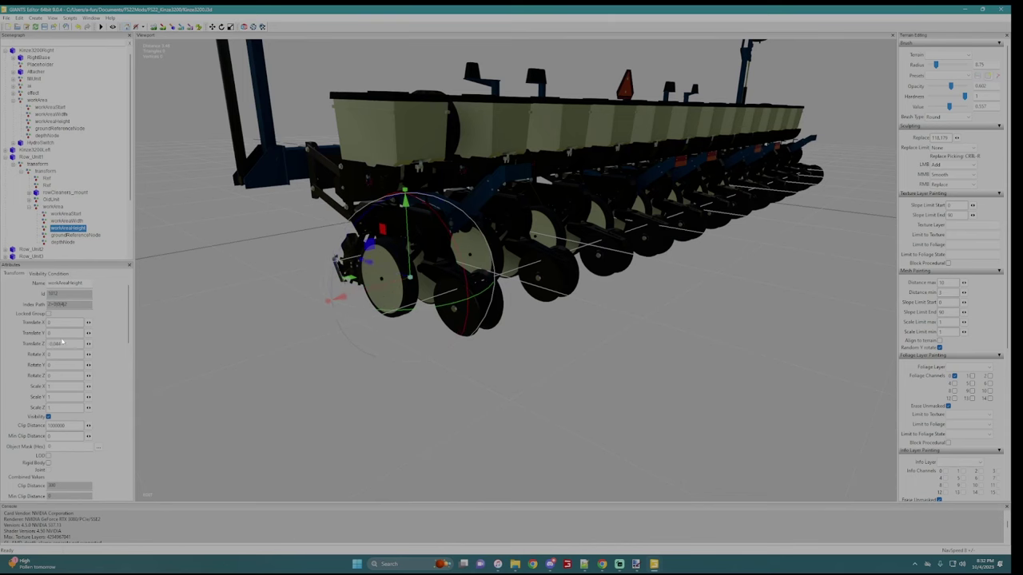
{"action": "left_click_drag", "start_coordinate": [66, 343], "coordinate": [52, 348]}
{"action": "type", "text": ".5"}
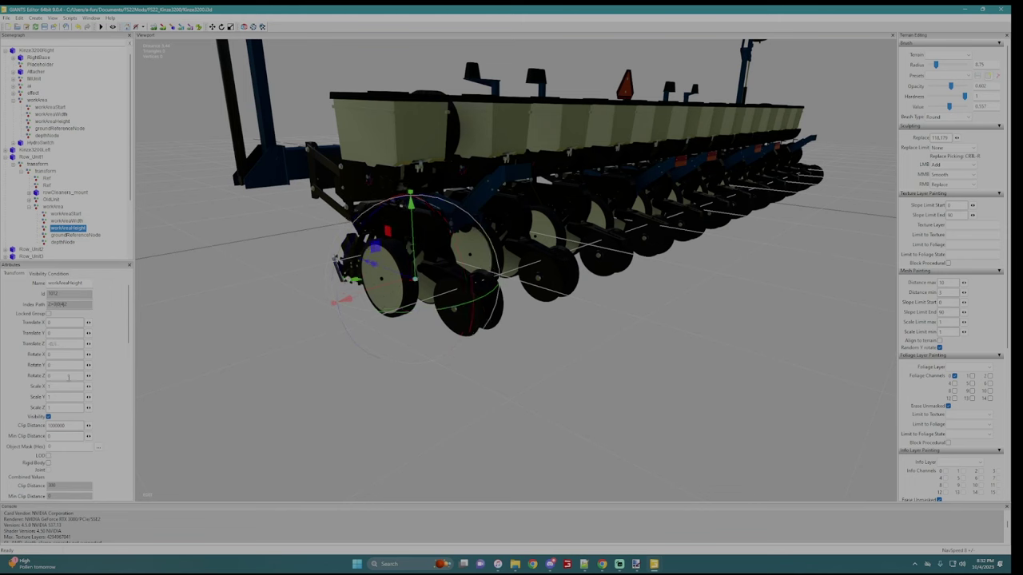
- Raise Row_Unit1's groundReferenceNode to about 0.025 in Y
{"action": "left_click", "coordinate": [76, 237]}
{"action": "left_click_drag", "start_coordinate": [297, 335], "coordinate": [410, 349], "text": "alt"}
{"action": "middle_click_drag", "start_coordinate": [409, 348], "coordinate": [389, 337], "text": "alt"}
{"action": "left_click_drag", "start_coordinate": [341, 307], "coordinate": [334, 258]}
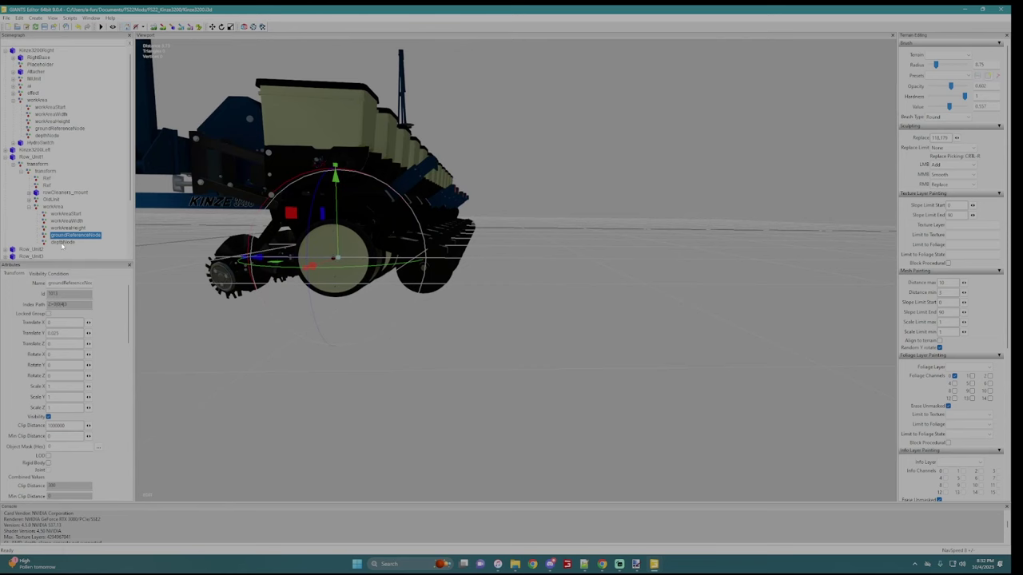
- Adjust the heights of depthNode and groundReferenceNode in Row_Unit1's workArea group
{"action": "key", "text": "Down"}
{"action": "mouse_move", "coordinate": [334, 306]}
{"action": "left_mouse_down"}
{"action": "mouse_move", "coordinate": [341, 284]}
{"action": "mouse_move", "coordinate": [340, 294]}
{"action": "left_mouse_up"}
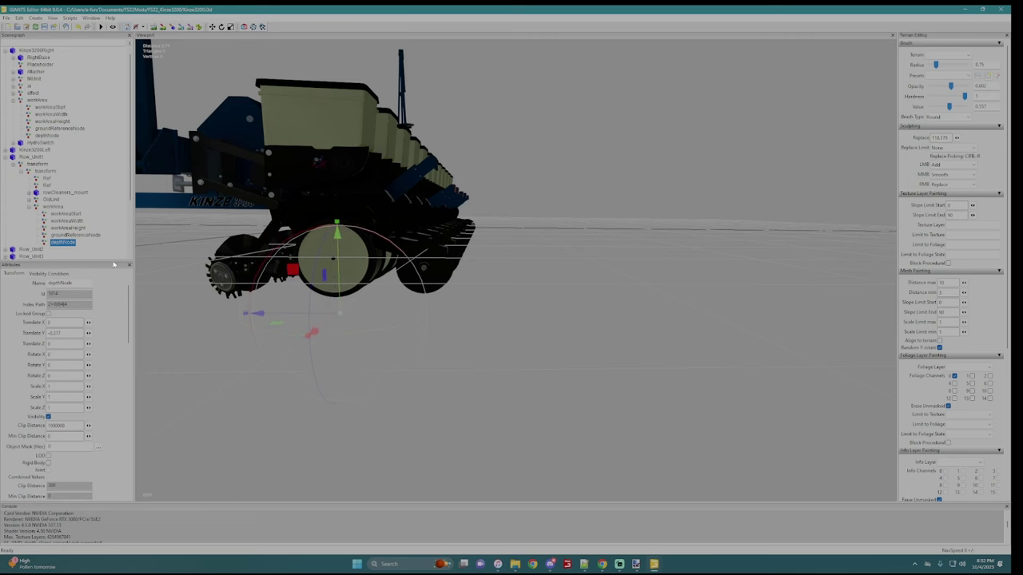
{"action": "left_click", "coordinate": [85, 236]}
{"action": "mouse_move", "coordinate": [345, 240]}
{"action": "left_mouse_down"}
{"action": "mouse_move", "coordinate": [341, 248]}
{"action": "mouse_move", "coordinate": [342, 237]}
{"action": "left_mouse_up"}
{"action": "left_click", "coordinate": [64, 242]}
{"action": "left_click_drag", "start_coordinate": [517, 242], "coordinate": [435, 305], "text": "alt"}
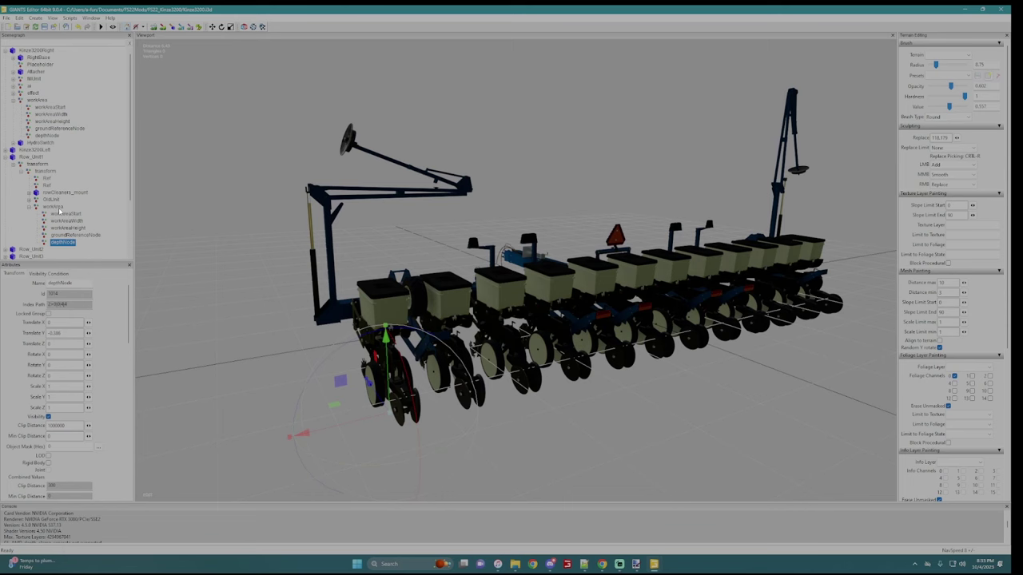
- Copy Row_Unit1's finished workArea group and paste it under Row_Unit12's inner transform, after OldUnit
{"action": "left_click_drag", "start_coordinate": [349, 249], "coordinate": [255, 335], "text": "alt"}
{"action": "middle_click_drag", "start_coordinate": [256, 351], "coordinate": [462, 316], "text": "alt"}
{"action": "scroll", "coordinate": [44, 99], "scroll_direction": "down", "scroll_amount": 4}
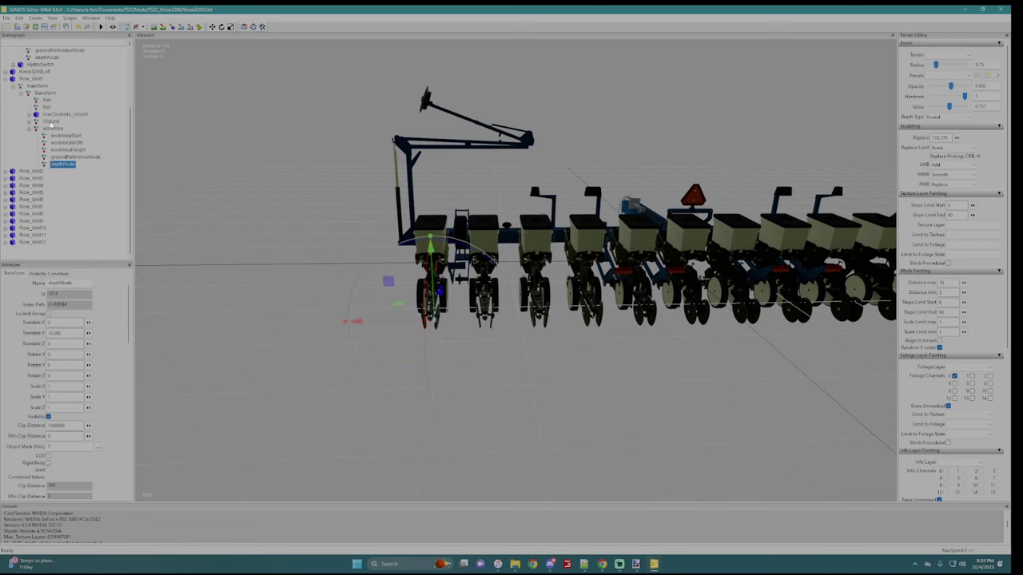
{"action": "left_click", "coordinate": [53, 130]}
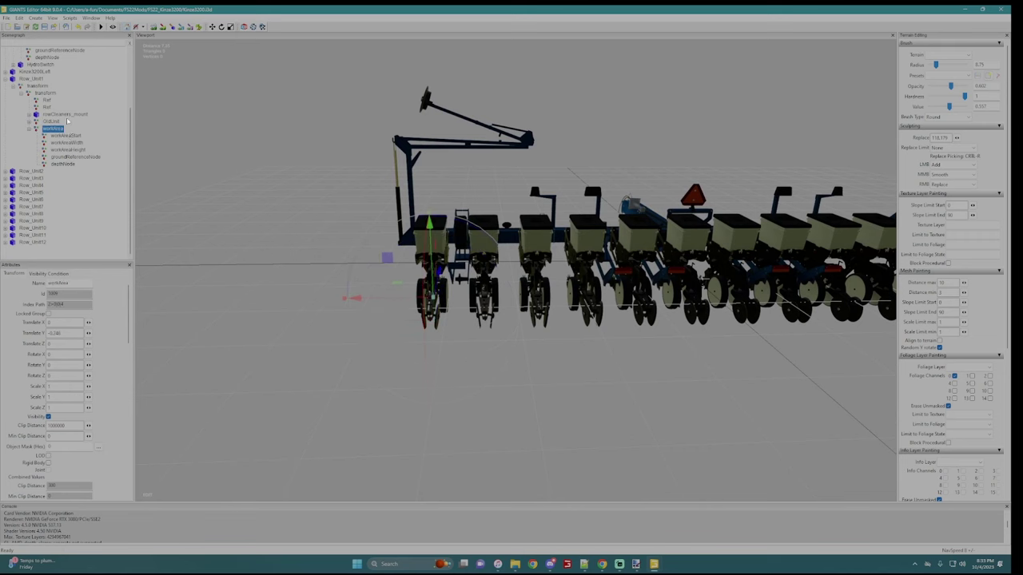
{"action": "left_click", "coordinate": [6, 242]}
{"action": "left_click", "coordinate": [18, 249]}
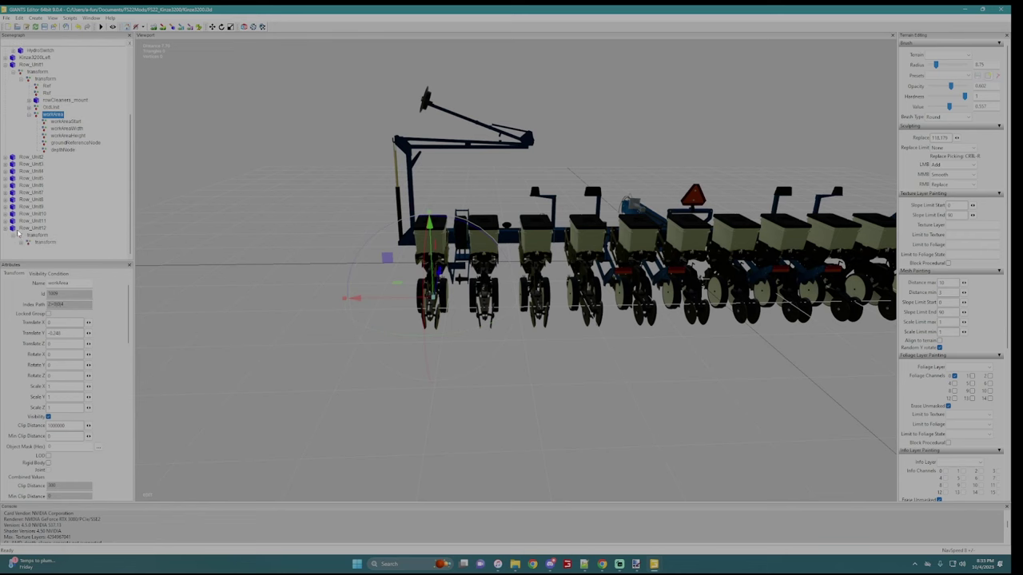
{"action": "left_click", "coordinate": [22, 243]}
{"action": "scroll", "coordinate": [71, 239], "scroll_direction": "down", "scroll_amount": 2}
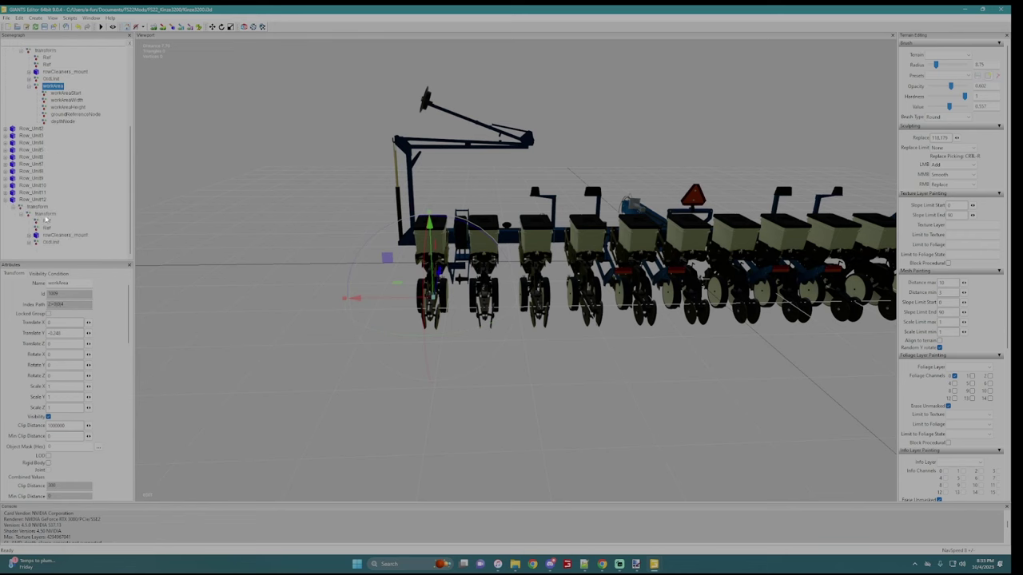
{"action": "left_click", "coordinate": [43, 214]}
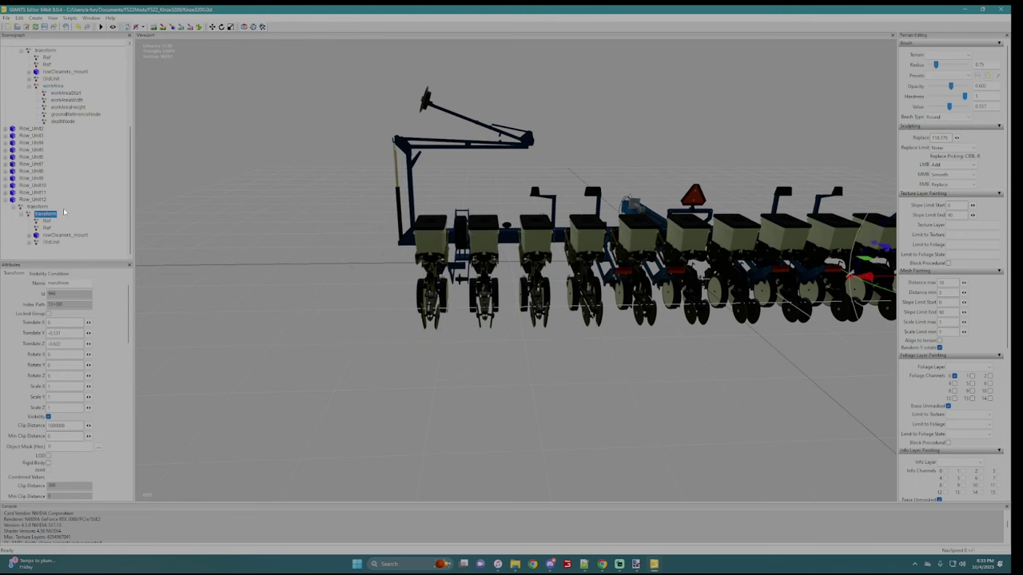
{"action": "key", "text": "ctrl+v"}
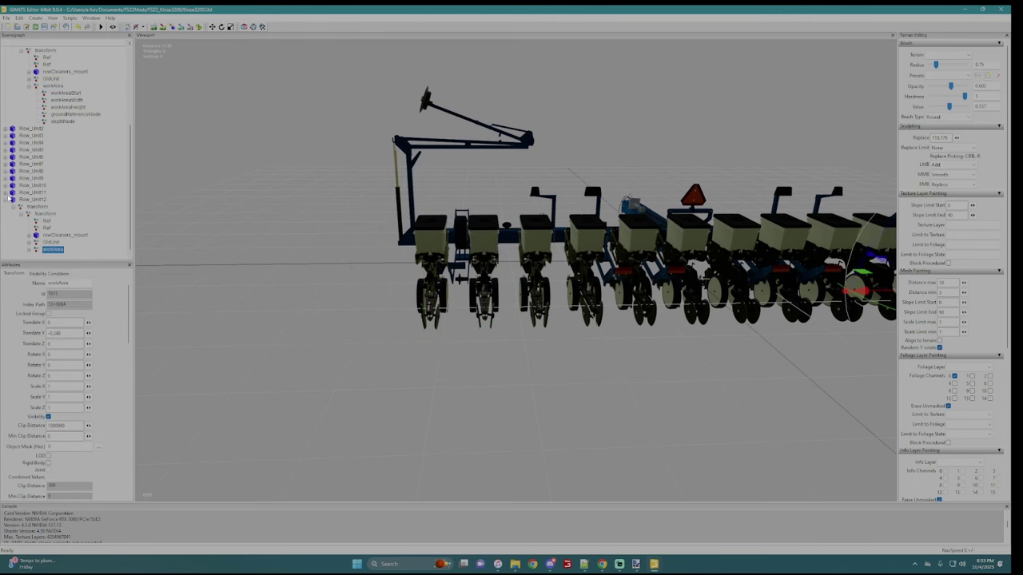
- Try to paste the copied workArea group into Row_Unit11
{"action": "left_click", "coordinate": [6, 193]}
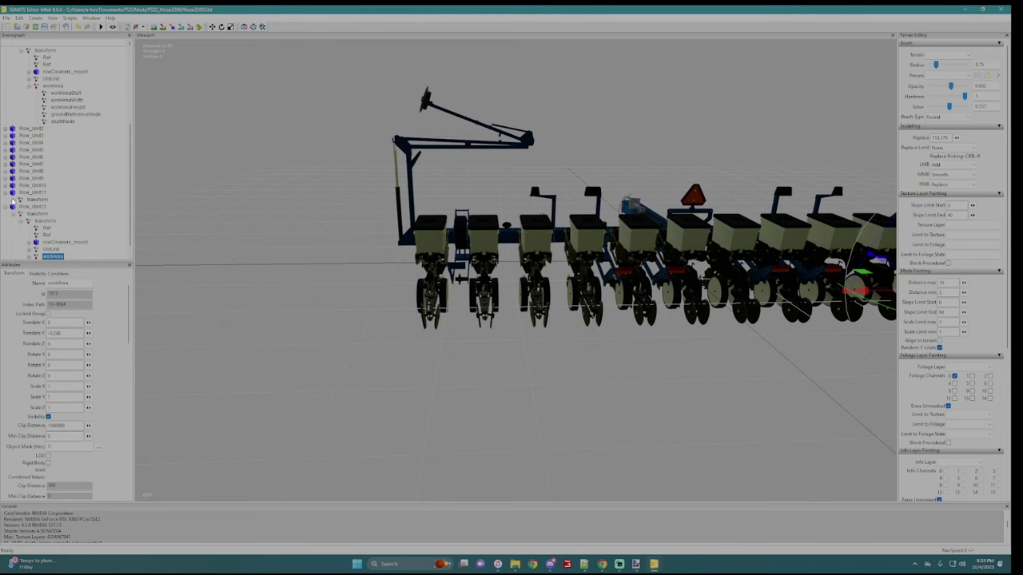
{"action": "left_click", "coordinate": [13, 200]}
{"action": "left_click", "coordinate": [40, 208]}
{"action": "key", "text": "ctrl+v"}
{"action": "left_click", "coordinate": [5, 136]}
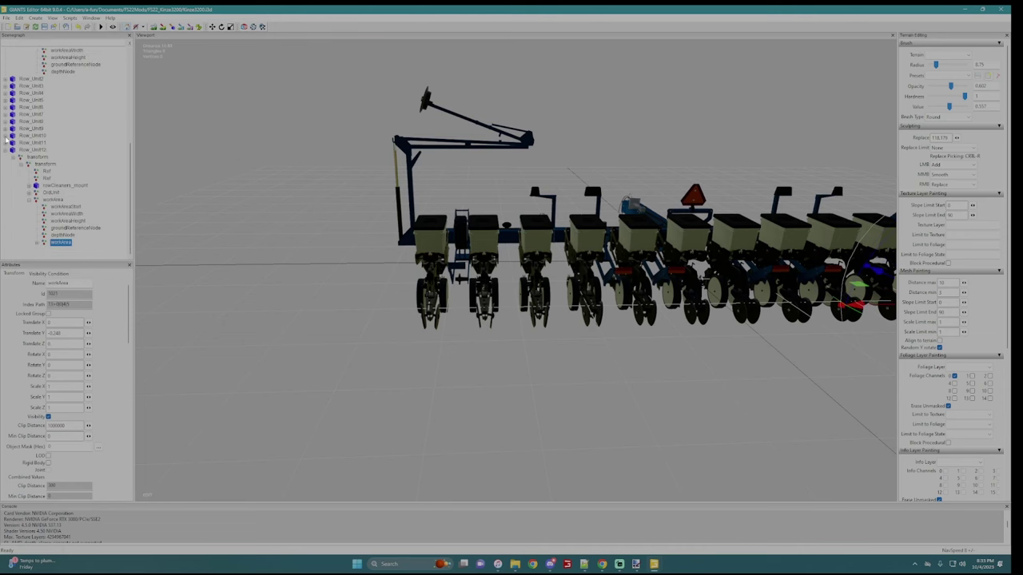
- Paste the workArea group under Row_Unit11's inner transform and delete the stray workArea nested inside Row_Unit12's workArea
{"action": "left_click", "coordinate": [6, 144]}
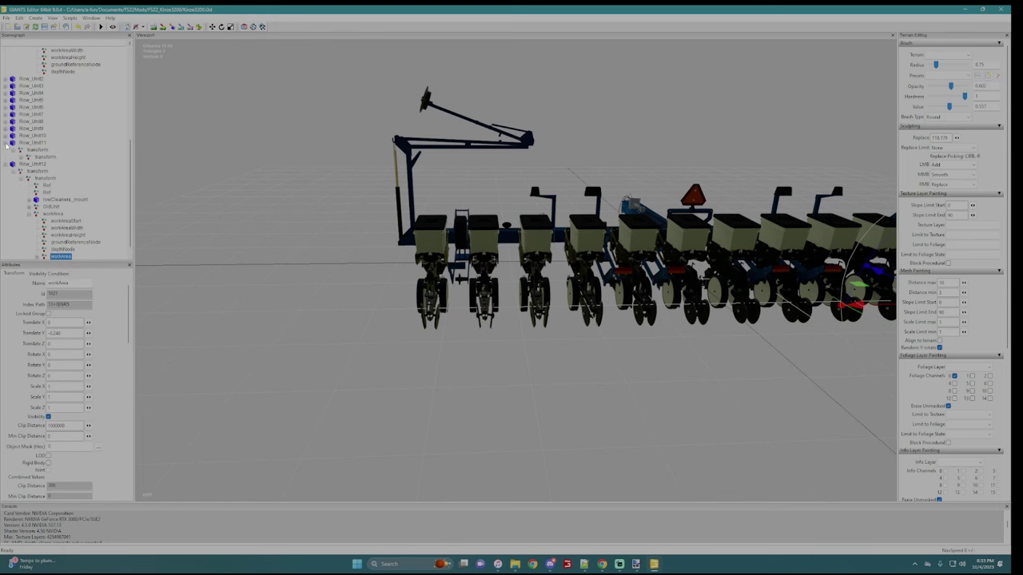
{"action": "left_click", "coordinate": [23, 159]}
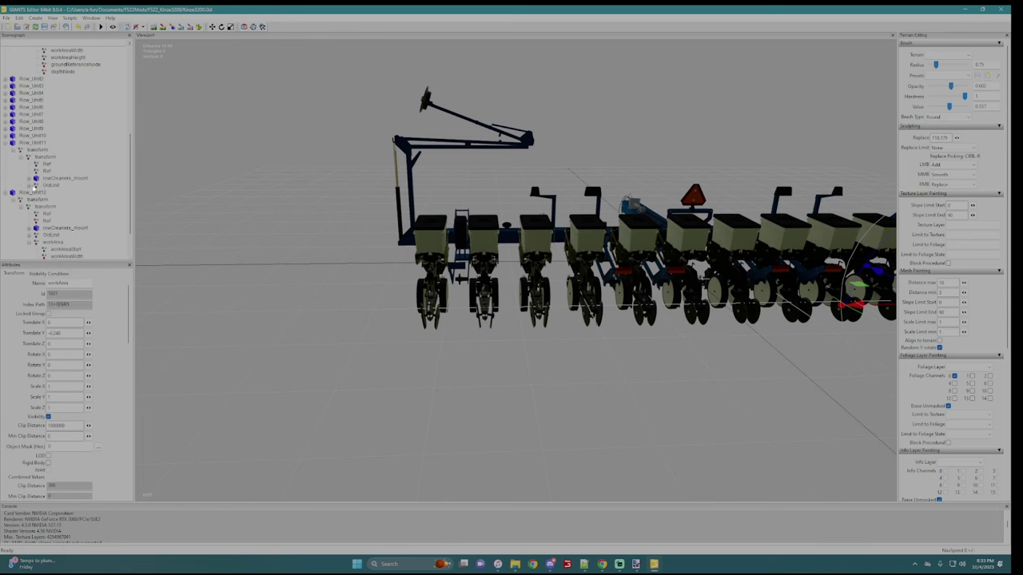
{"action": "left_click", "coordinate": [45, 157]}
{"action": "key", "text": "ctrl+v"}
{"action": "scroll", "coordinate": [55, 200], "scroll_direction": "down", "scroll_amount": 3}
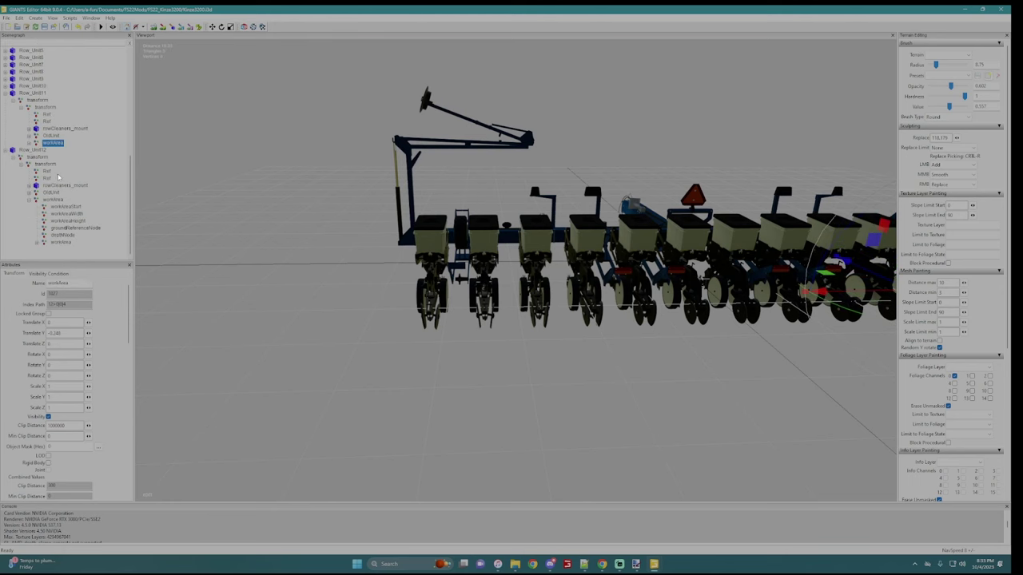
{"action": "left_click", "coordinate": [60, 244]}
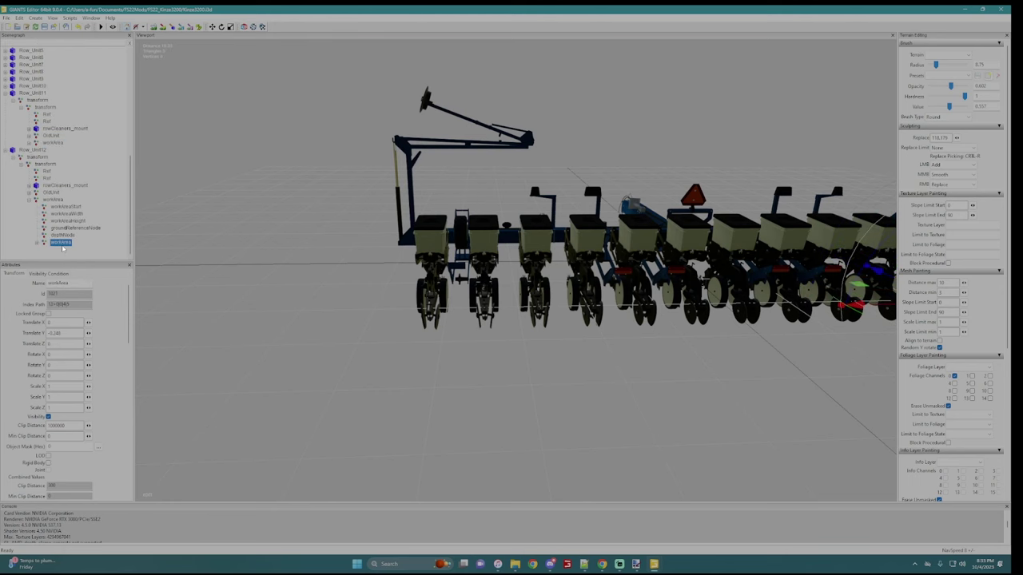
{"action": "key", "text": "Delete"}
- Paste the workArea group into the inner transforms of the remaining row units, Row_Unit10 through Row_Unit2, and save the i3d
{"action": "scroll", "coordinate": [62, 249], "scroll_direction": "up", "scroll_amount": 3}
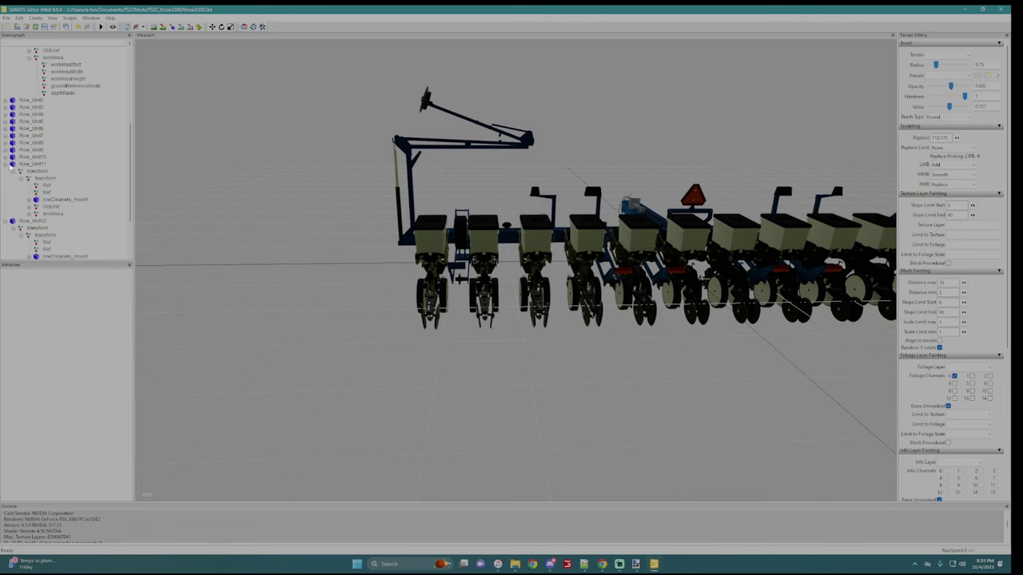
{"action": "left_click", "coordinate": [5, 159]}
{"action": "key", "text": "ctrl+z"}
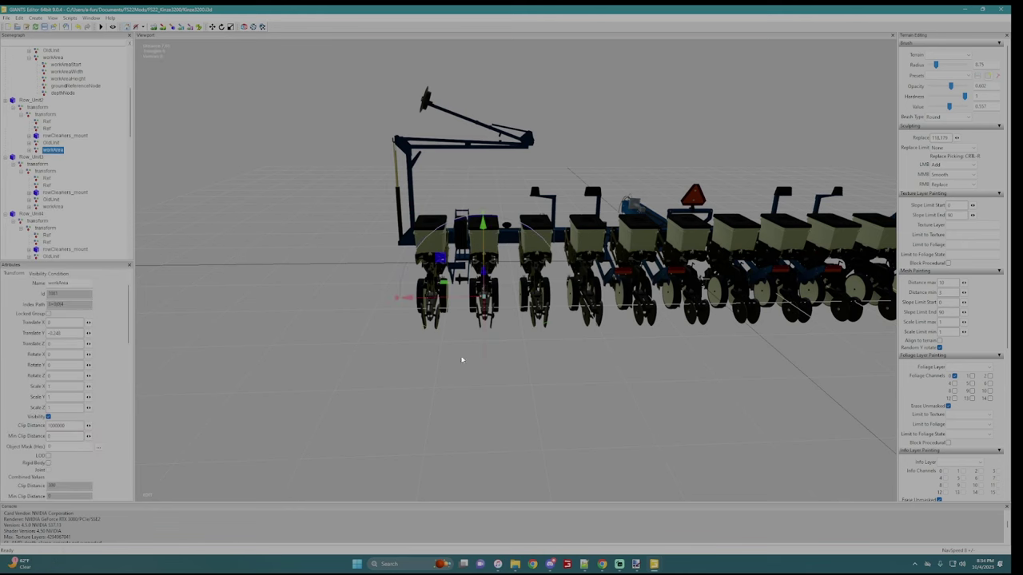
{"action": "key", "text": "ctrl+s"}
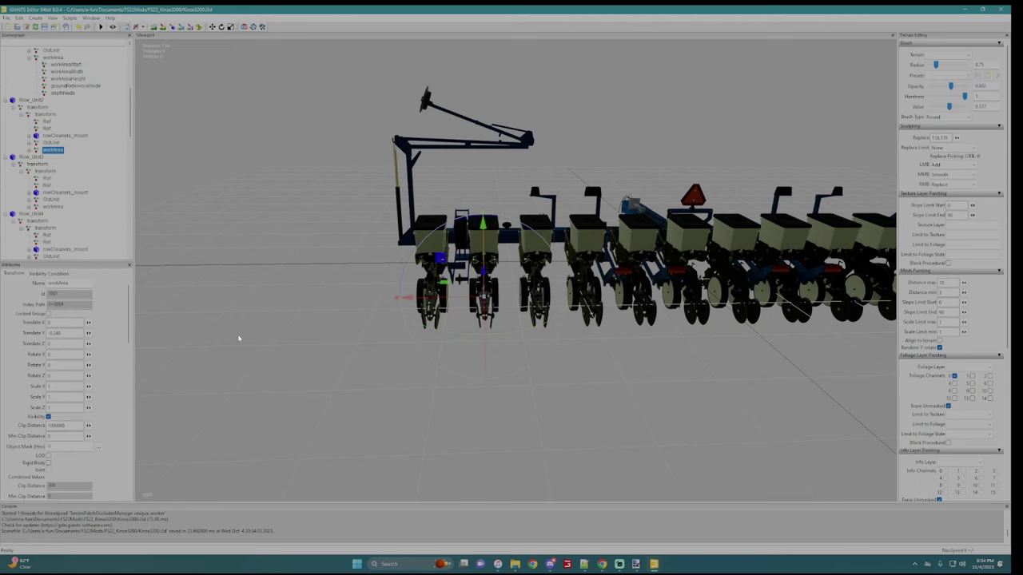
- Close the second GIANTS Editor window, keeping the one with the edited planter open
{"action": "mouse_move", "coordinate": [654, 564]}
{"action": "left_click", "coordinate": [685, 525]}
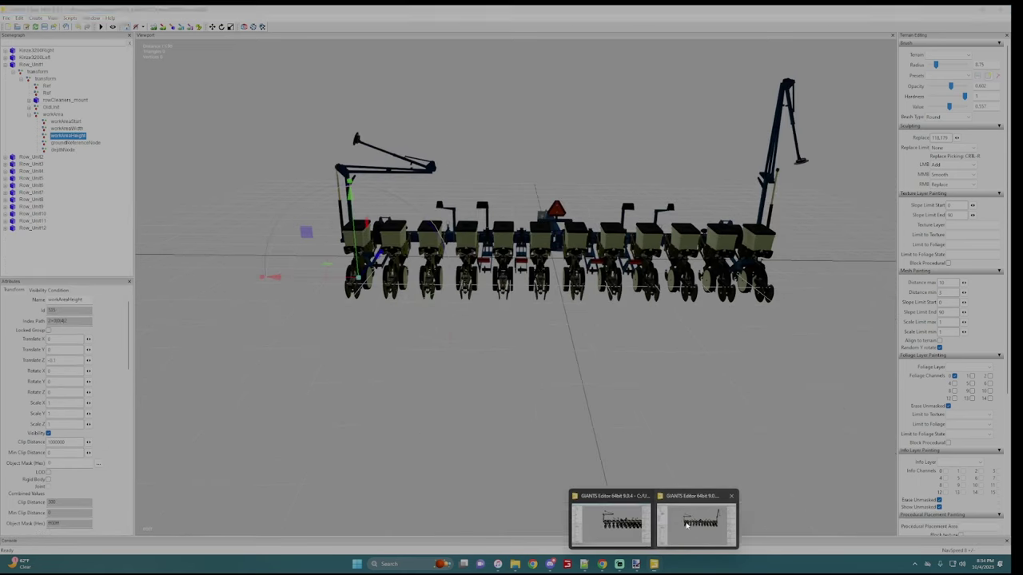
{"action": "left_click", "coordinate": [991, 11]}
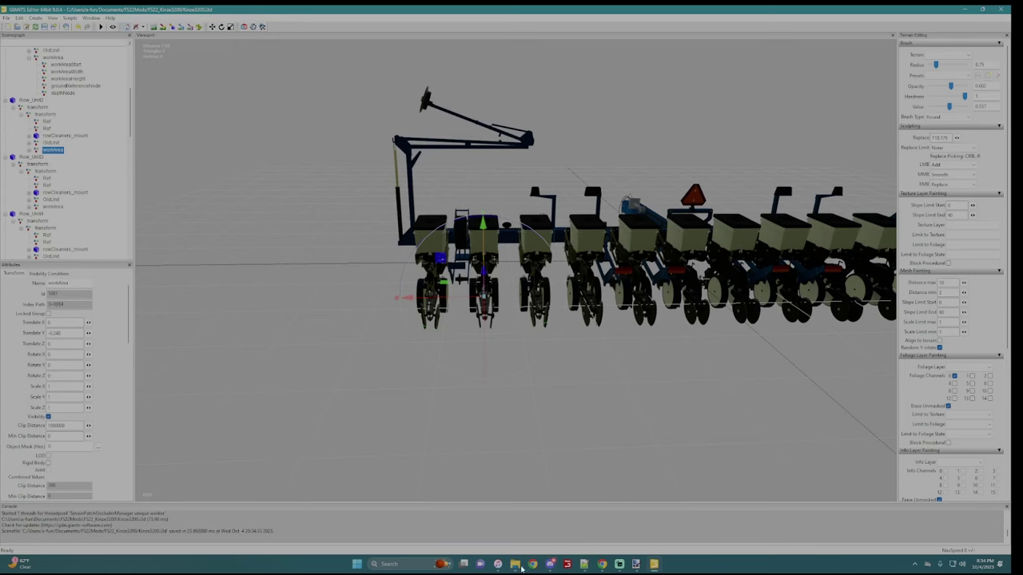
- Open Kinze3200.xml from the FS22_Kinze3200 folder in Notepad++ and locate the sowingMachine entry in workAreas
{"action": "mouse_move", "coordinate": [521, 569]}
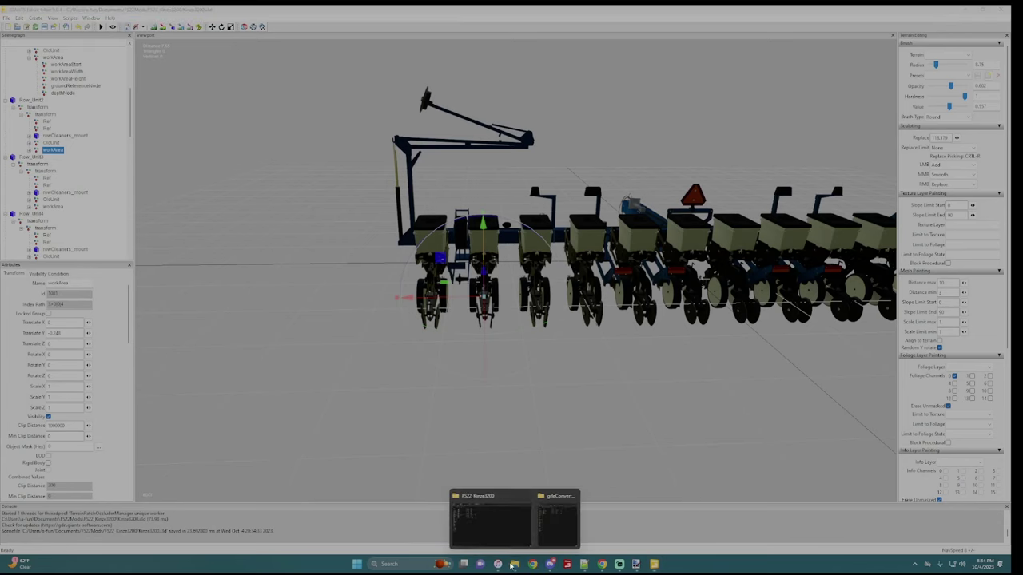
{"action": "left_click", "coordinate": [481, 529]}
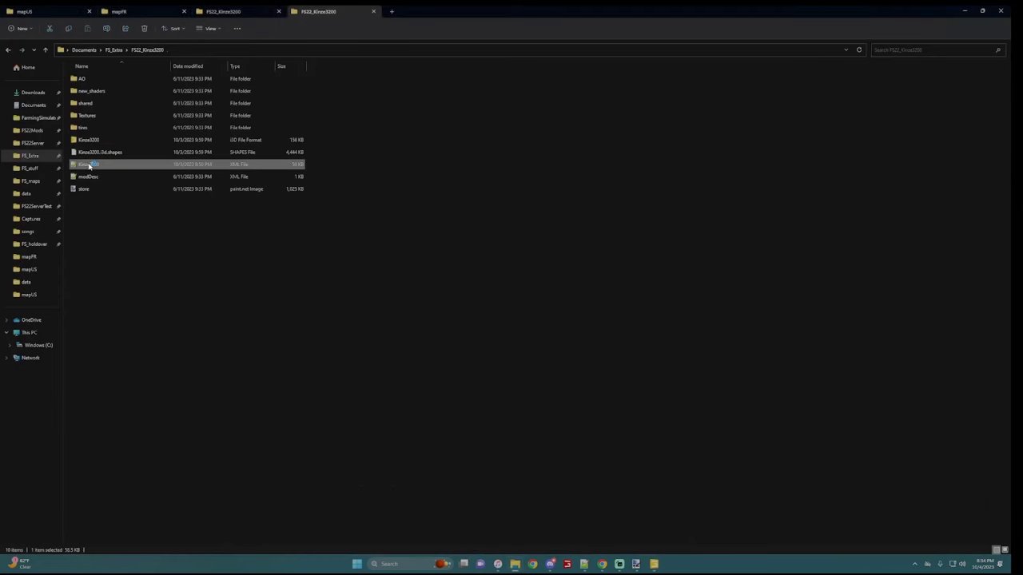
{"action": "double_click", "coordinate": [89, 165]}
{"action": "scroll", "coordinate": [512, 296], "scroll_direction": "down", "scroll_amount": 20}
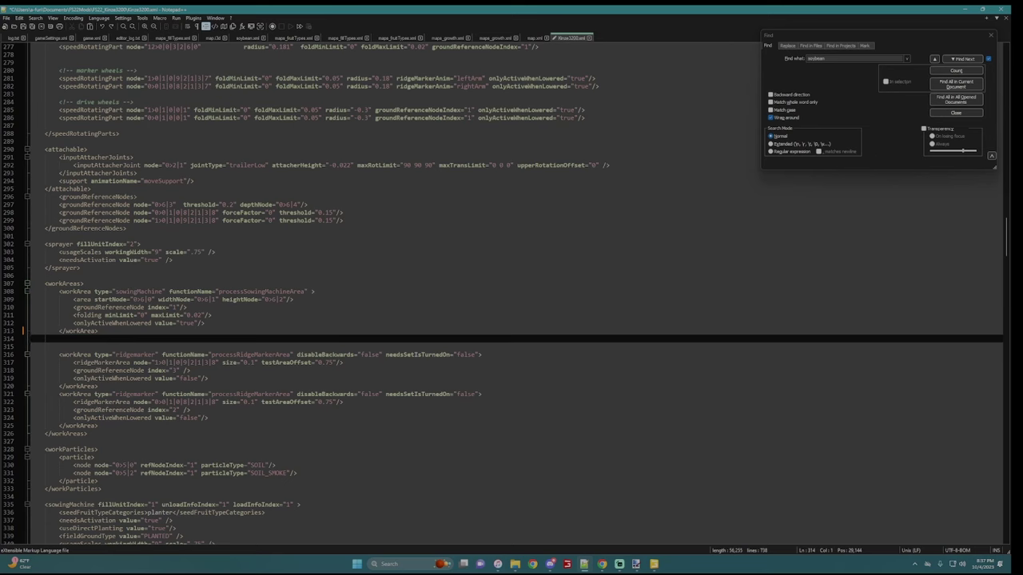
{"action": "left_click_drag", "start_coordinate": [116, 292], "coordinate": [164, 293]}
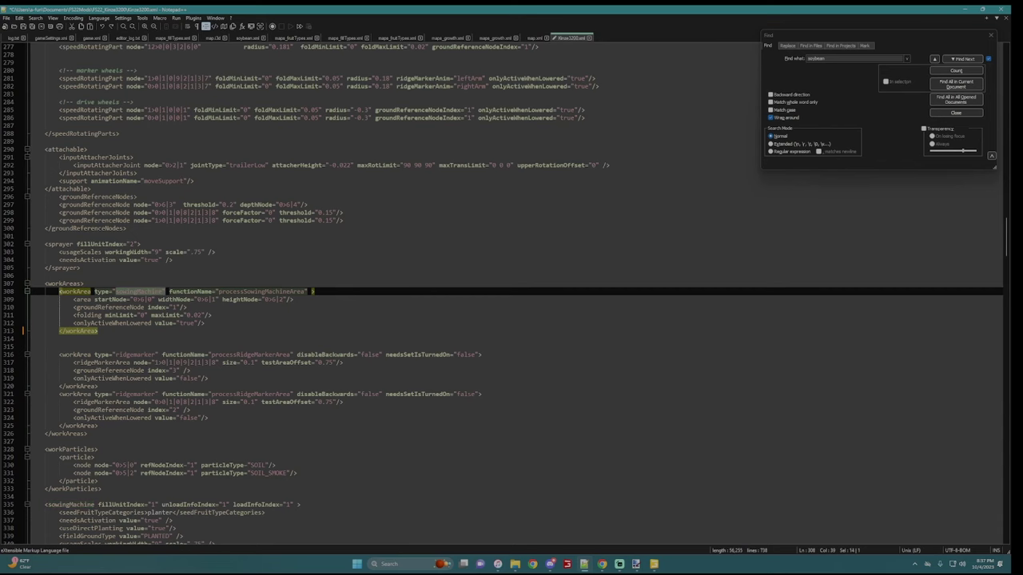
- Set the sowingMachine work area's startNode to the index path of Row_Unit1's workAreaStart, 2>0|0|4|0
{"action": "left_click", "coordinate": [653, 564]}
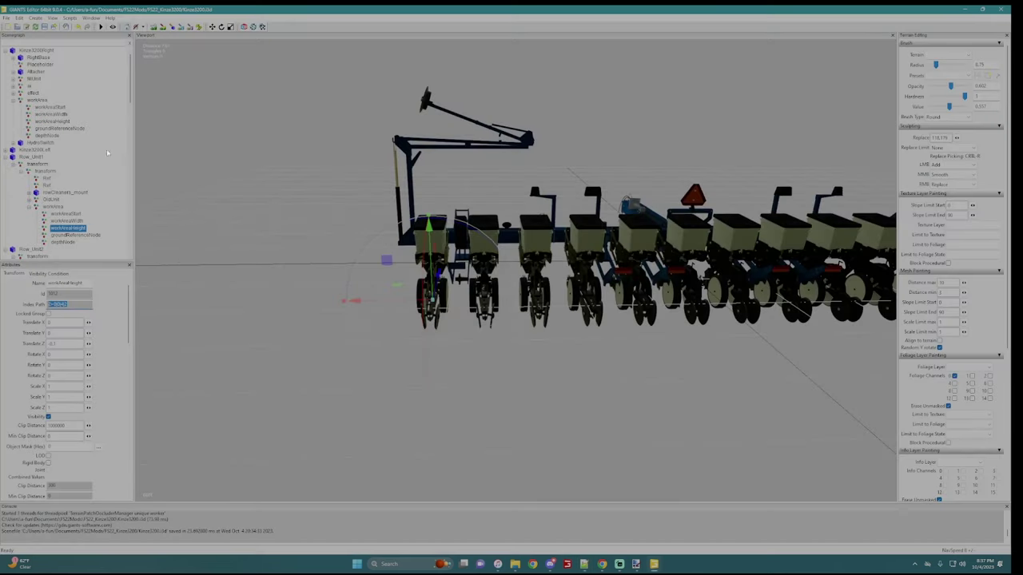
{"action": "left_click", "coordinate": [6, 51]}
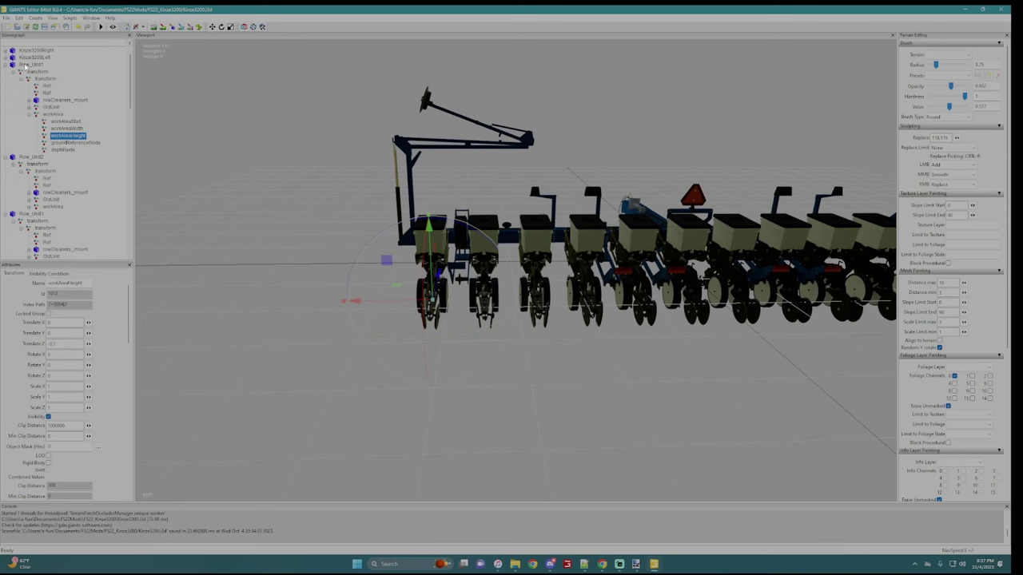
{"action": "left_click", "coordinate": [31, 64]}
{"action": "left_click", "coordinate": [53, 114]}
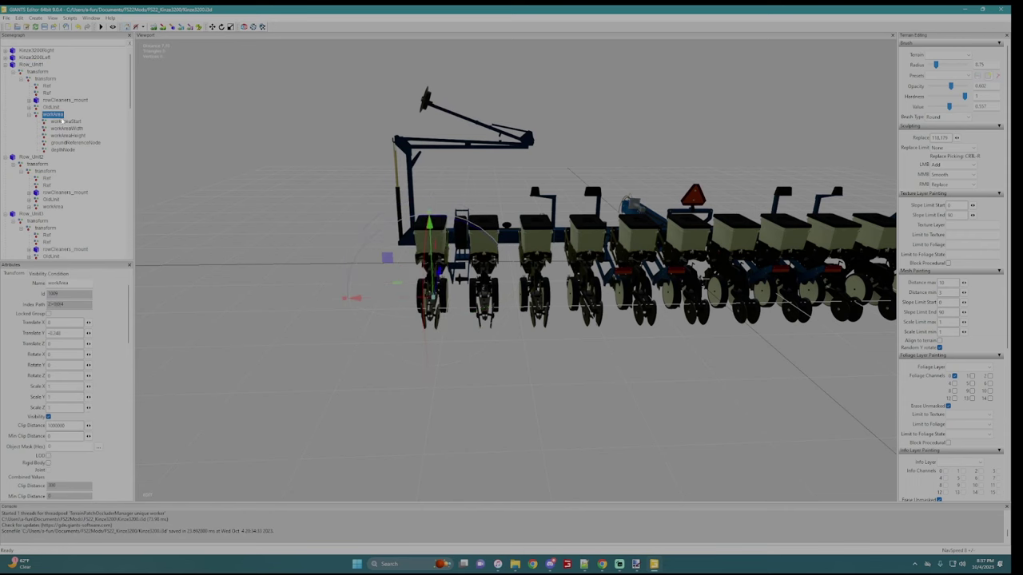
{"action": "left_click", "coordinate": [61, 121]}
{"action": "double_click", "coordinate": [73, 306]}
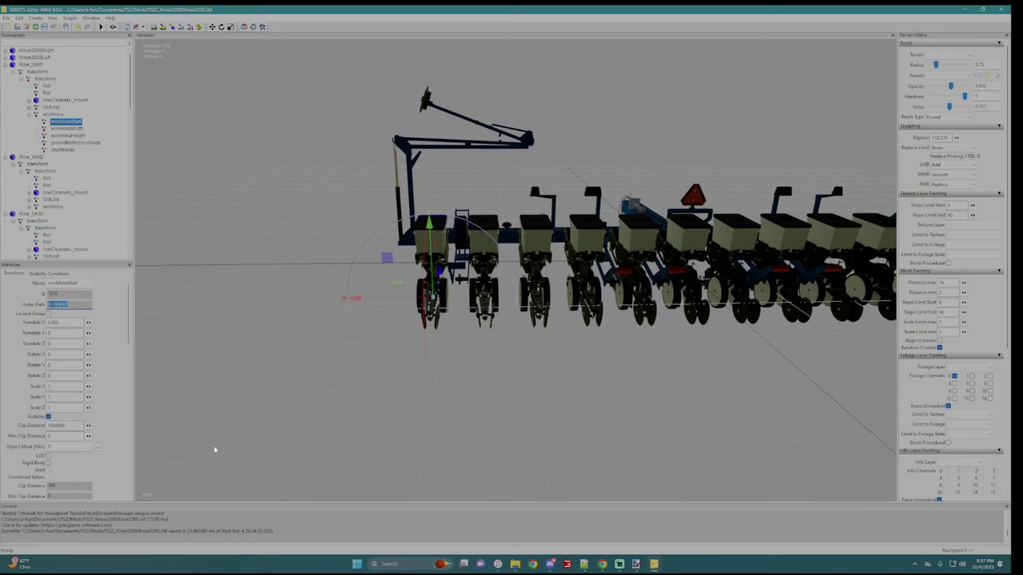
{"action": "left_click", "coordinate": [584, 565]}
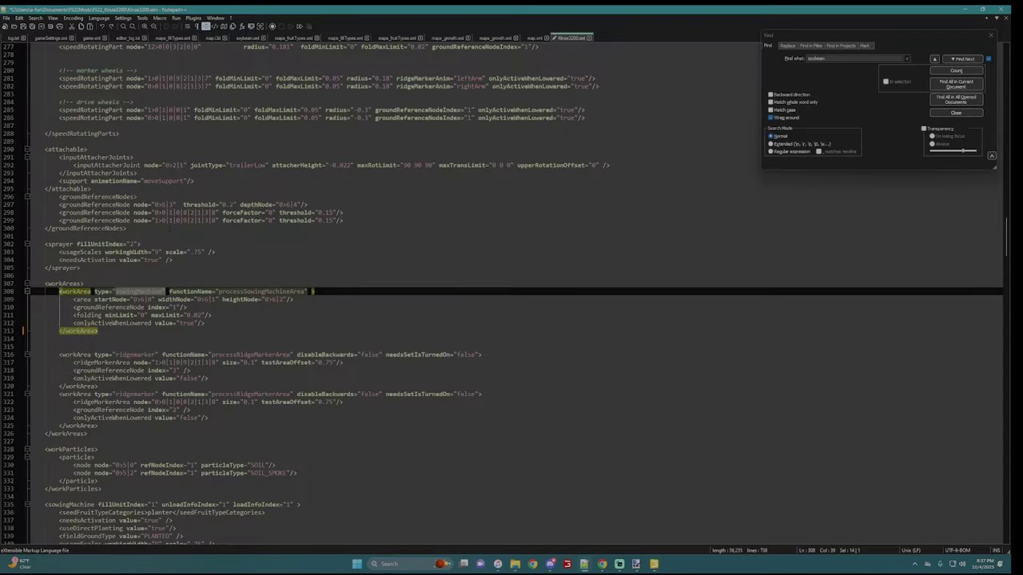
{"action": "left_click_drag", "start_coordinate": [134, 300], "coordinate": [152, 299]}
{"action": "type", "text": "2>0|0|4|0"}
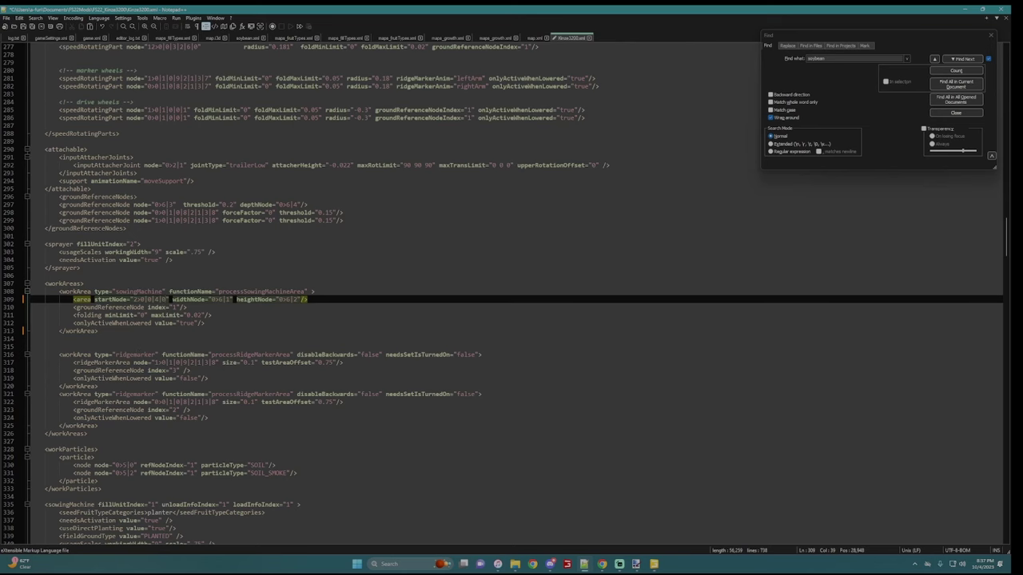
- Set the same work area's widthNode to the index path of Row_Unit1's workAreaWidth, 2>0|0|4|1
{"action": "left_click", "coordinate": [655, 565]}
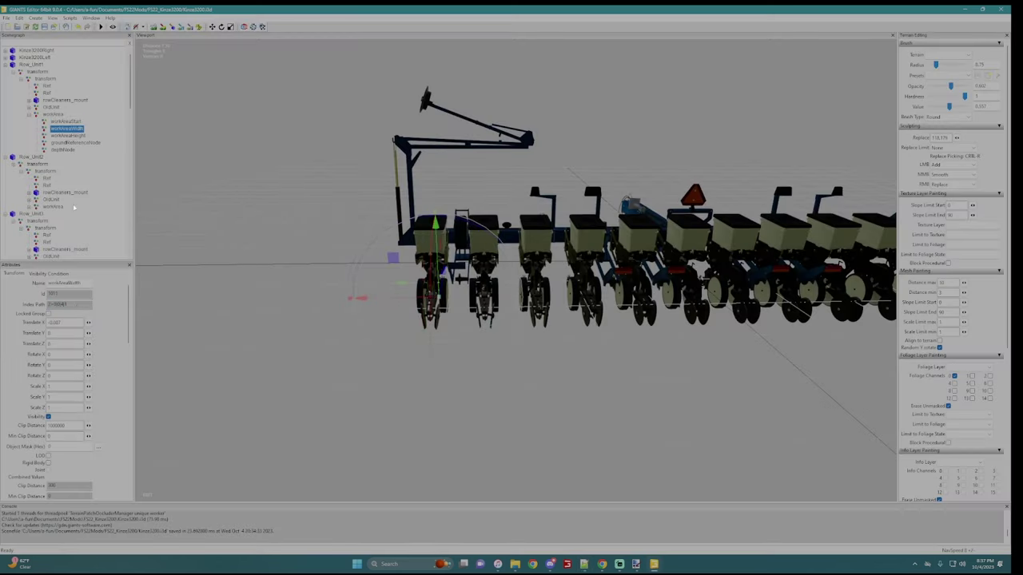
{"action": "left_click_drag", "start_coordinate": [76, 306], "coordinate": [26, 305]}
{"action": "key", "text": "ctrl+c"}
{"action": "left_click", "coordinate": [586, 564]}
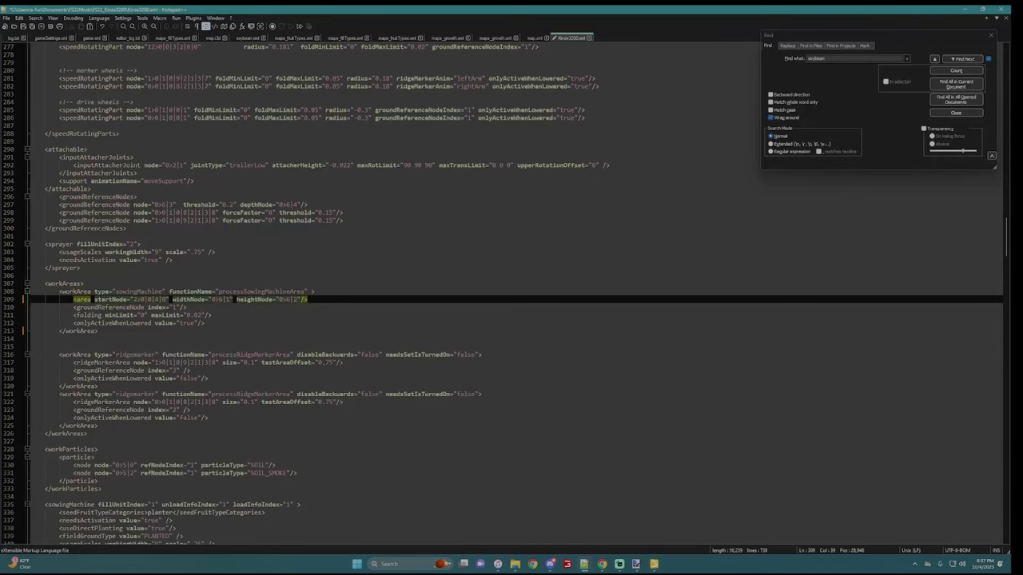
{"action": "key", "text": "shift+Right"}
{"action": "key", "text": "shift+Right"}
{"action": "key", "text": "shift+Right"}
{"action": "key", "text": "shift+Right"}
{"action": "key", "text": "shift+Right"}
{"action": "key", "text": "ctrl+v"}
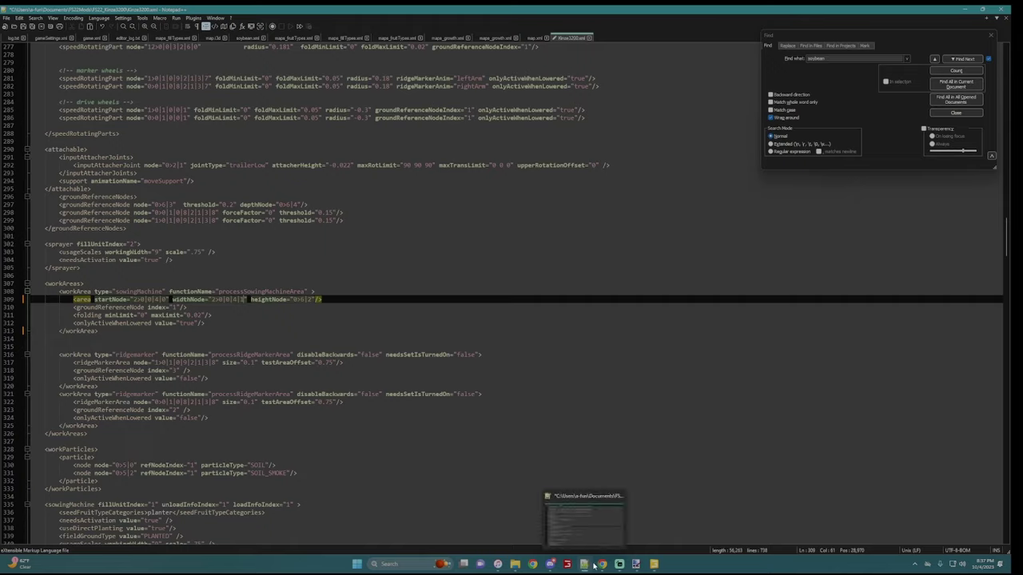
- Set the sowingMachine work area's heightNode to the index path of Row_Unit1's workAreaHeight, 2>0|0|4|2
{"action": "left_click", "coordinate": [591, 564]}
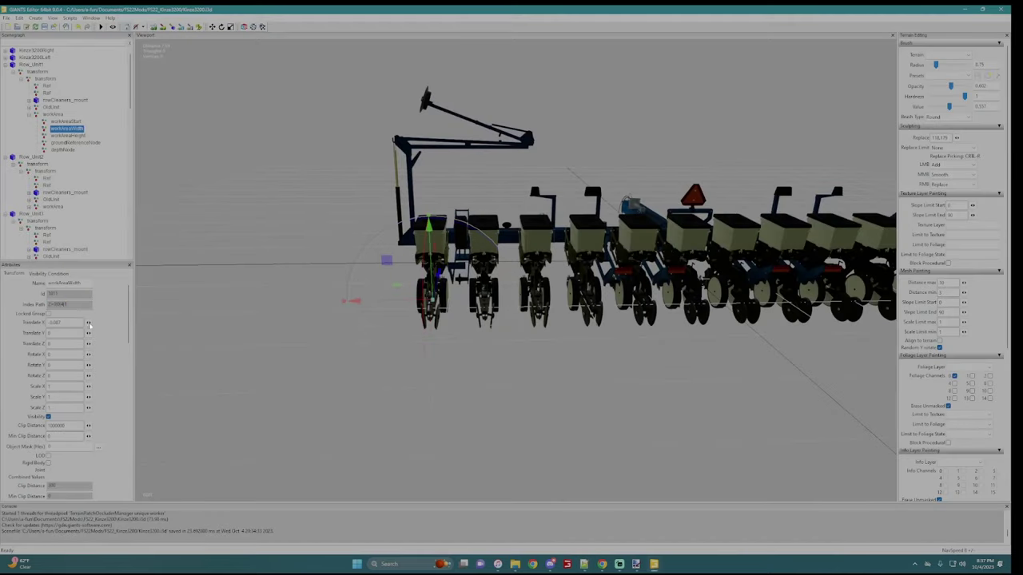
{"action": "key", "text": "Down"}
{"action": "double_click", "coordinate": [72, 304]}
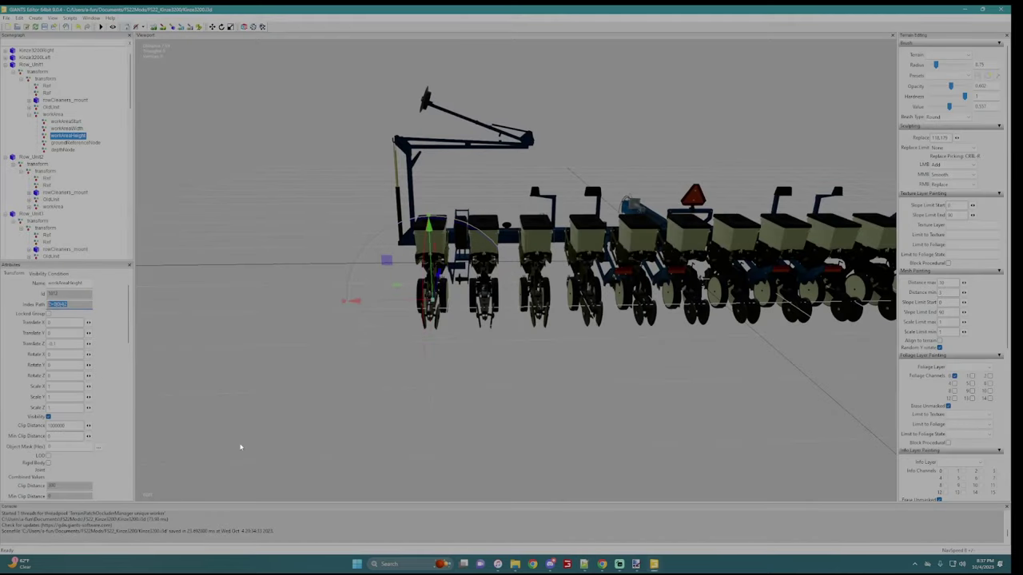
{"action": "left_click", "coordinate": [584, 564]}
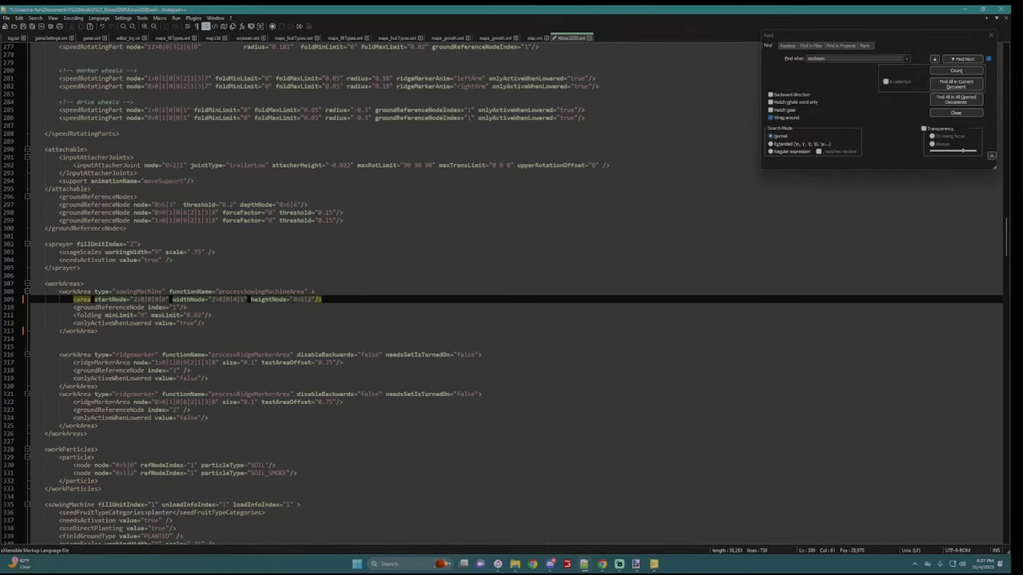
{"action": "type", "text": "2>0|0|4|2"}
- Duplicate the complete sowingMachine workArea block eleven times directly below the original, giving each of the twelve row units an entry
{"action": "left_click_drag", "start_coordinate": [59, 292], "coordinate": [102, 331]}
{"action": "key", "text": "ctrl+c"}
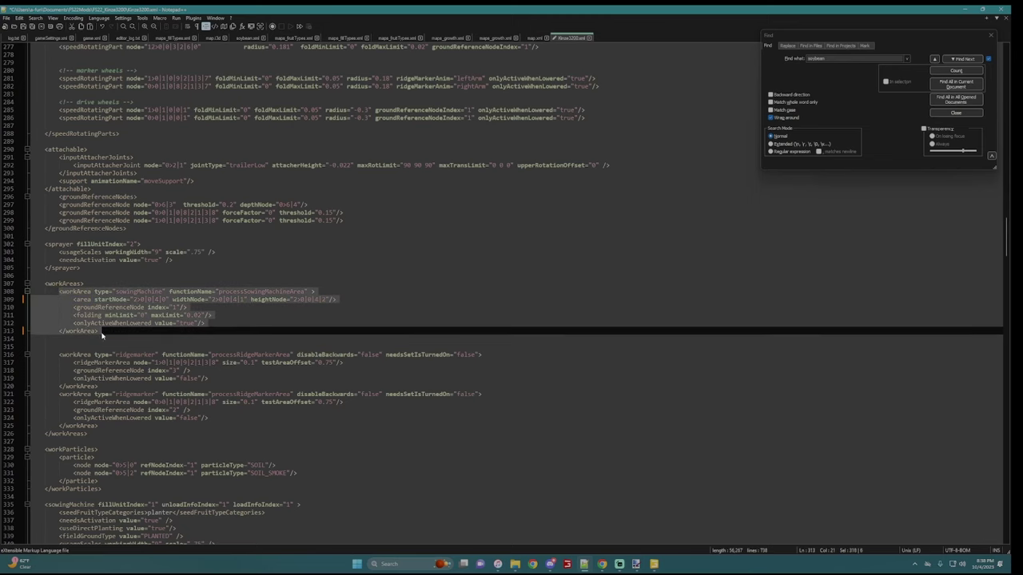
{"action": "key", "text": "Right"}
{"action": "key", "text": "Return"}
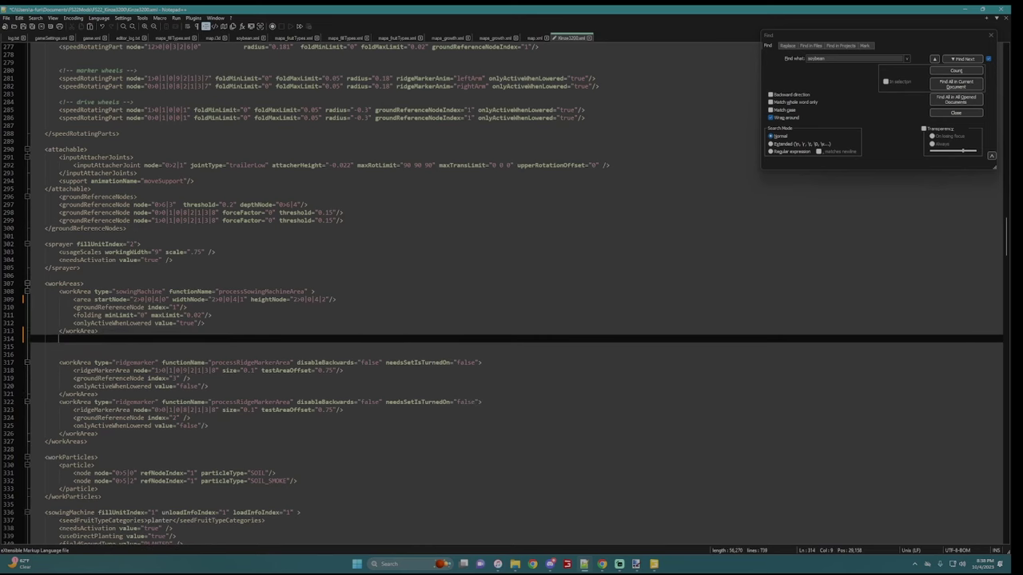
{"action": "key", "text": "ctrl+v"}
{"action": "key", "text": "ctrl+v"}
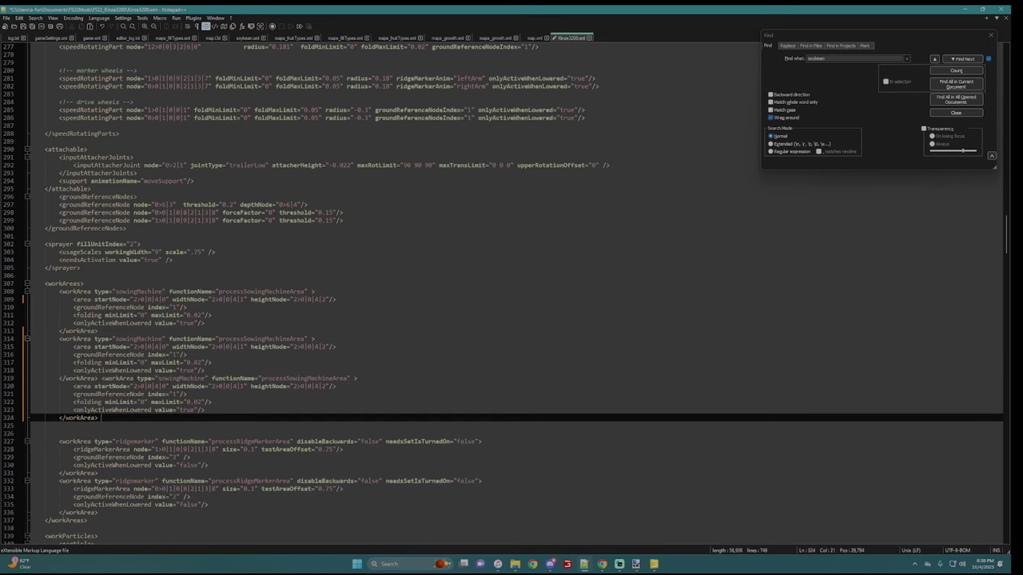
{"action": "key", "text": "ctrl+v"}
{"action": "key", "text": "ctrl+v"}
{"action": "key", "text": "ctrl+v"}
{"action": "key", "text": "ctrl+v"}
{"action": "key", "text": "ctrl+v"}
{"action": "key", "text": "ctrl+v"}
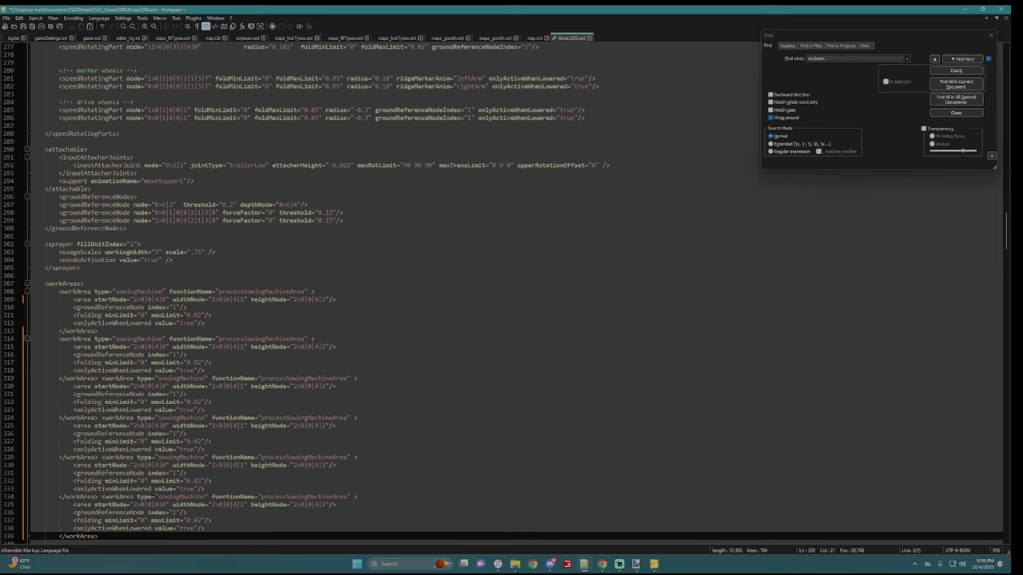
{"action": "key", "text": "ctrl+v"}
{"action": "key", "text": "ctrl+v"}
{"action": "key", "text": "ctrl+v"}
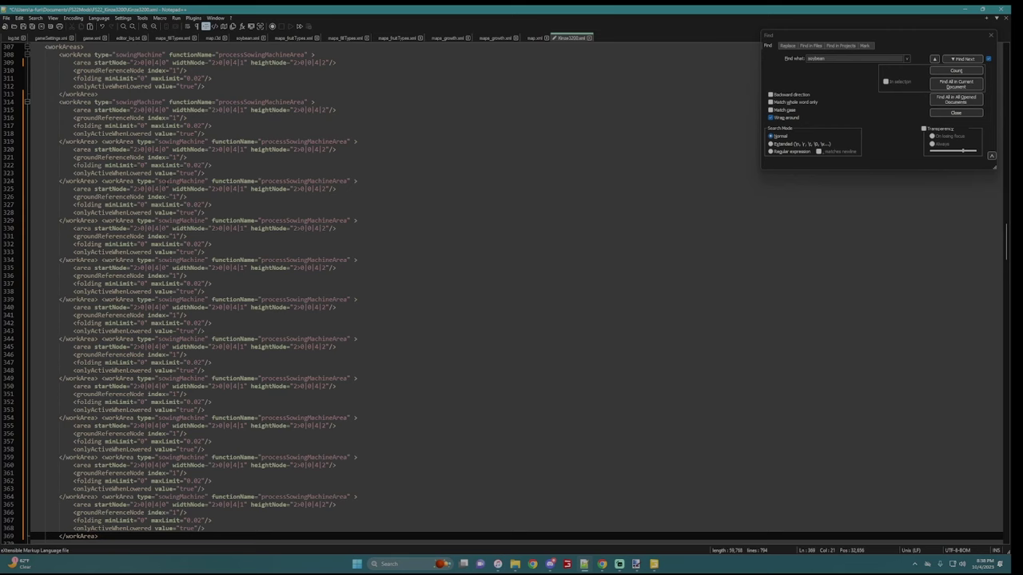
- In the third sowingMachine block, change the leading index of startNode, widthNode and heightNode to 3
{"action": "double_click", "coordinate": [135, 150]}
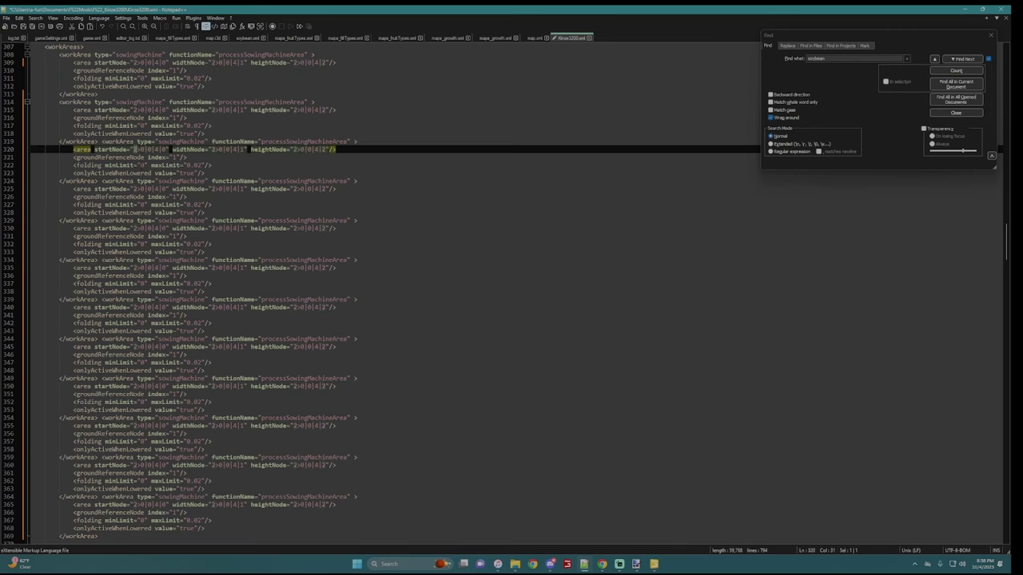
{"action": "type", "text": "3"}
{"action": "double_click", "coordinate": [213, 150]}
{"action": "type", "text": "3"}
{"action": "double_click", "coordinate": [295, 150]}
{"action": "type", "text": "3"}
- In the fourth sowingMachine block, change the leading index of the start, width and height nodes to 4
{"action": "double_click", "coordinate": [136, 189]}
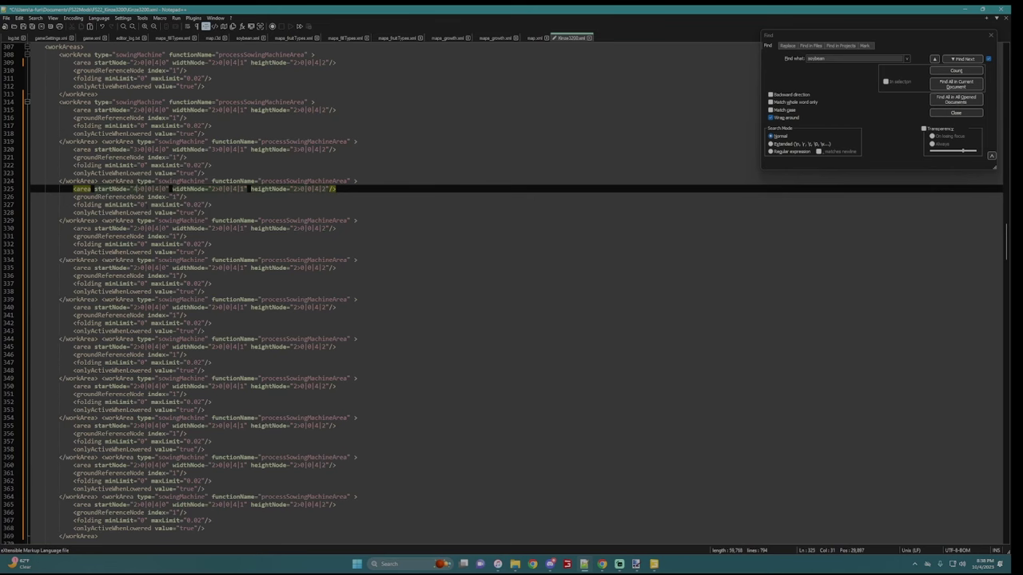
{"action": "key", "text": "shift+Right"}
{"action": "type", "text": "4"}
{"action": "left_click_drag", "start_coordinate": [293, 189], "coordinate": [298, 190]}
{"action": "type", "text": "4"}
- Change the leading index to 5 for all three nodes in the fifth sowingMachine block and to 6 for the sixth block's startNode
{"action": "double_click", "coordinate": [134, 228]}
{"action": "type", "text": "5"}
{"action": "double_click", "coordinate": [212, 229]}
{"action": "type", "text": "5"}
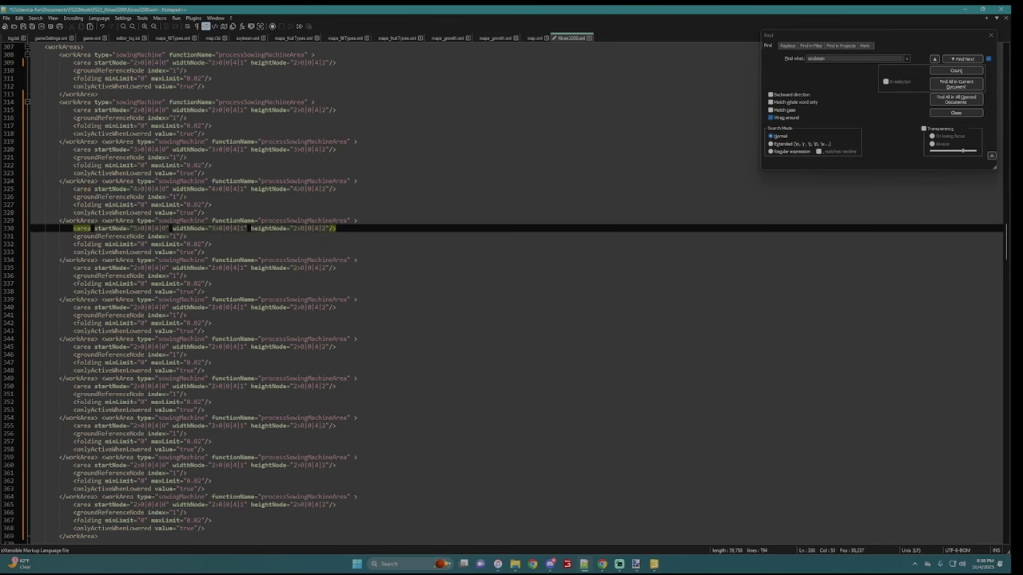
{"action": "double_click", "coordinate": [296, 228]}
{"action": "type", "text": "5"}
{"action": "double_click", "coordinate": [135, 268]}
{"action": "type", "text": "6"}
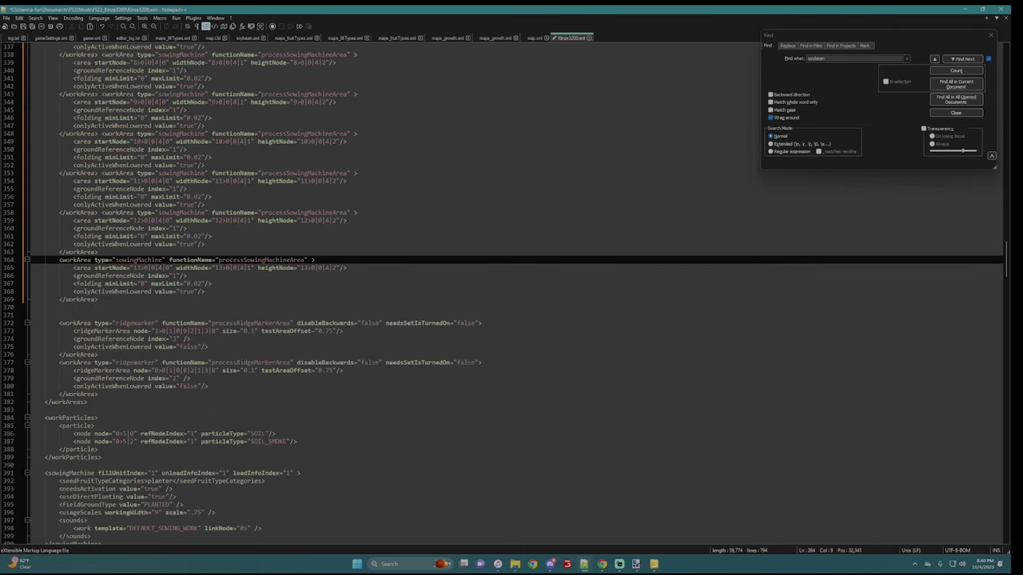
- Save Kinze3200.xml with the sowingMachine work areas for the row units
{"action": "left_click", "coordinate": [205, 292]}
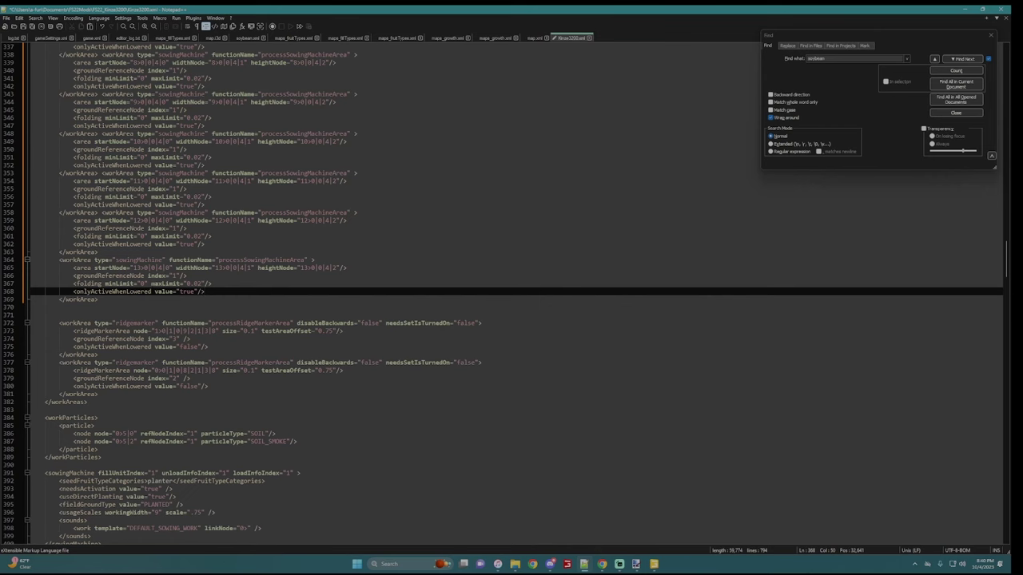
{"action": "key", "text": "ctrl+s"}
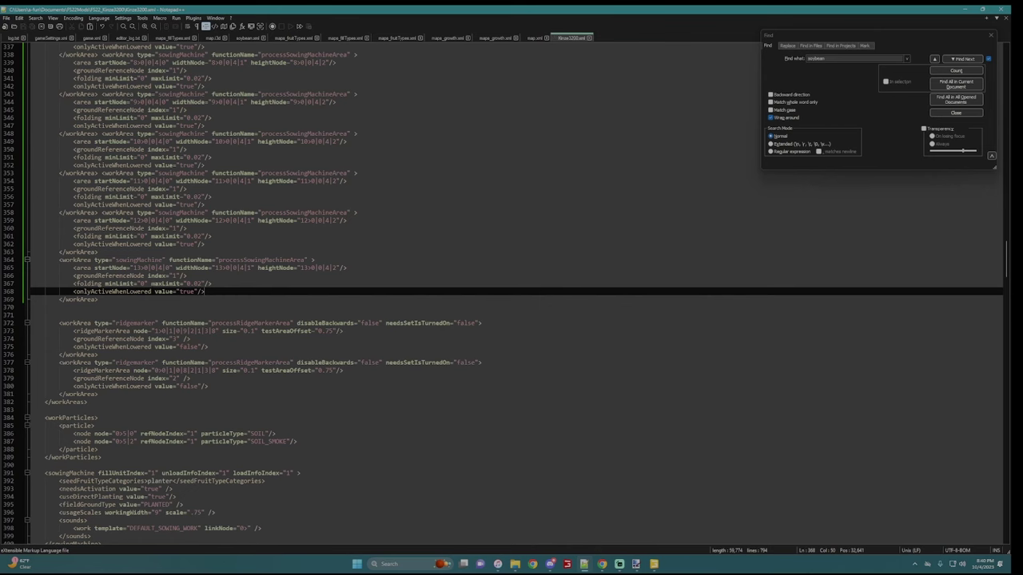